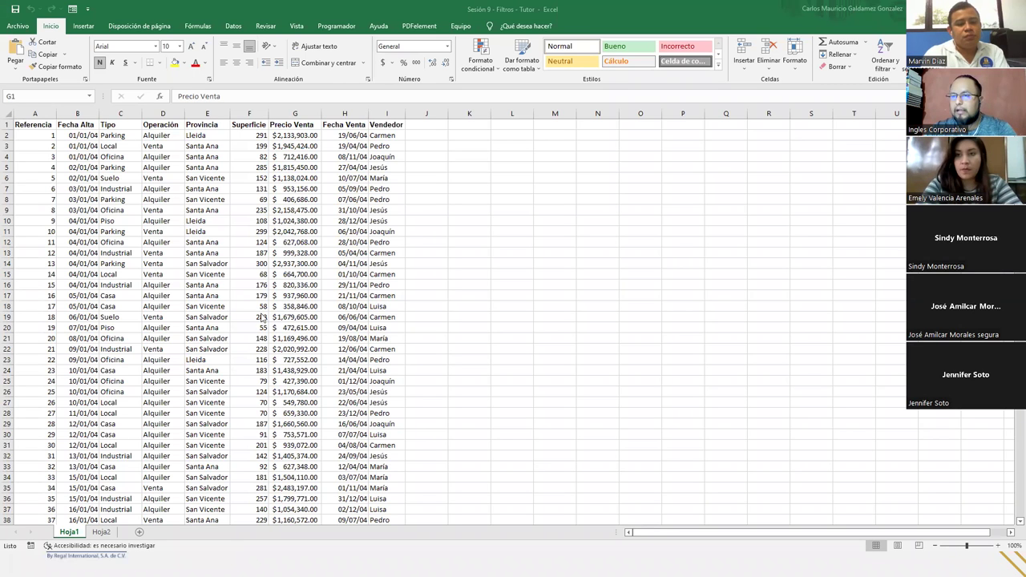
- Examine the property sales records on Hoja1 down to the last row and return to the headers
{"action": "scroll", "coordinate": [263, 319], "scroll_direction": "down", "scroll_amount": 12}
{"action": "scroll", "coordinate": [114, 371], "scroll_direction": "down", "scroll_amount": 20}
{"action": "scroll", "coordinate": [112, 433], "scroll_direction": "down", "scroll_amount": 20}
{"action": "scroll", "coordinate": [128, 456], "scroll_direction": "down", "scroll_amount": 20}
{"action": "scroll", "coordinate": [97, 433], "scroll_direction": "down", "scroll_amount": 8}
{"action": "left_click", "coordinate": [59, 423]}
{"action": "key", "text": "Left"}
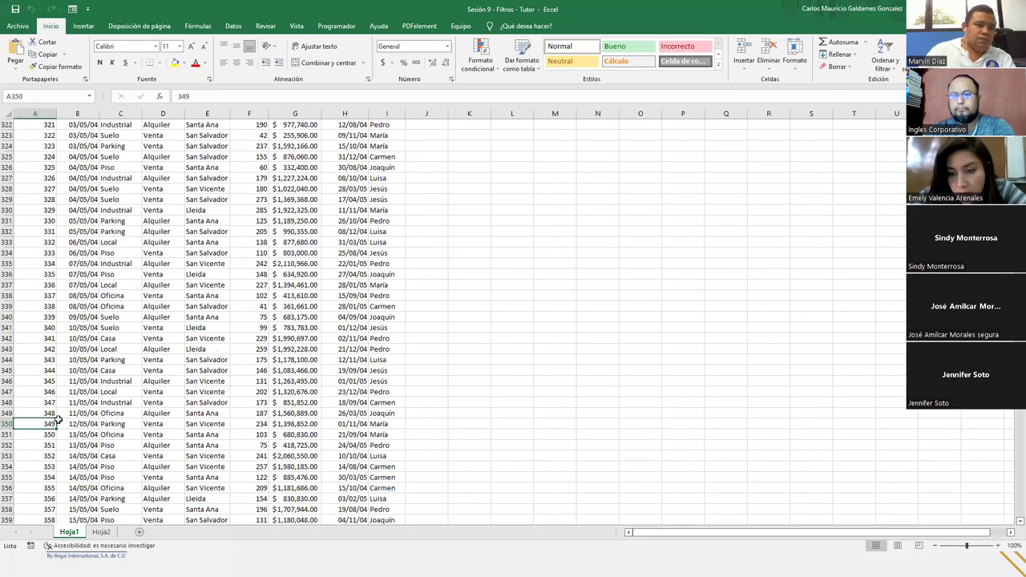
{"action": "key", "text": "ctrl+shift+Down"}
{"action": "key", "text": "Down"}
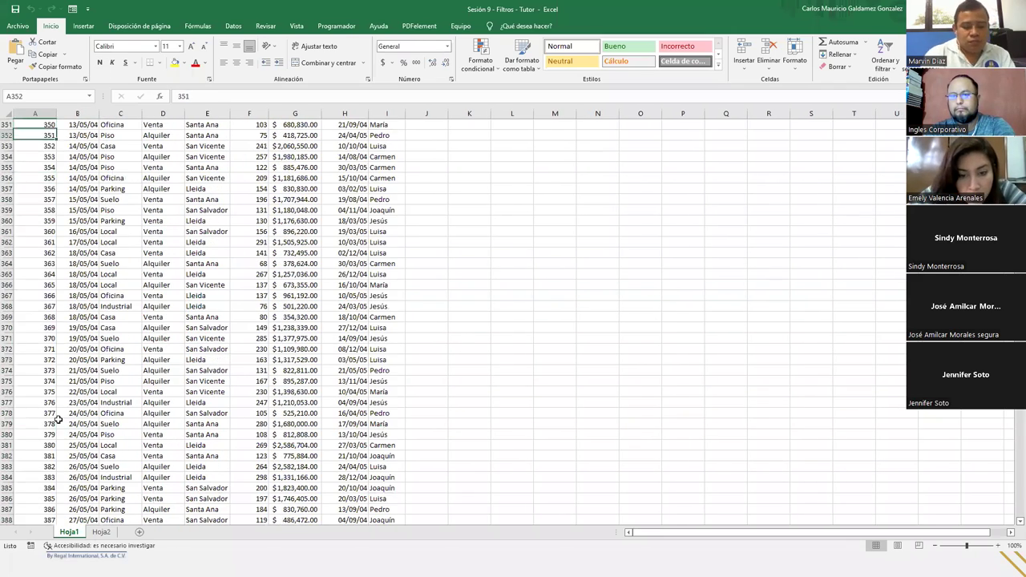
{"action": "key", "text": "ctrl+Down"}
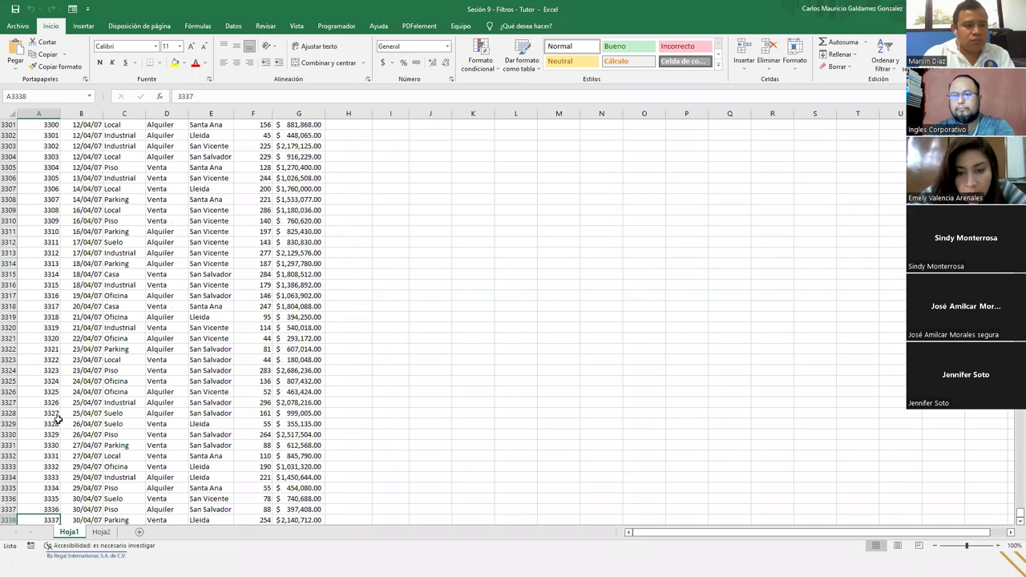
{"action": "key", "text": "ctrl+Up"}
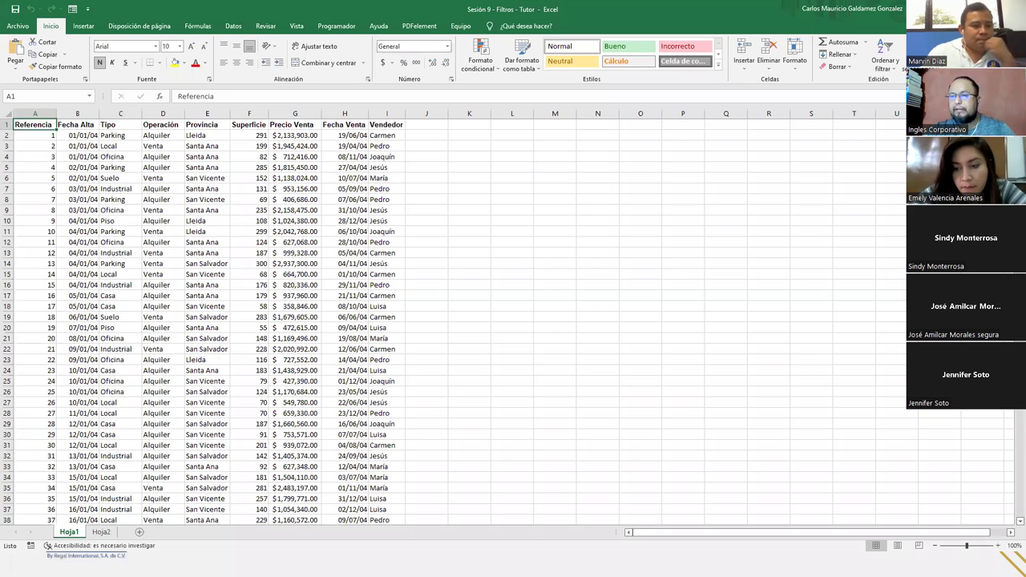
- Look over the student grades list on Hoja2 from its first to its last record
{"action": "left_click", "coordinate": [101, 532]}
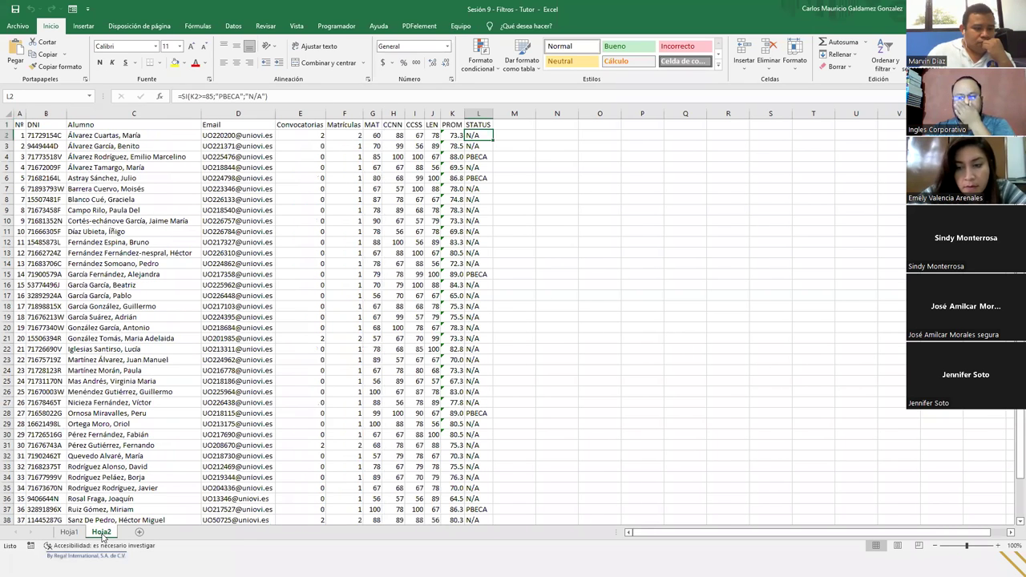
{"action": "left_click", "coordinate": [44, 434]}
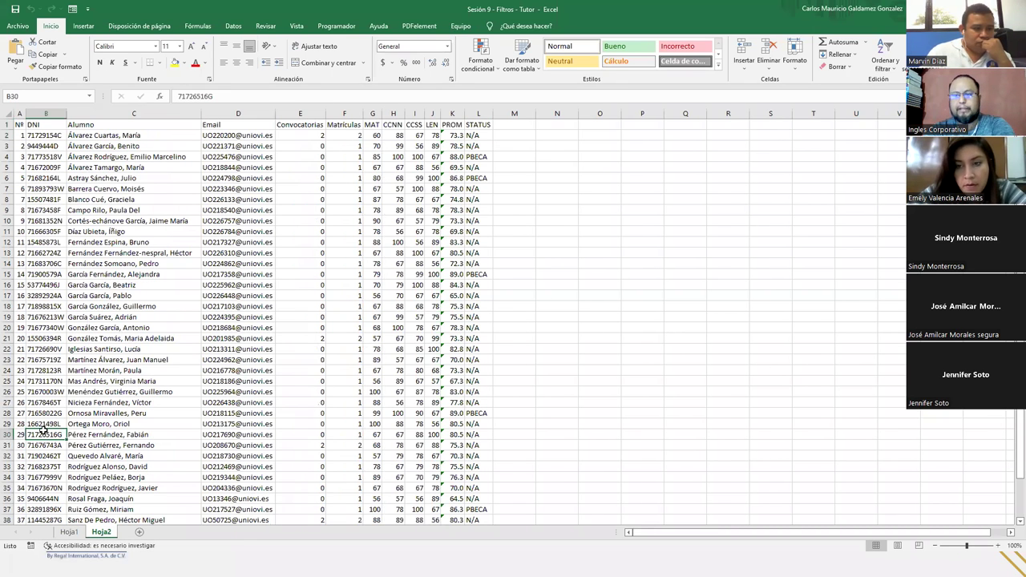
{"action": "key", "text": "ctrl+Down"}
{"action": "key", "text": "ctrl+Home"}
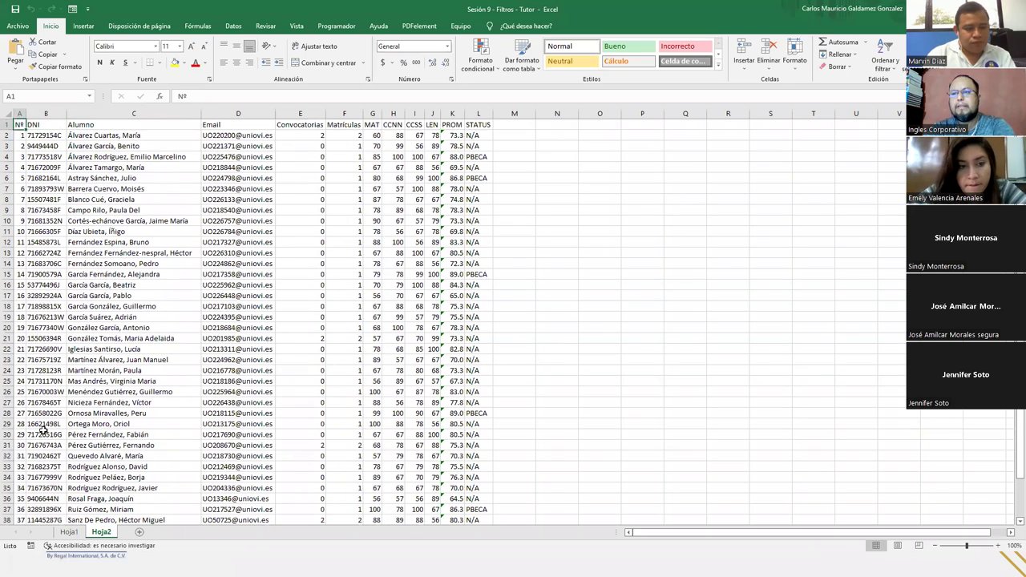
- Return to Hoja1, enlarge the view to 130% and fit the Precio Venta column width to its contents
{"action": "left_click", "coordinate": [69, 531]}
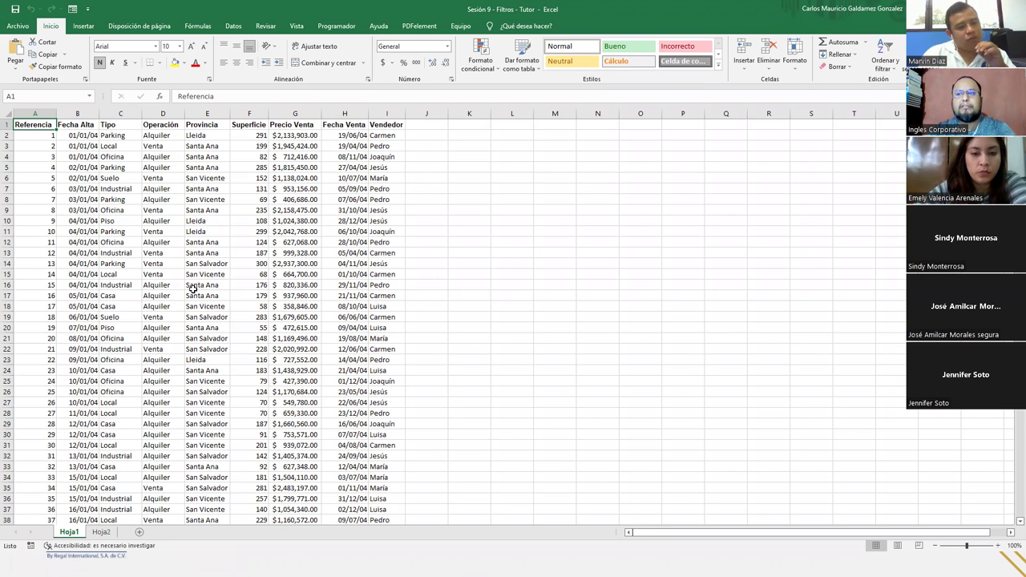
{"action": "scroll", "coordinate": [193, 287], "scroll_direction": "up", "scroll_amount": 1}
{"action": "scroll", "coordinate": [193, 287], "scroll_direction": "up", "scroll_amount": 1}
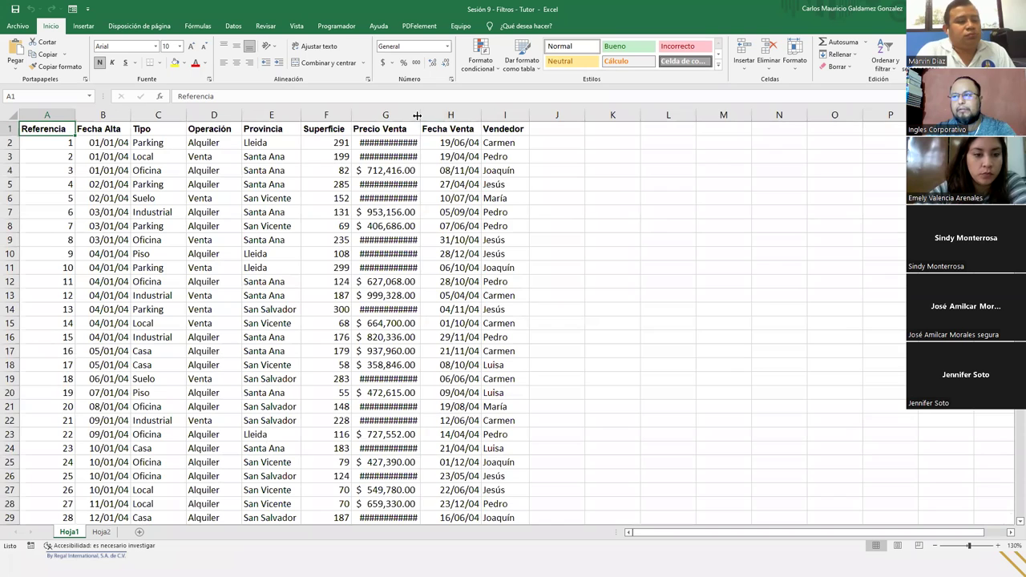
{"action": "double_click", "coordinate": [420, 115]}
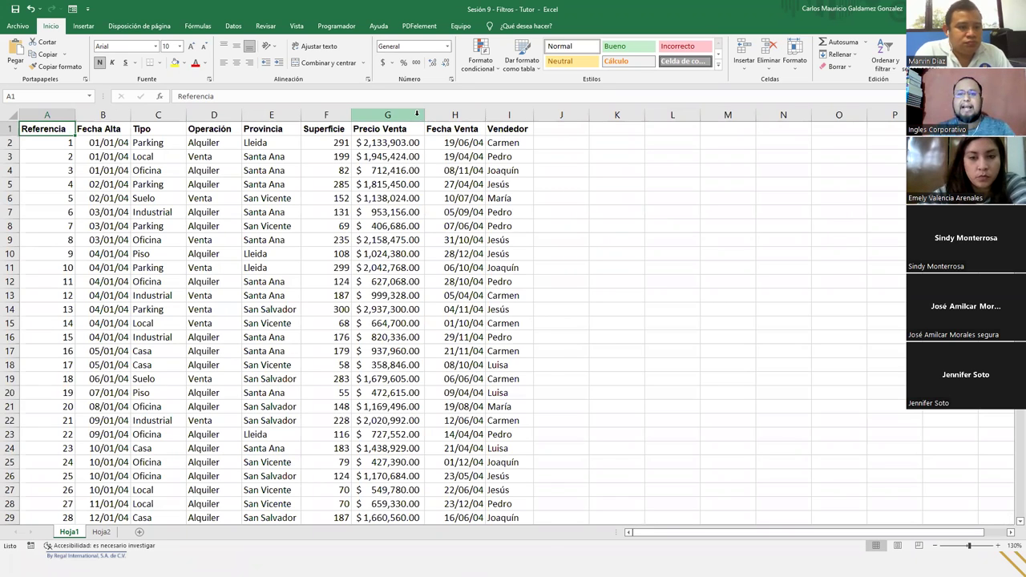
{"action": "right_click", "coordinate": [55, 134]}
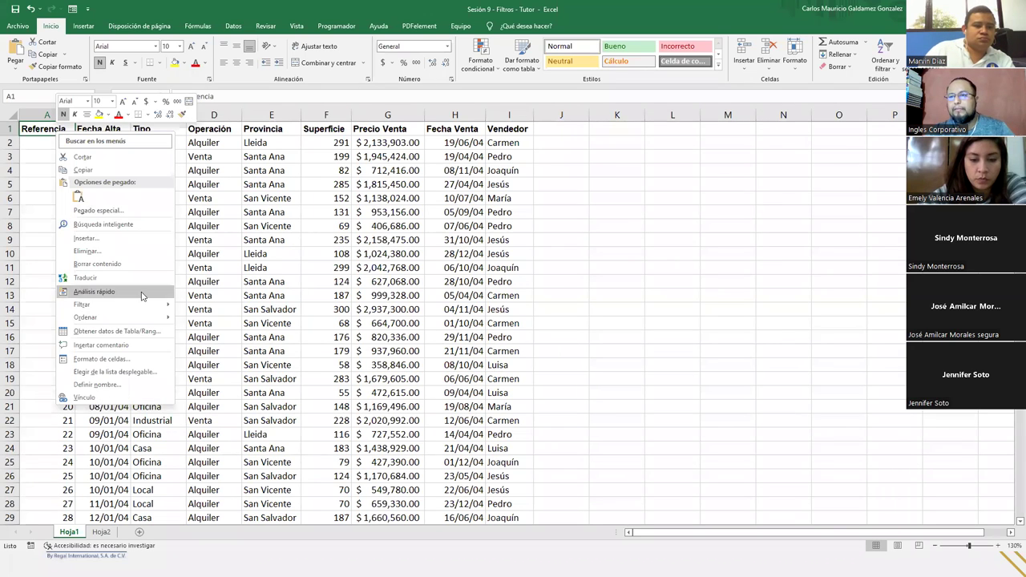
{"action": "mouse_move", "coordinate": [158, 308]}
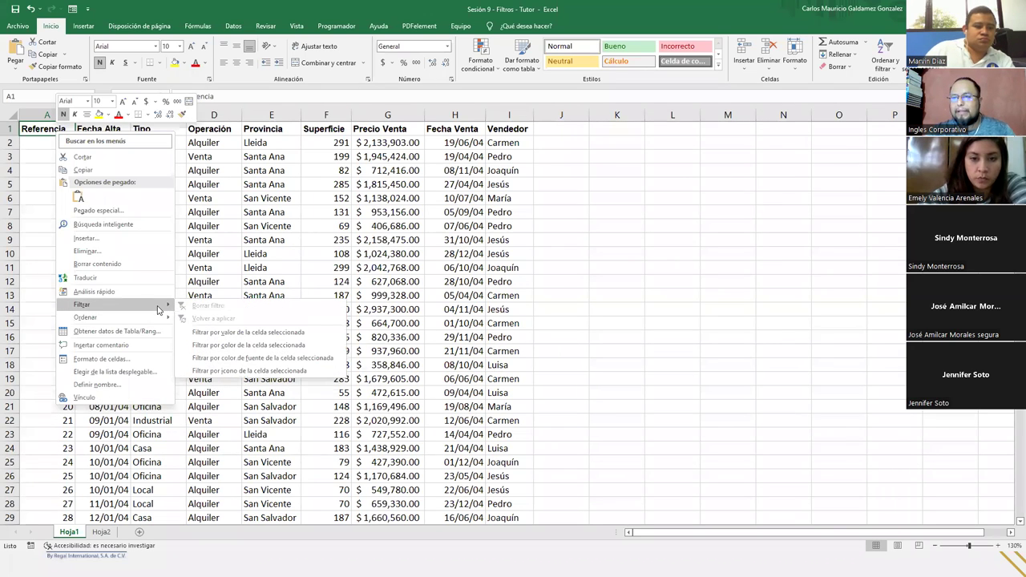
{"action": "left_click", "coordinate": [282, 219]}
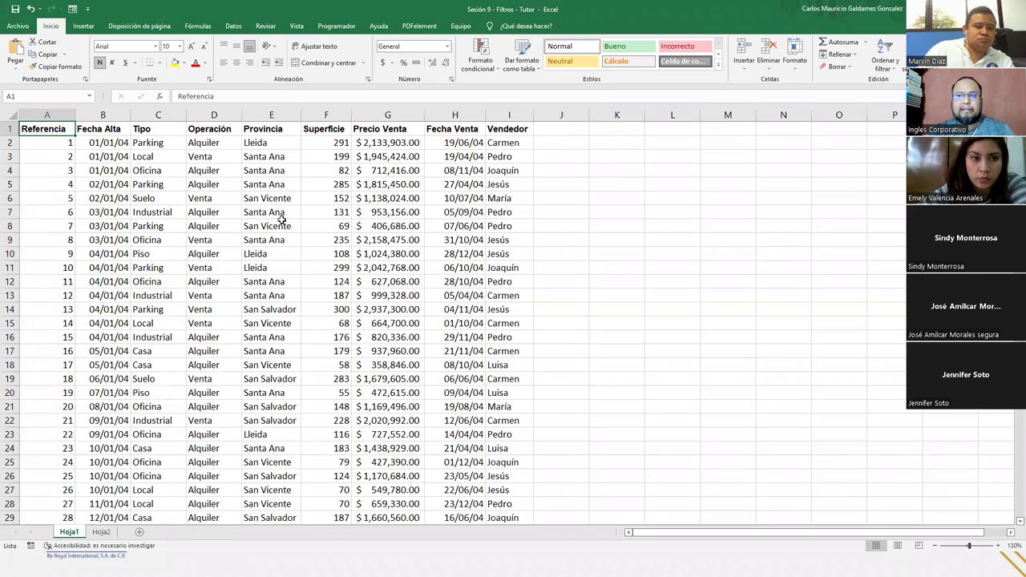
- Switch the automatic filter for the property table on and off again, starting from a cell inside the data
{"action": "left_click", "coordinate": [233, 26]}
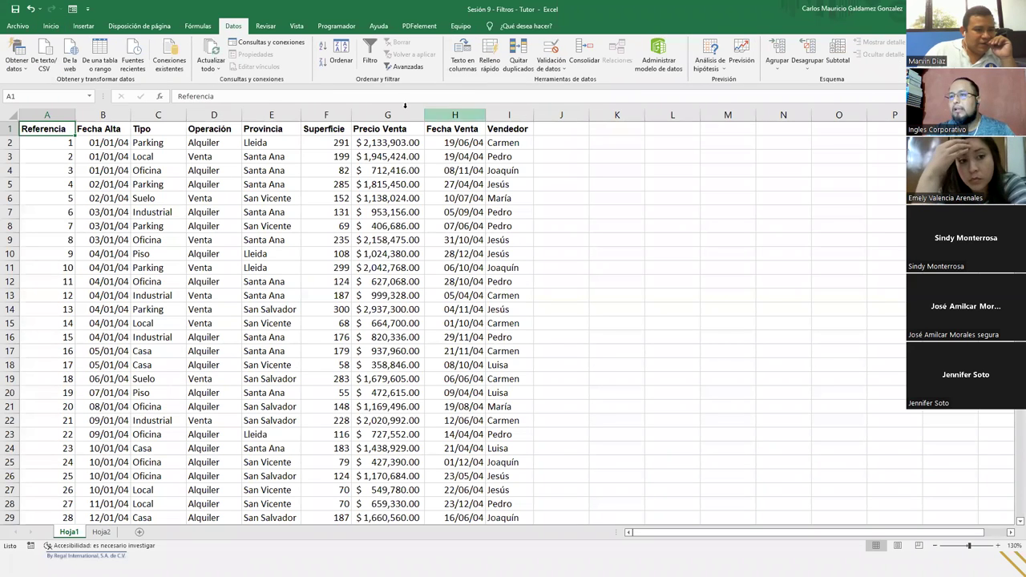
{"action": "left_click", "coordinate": [340, 270]}
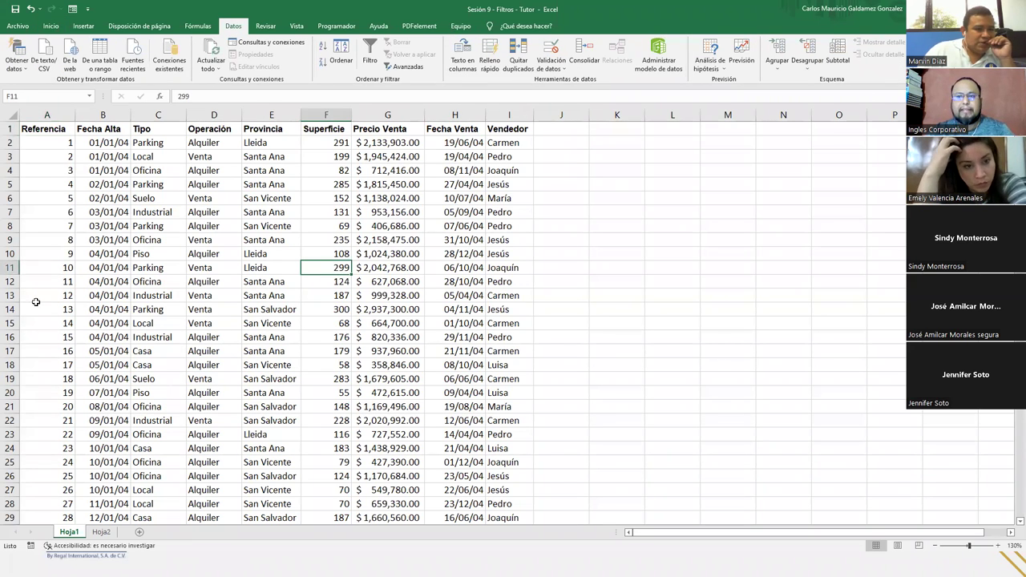
{"action": "left_click", "coordinate": [207, 321]}
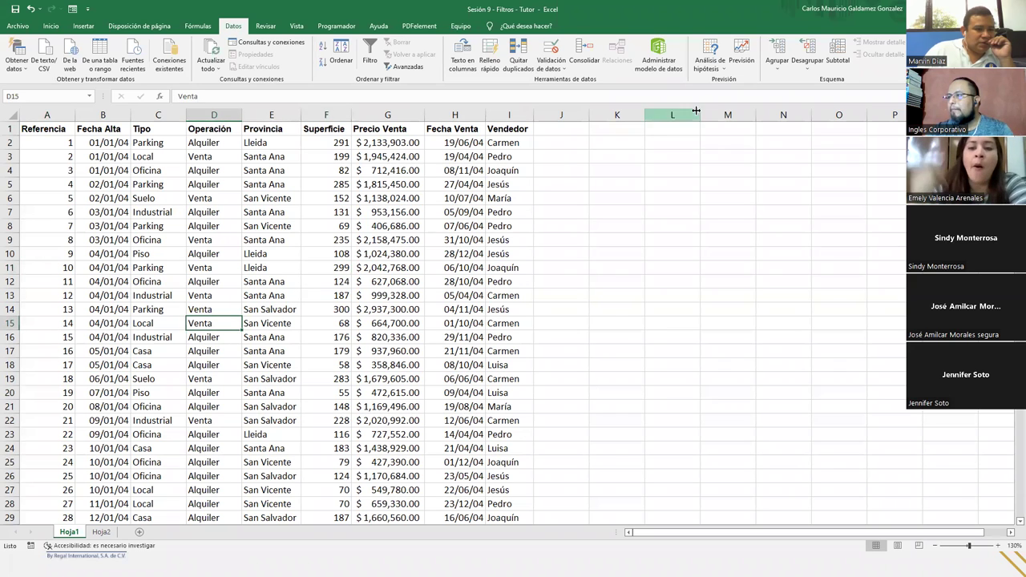
{"action": "left_click", "coordinate": [368, 53]}
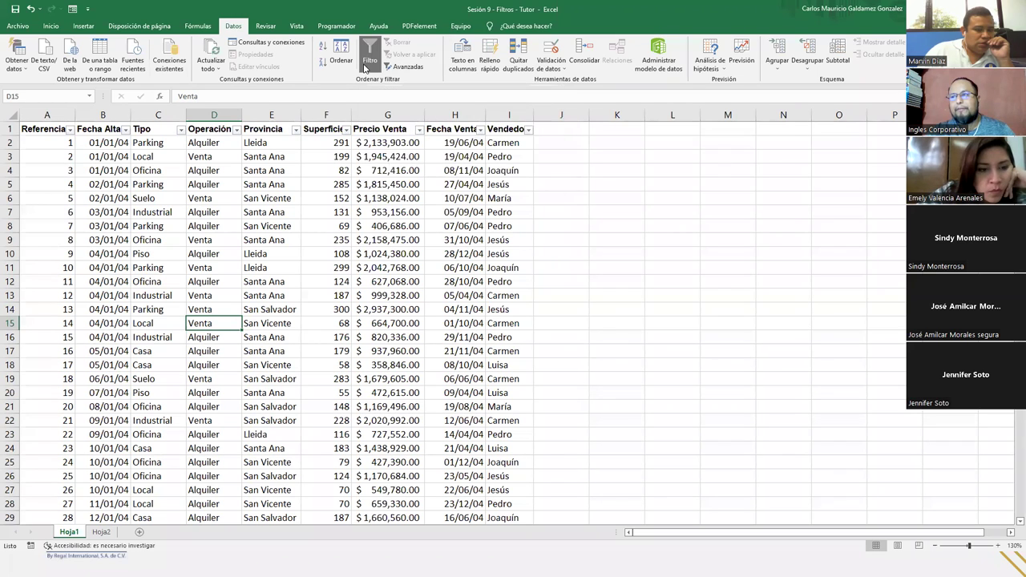
{"action": "left_click", "coordinate": [365, 67]}
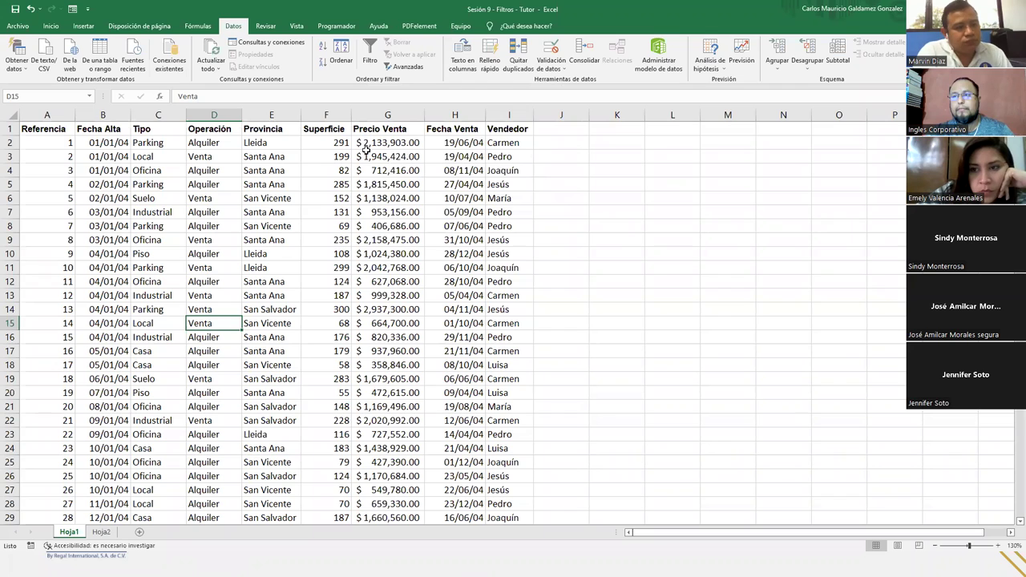
- Add filter controls to all column headers of the property table and enlarge the view to 190%
{"action": "left_click", "coordinate": [50, 27]}
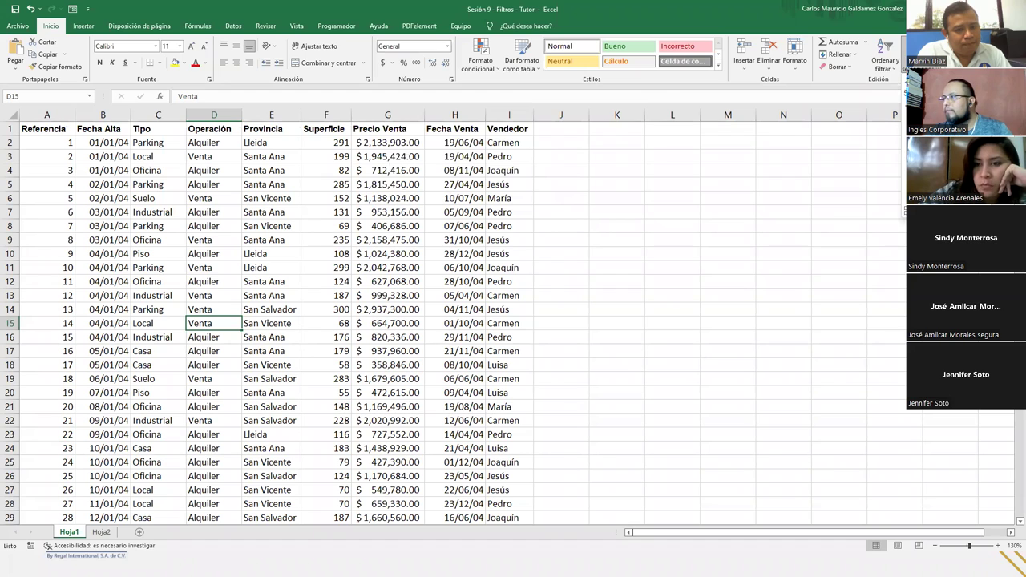
{"action": "left_click", "coordinate": [882, 70]}
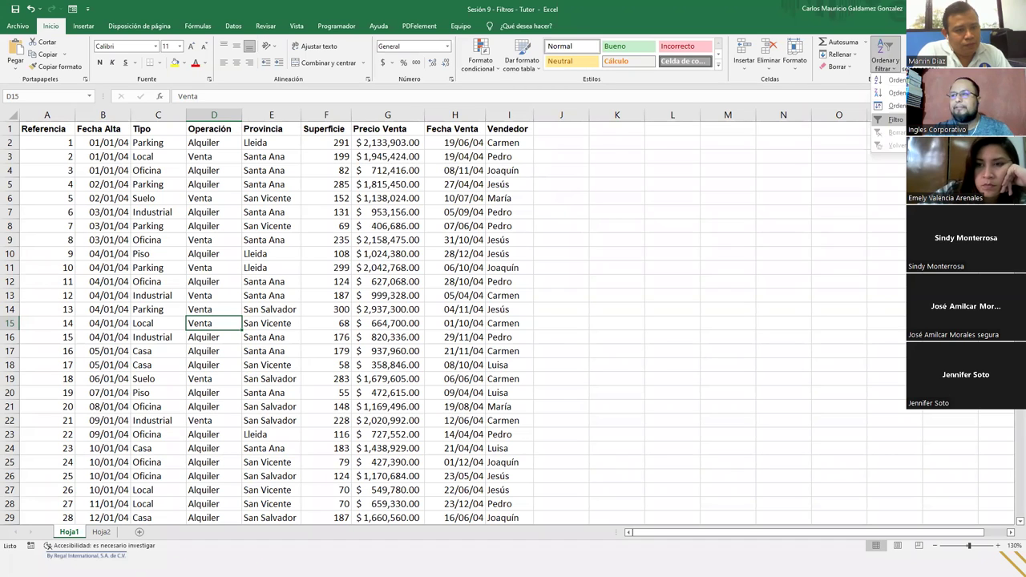
{"action": "left_click", "coordinate": [894, 119]}
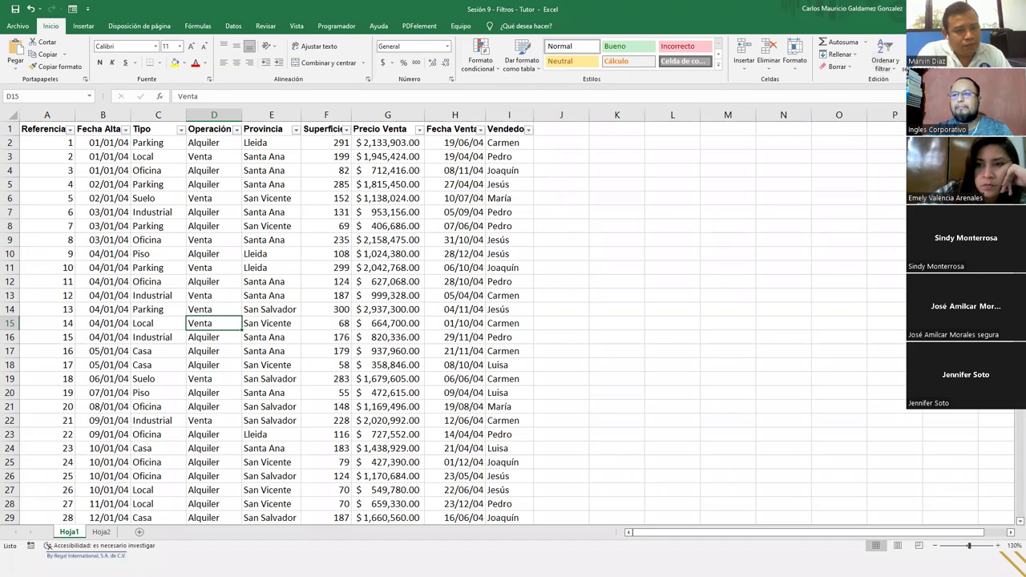
{"action": "left_click", "coordinate": [68, 134]}
{"action": "left_click", "coordinate": [69, 131]}
{"action": "left_click", "coordinate": [201, 174]}
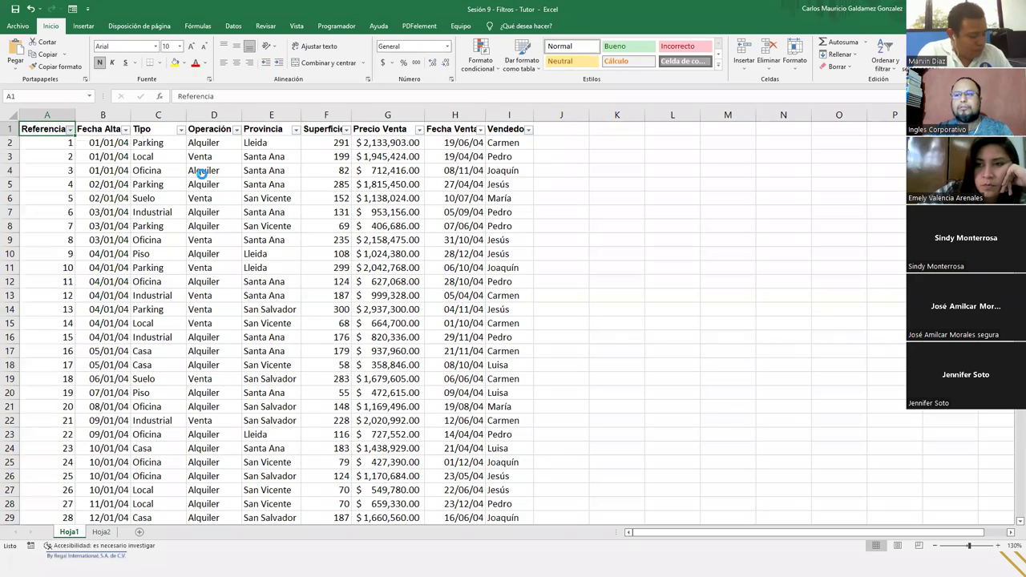
{"action": "scroll", "coordinate": [207, 225], "scroll_direction": "up", "scroll_amount": 4}
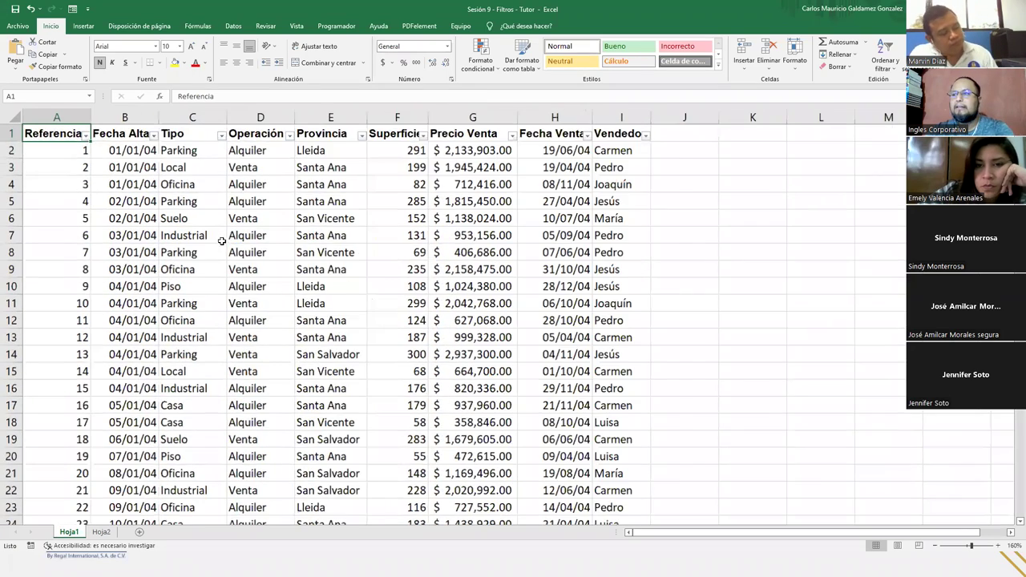
{"action": "left_click_drag", "start_coordinate": [80, 141], "coordinate": [722, 133]}
{"action": "left_click", "coordinate": [224, 257]}
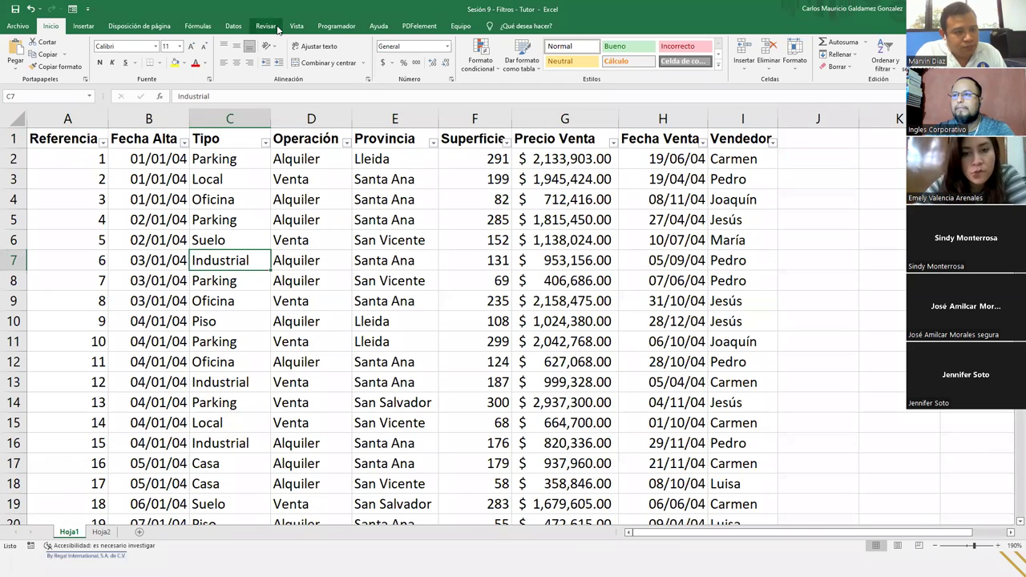
- Remove the filter controls from the property table's column headers
{"action": "left_click", "coordinate": [233, 26]}
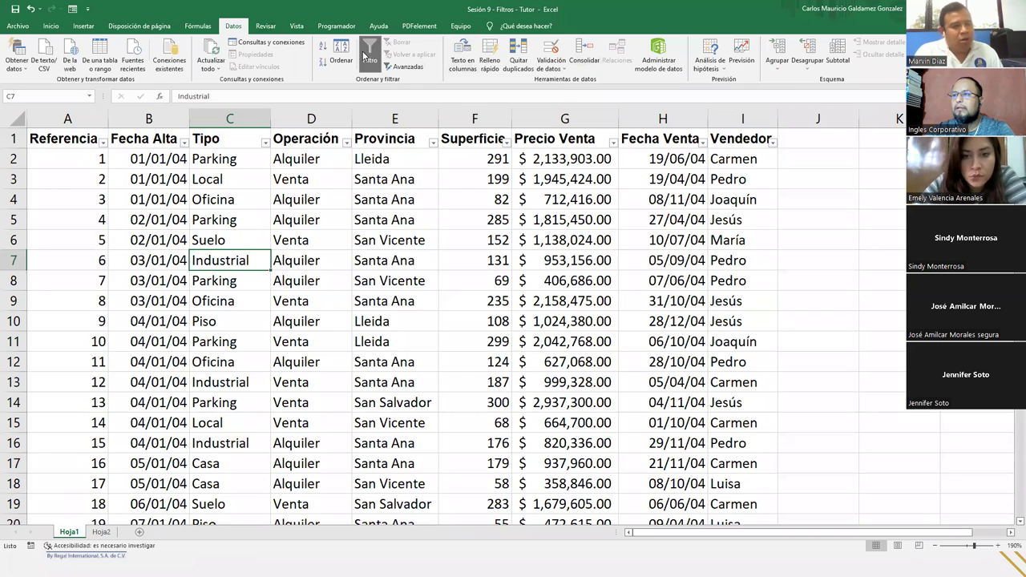
{"action": "left_click", "coordinate": [367, 55]}
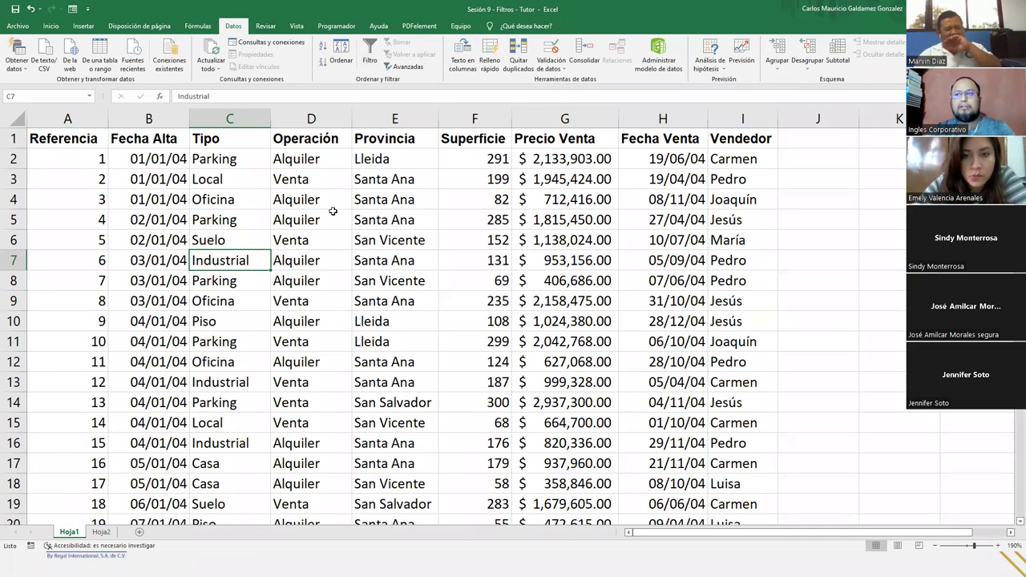
{"action": "left_click", "coordinate": [48, 27]}
{"action": "left_click", "coordinate": [141, 144]}
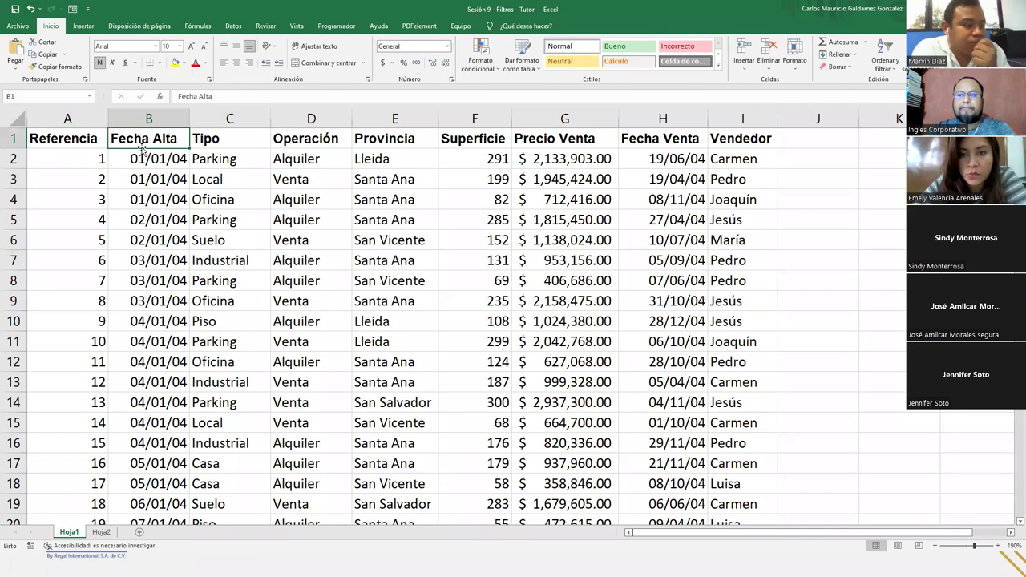
{"action": "right_click", "coordinate": [208, 205]}
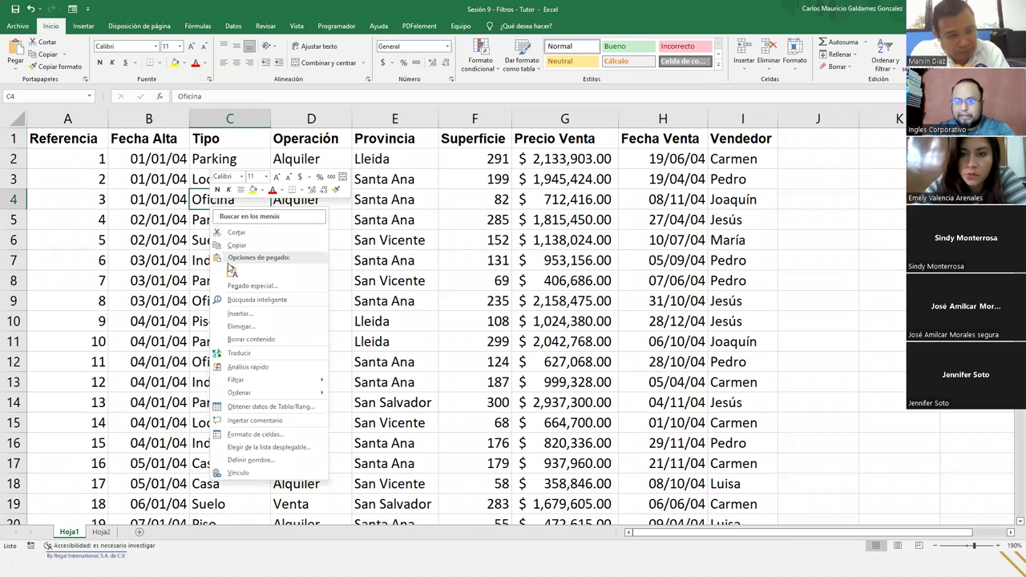
{"action": "mouse_move", "coordinate": [308, 379]}
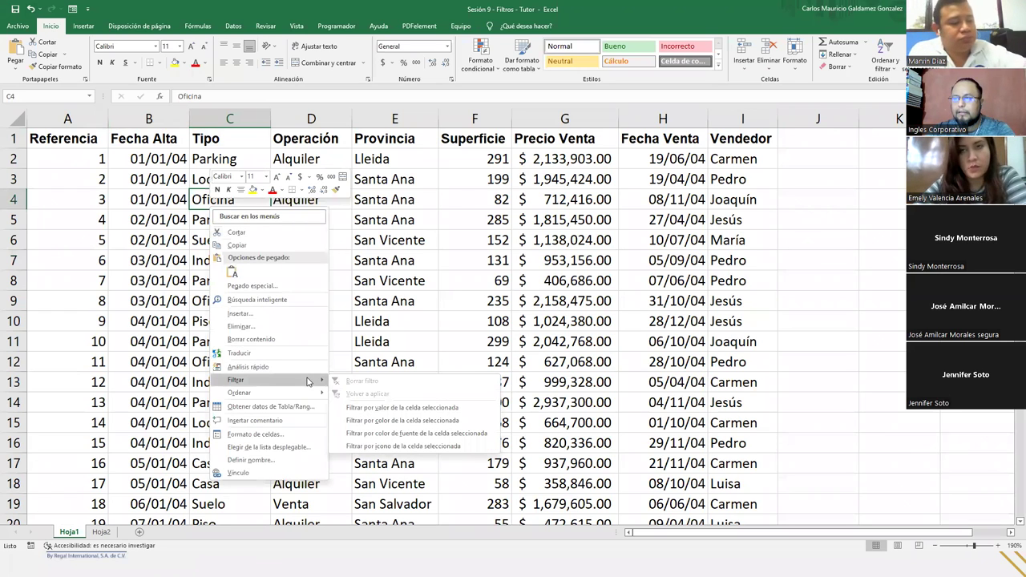
{"action": "left_click", "coordinate": [158, 347]}
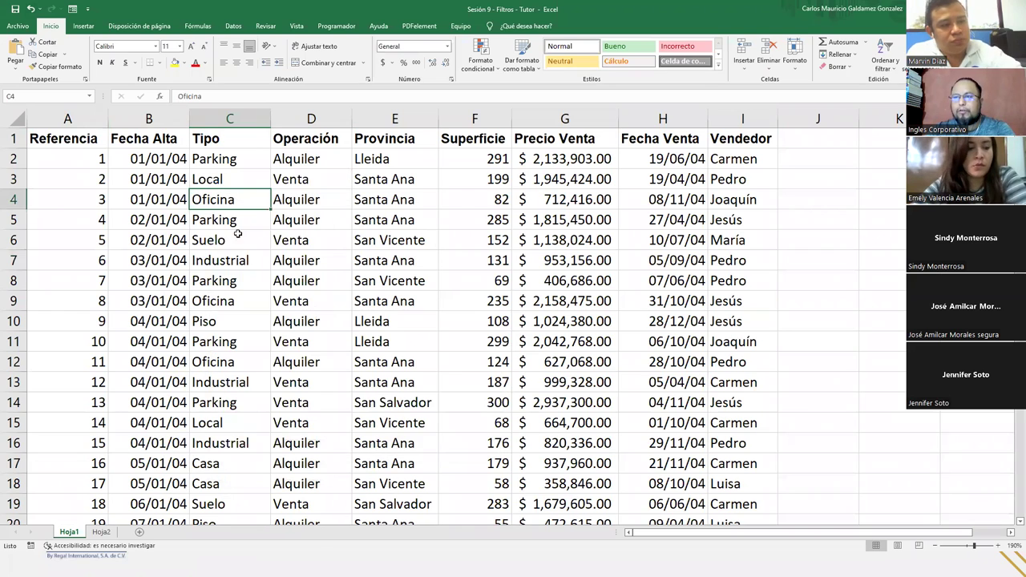
- Filter the table by the selected cell's value so the Operación column shows only Alquiler records, and check the filtered rows
{"action": "right_click", "coordinate": [287, 163]}
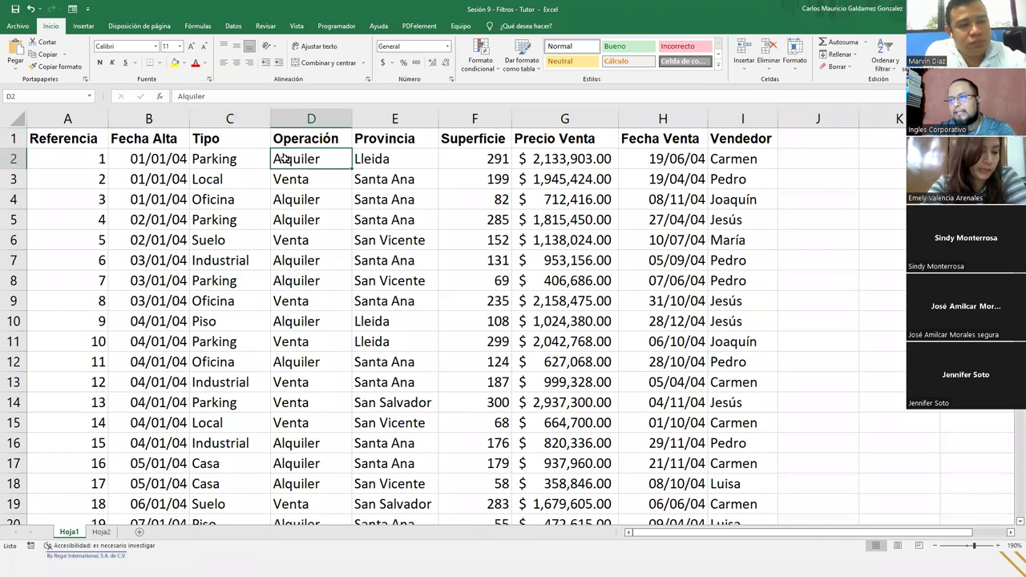
{"action": "mouse_move", "coordinate": [393, 334]}
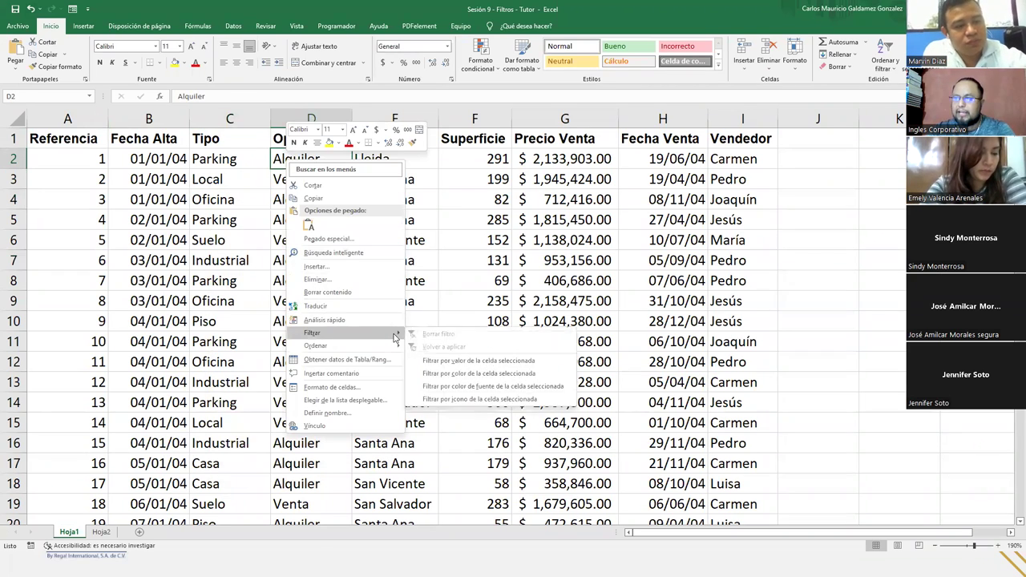
{"action": "left_click", "coordinate": [486, 360]}
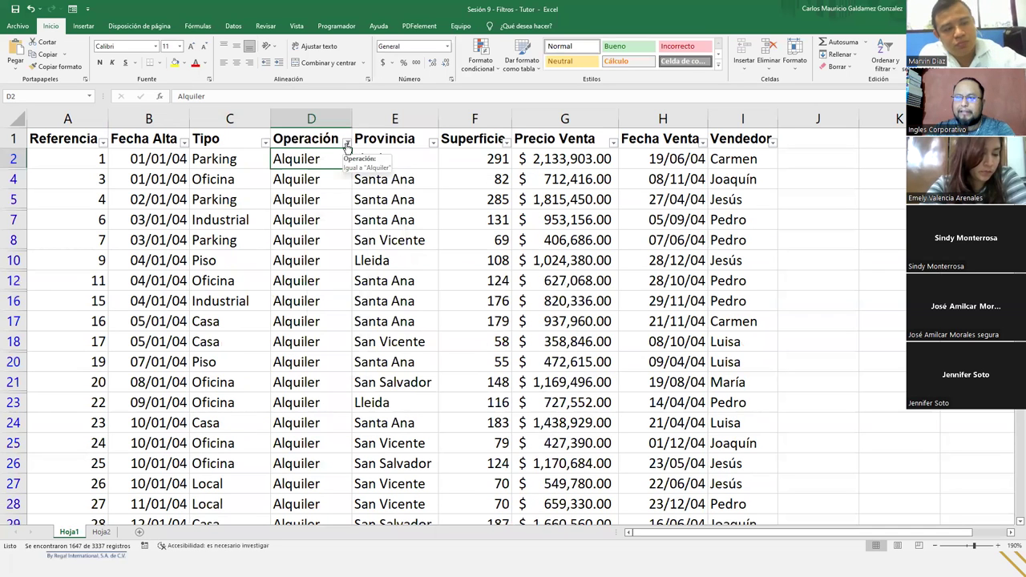
{"action": "scroll", "coordinate": [340, 268], "scroll_direction": "down", "scroll_amount": 4}
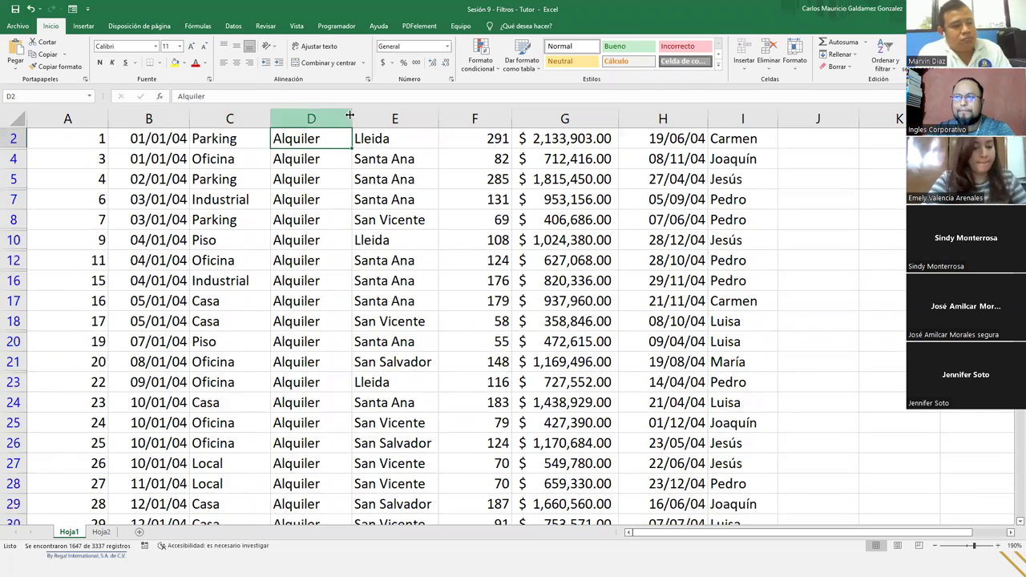
{"action": "scroll", "coordinate": [353, 144], "scroll_direction": "up", "scroll_amount": 1}
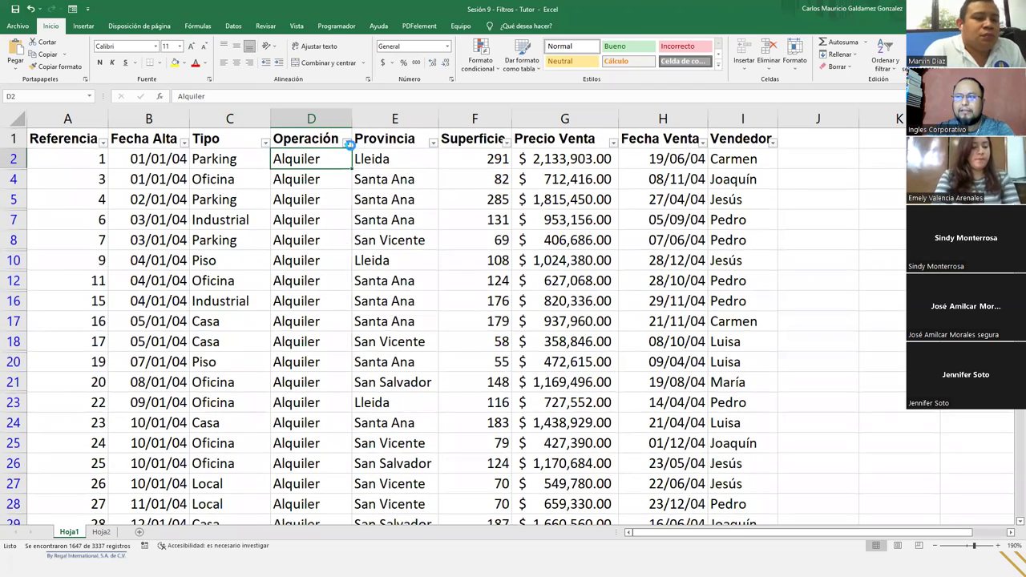
- Filter the Operación column to show only Venta records and check the filtered rows
{"action": "left_click", "coordinate": [349, 144]}
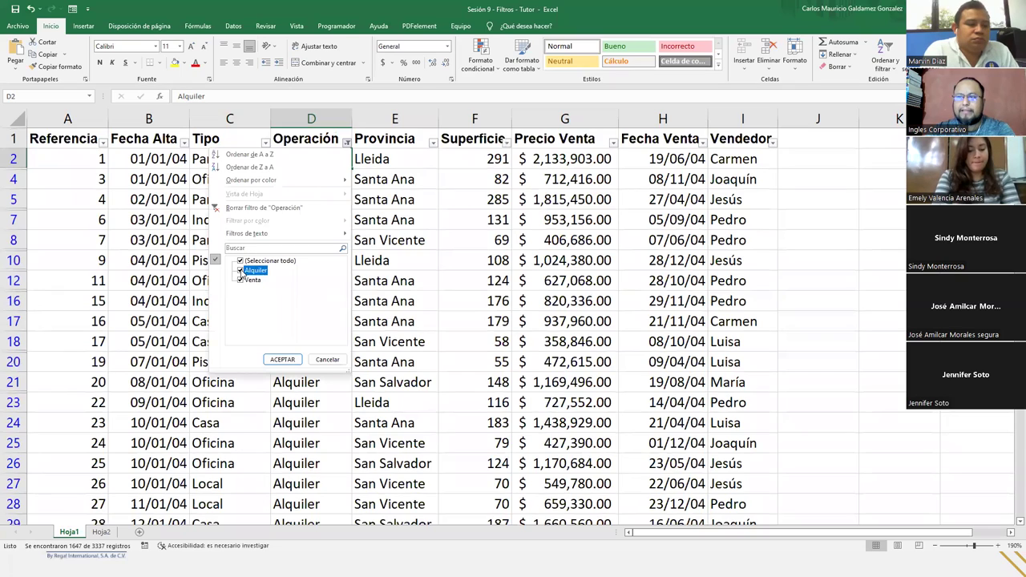
{"action": "left_click", "coordinate": [283, 359]}
{"action": "scroll", "coordinate": [327, 377], "scroll_direction": "down", "scroll_amount": 3}
{"action": "scroll", "coordinate": [327, 370], "scroll_direction": "up", "scroll_amount": 4}
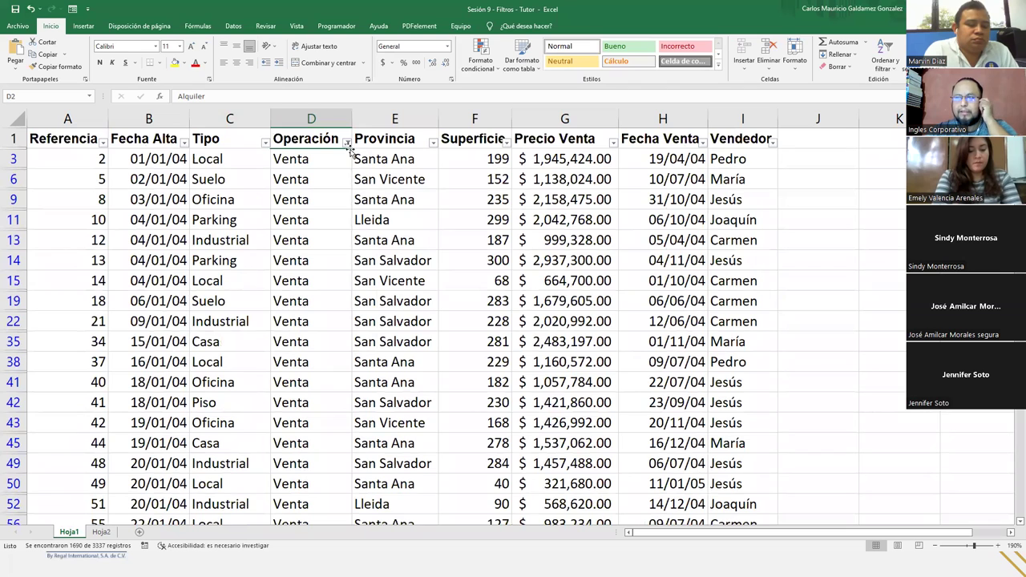
- Include Alquiler in the Operación filter again so the table shows both Alquiler and Venta records
{"action": "left_click", "coordinate": [347, 142]}
{"action": "left_click", "coordinate": [240, 271]}
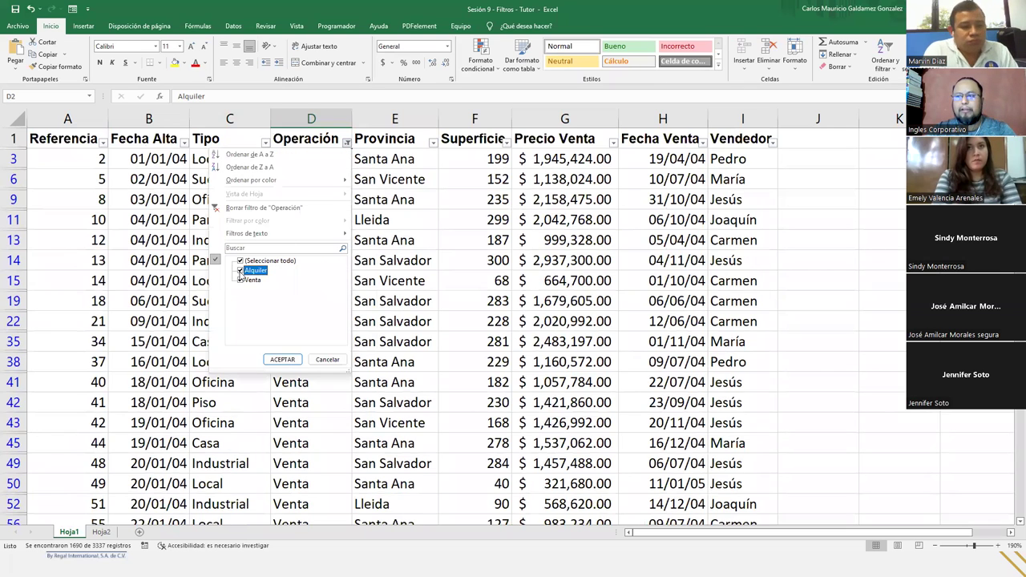
{"action": "left_click", "coordinate": [281, 360]}
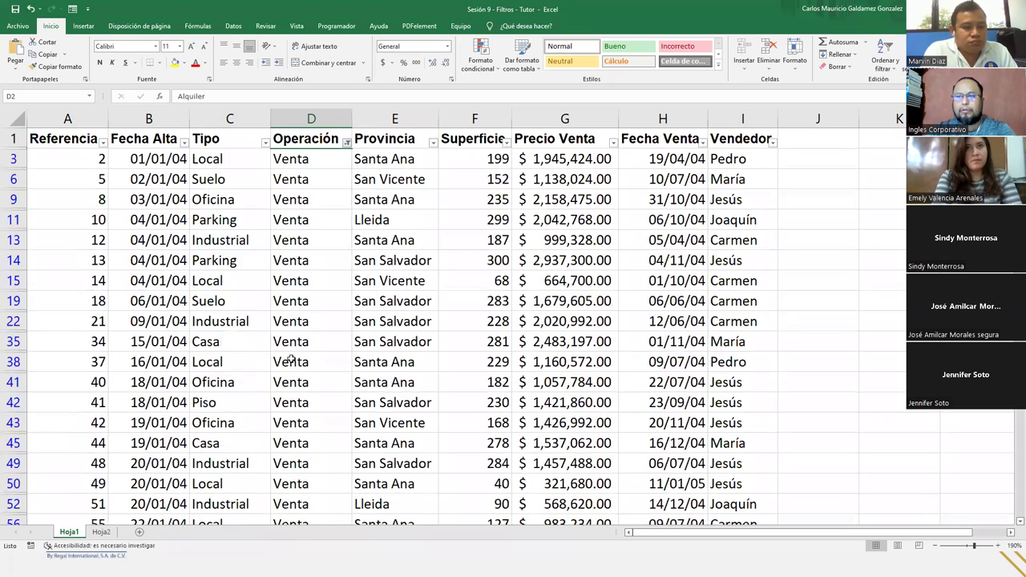
{"action": "left_click", "coordinate": [280, 278]}
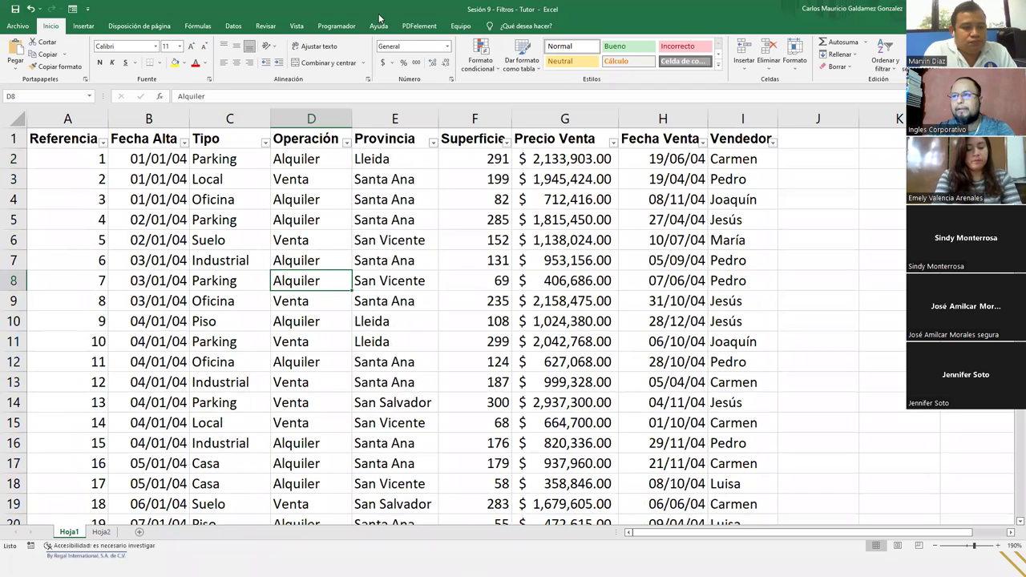
- Remove the filter controls from the property table, then restore them starting from the Suelo cell in the Tipo column
{"action": "left_click", "coordinate": [233, 26]}
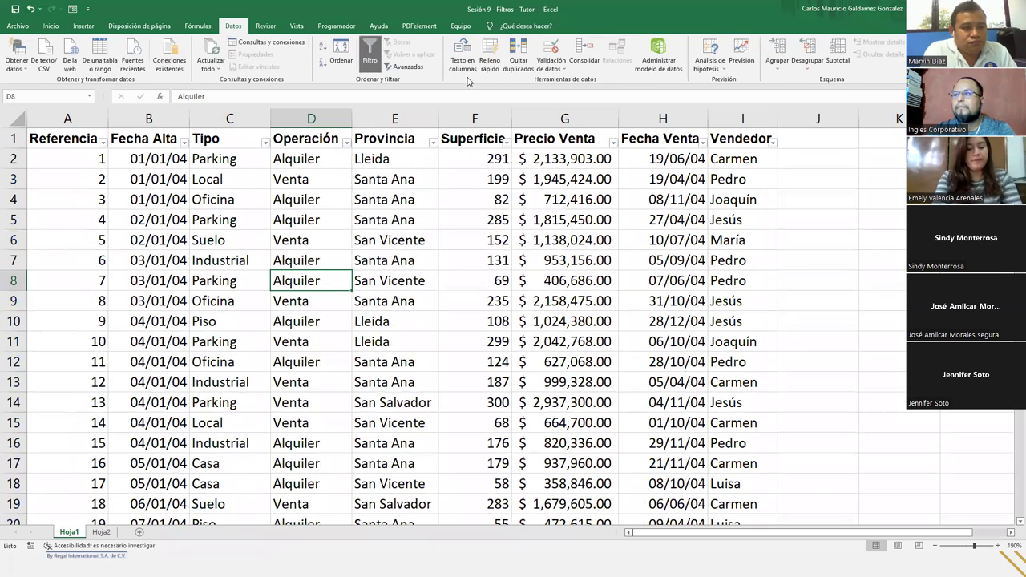
{"action": "left_click", "coordinate": [370, 51]}
{"action": "left_click", "coordinate": [273, 236]}
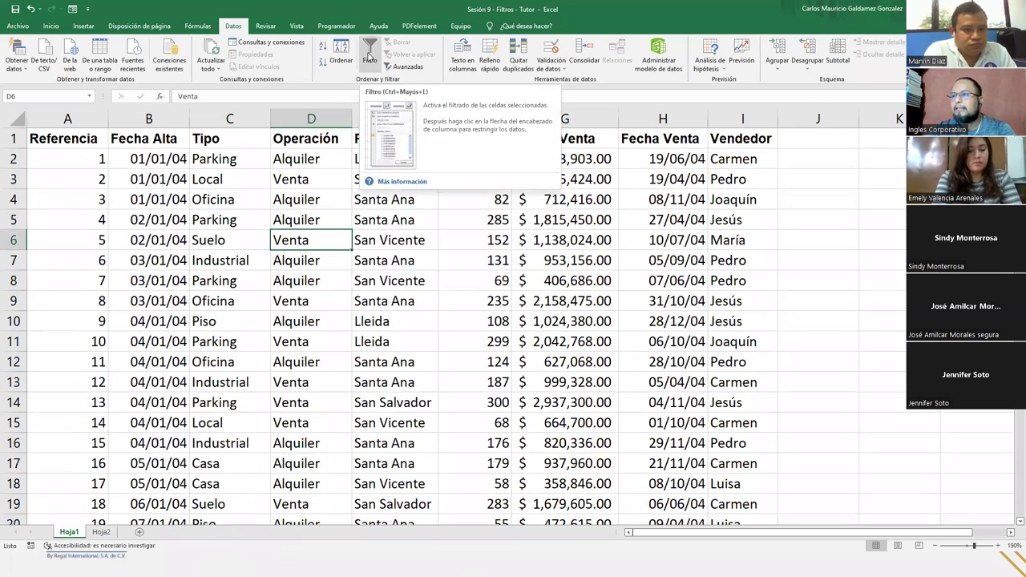
{"action": "left_click", "coordinate": [158, 279]}
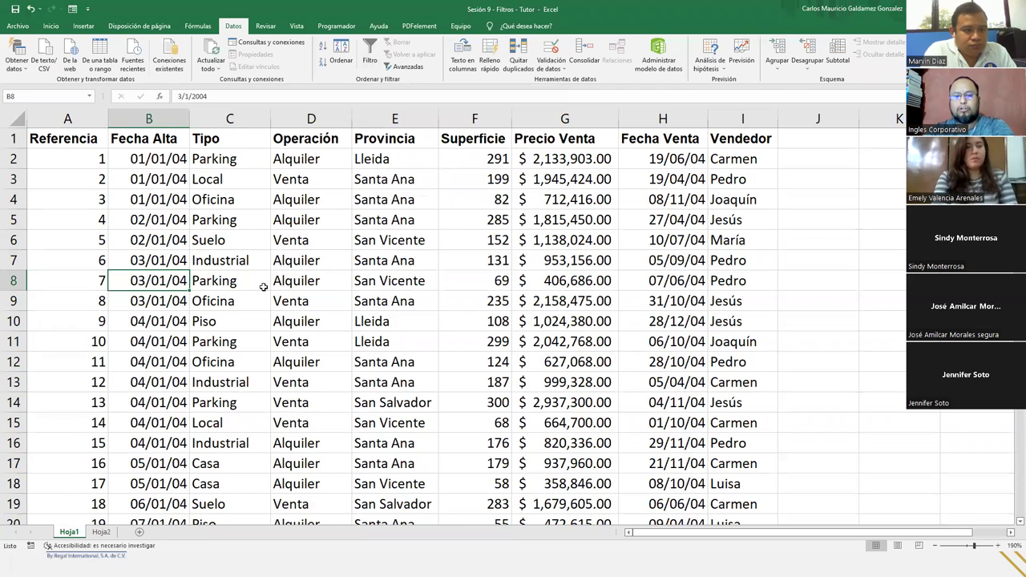
{"action": "left_click", "coordinate": [264, 221]}
{"action": "left_click", "coordinate": [253, 235]}
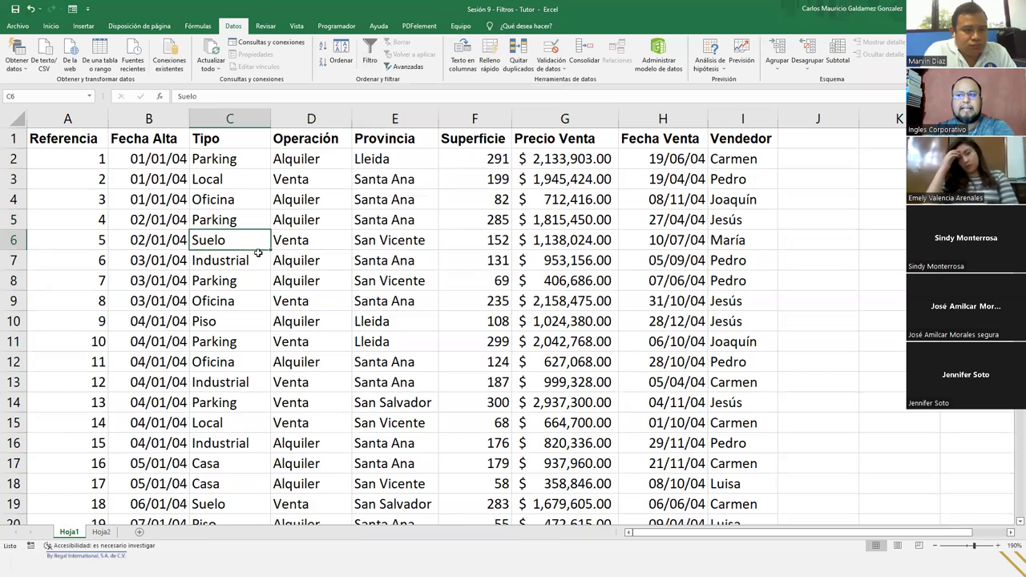
{"action": "key", "text": "ctrl+shift+l"}
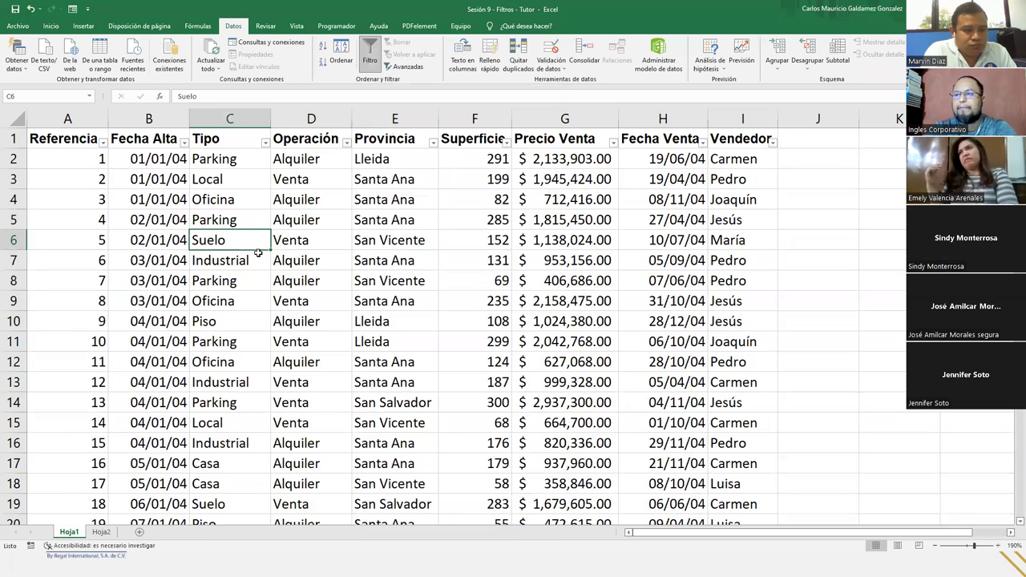
- Examine the filter options and value list of the Referencia column, and leave them without applying a filter
{"action": "left_click", "coordinate": [104, 143]}
{"action": "left_click", "coordinate": [104, 144]}
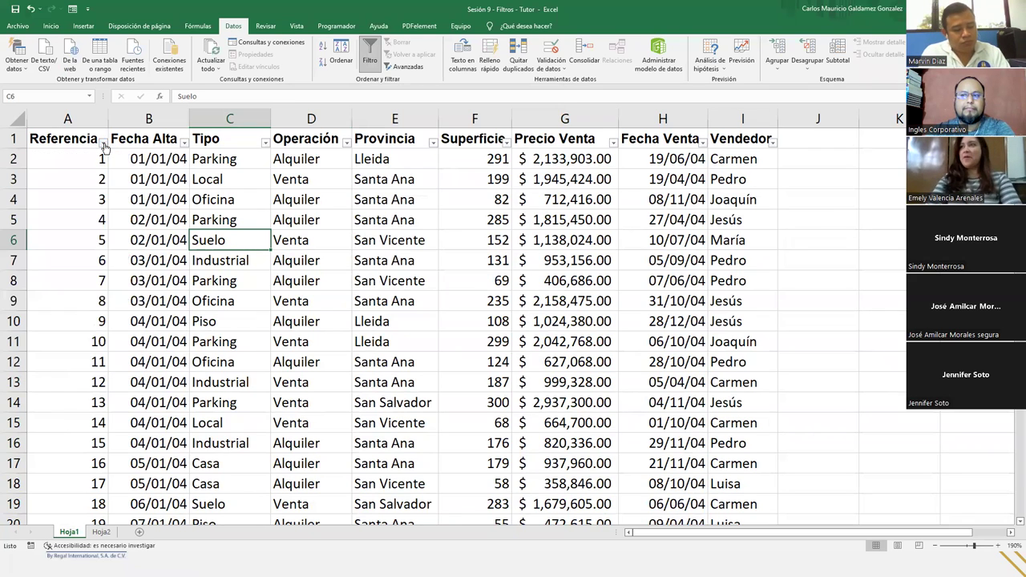
{"action": "left_click", "coordinate": [246, 218]}
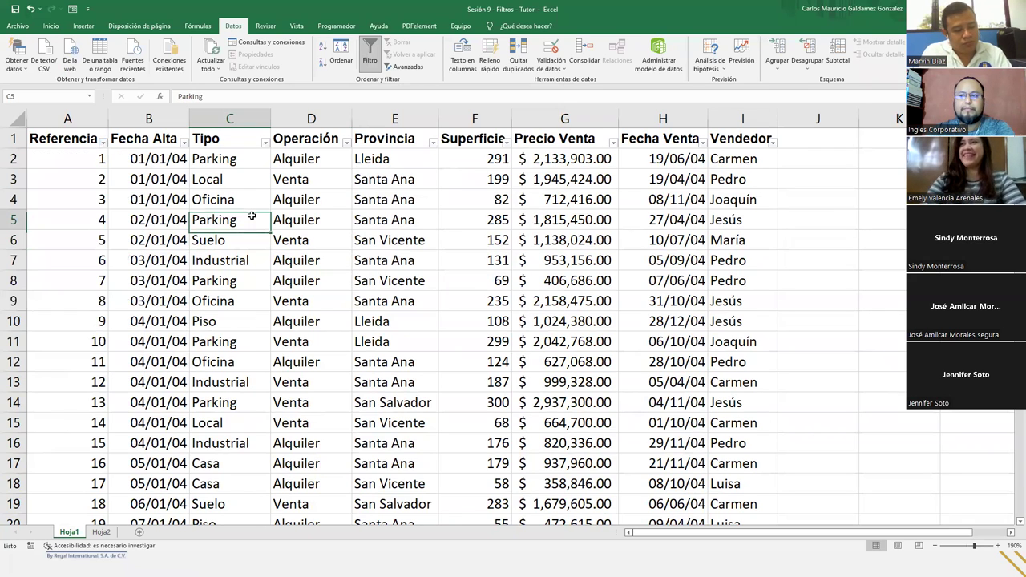
{"action": "left_click", "coordinate": [103, 144]}
{"action": "left_click_drag", "start_coordinate": [133, 273], "coordinate": [135, 268]}
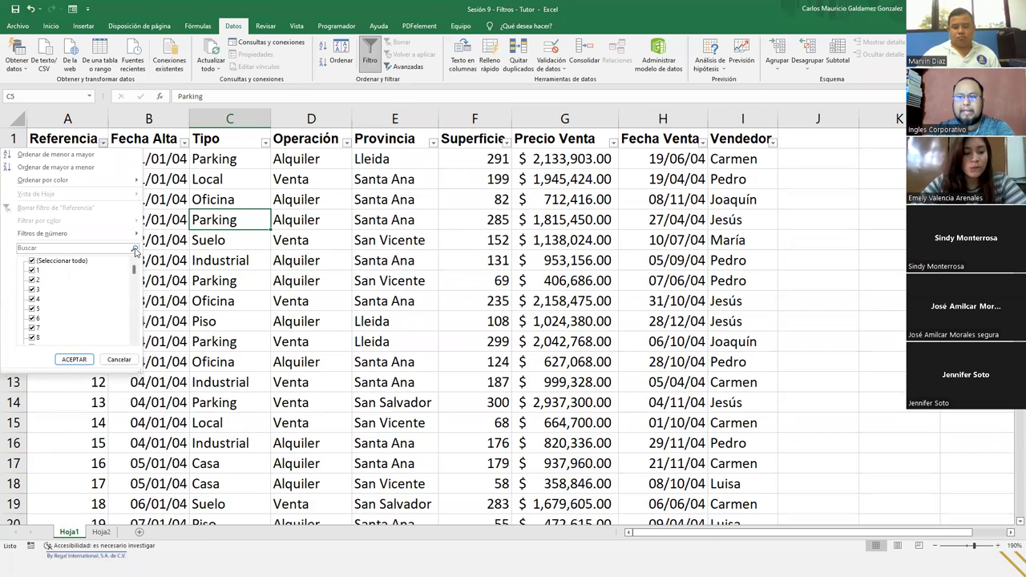
{"action": "left_click", "coordinate": [129, 361]}
{"action": "left_click", "coordinate": [239, 241]}
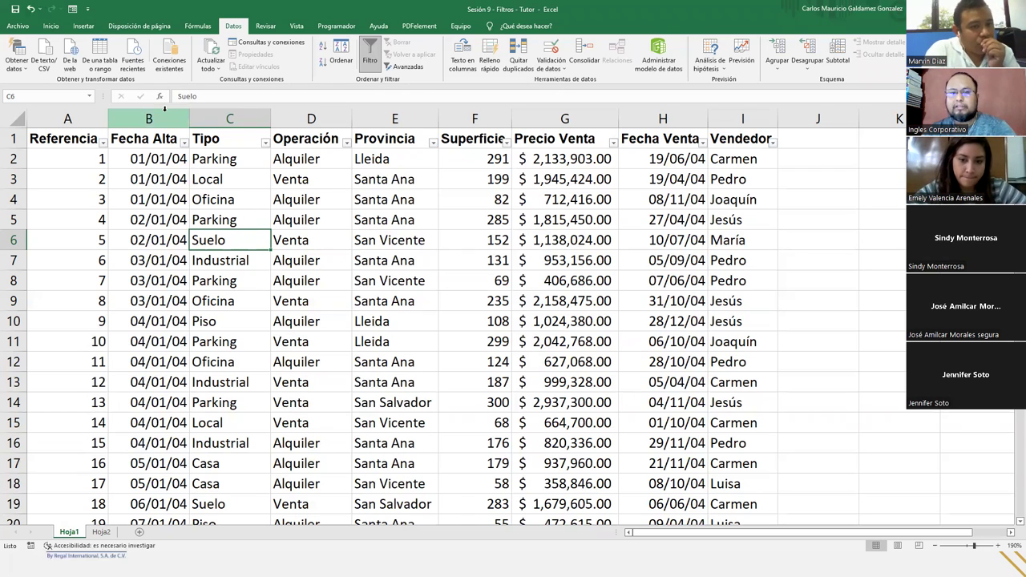
{"action": "left_click", "coordinate": [279, 319]}
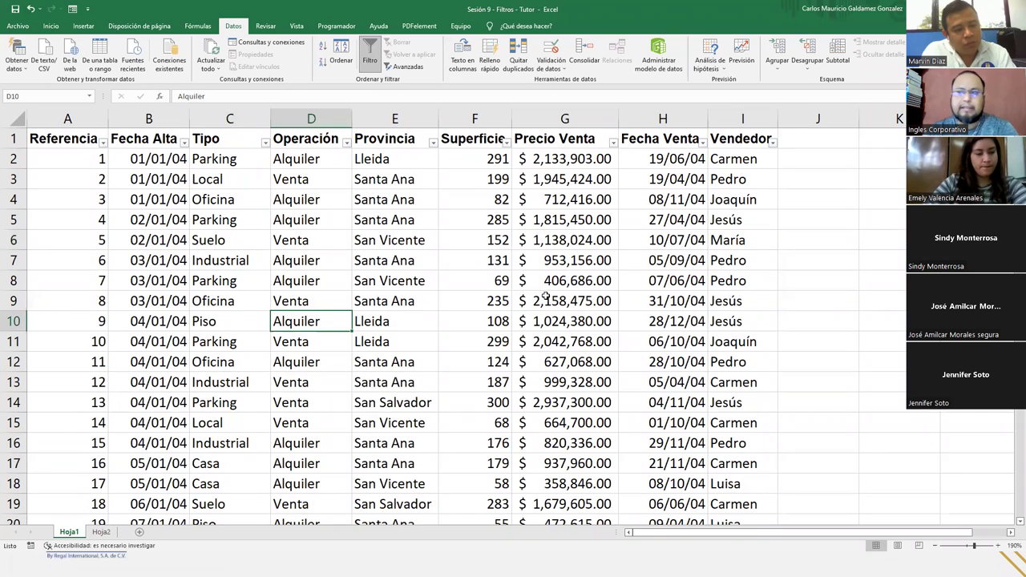
{"action": "left_click", "coordinate": [73, 138]}
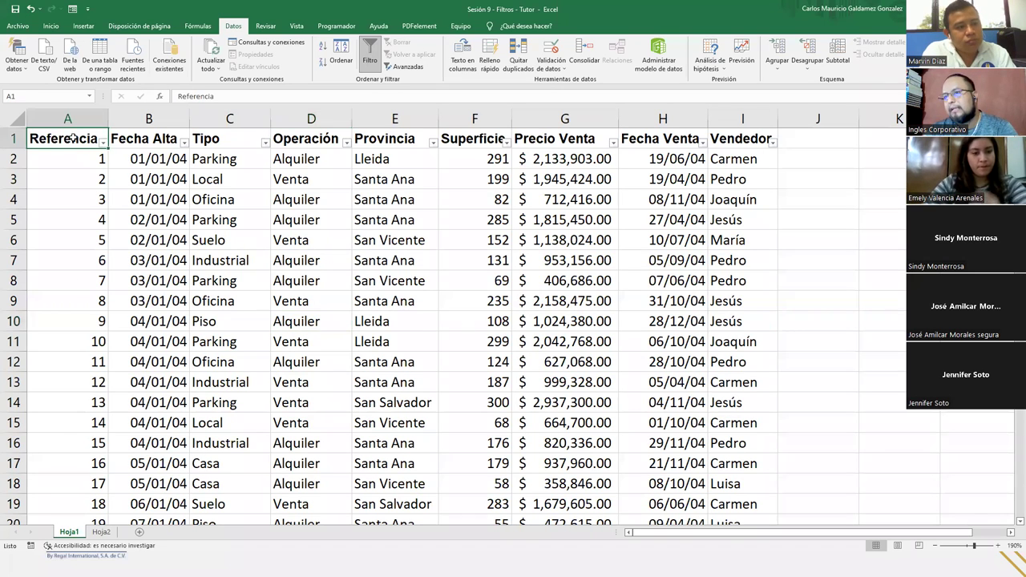
{"action": "left_click", "coordinate": [355, 383]}
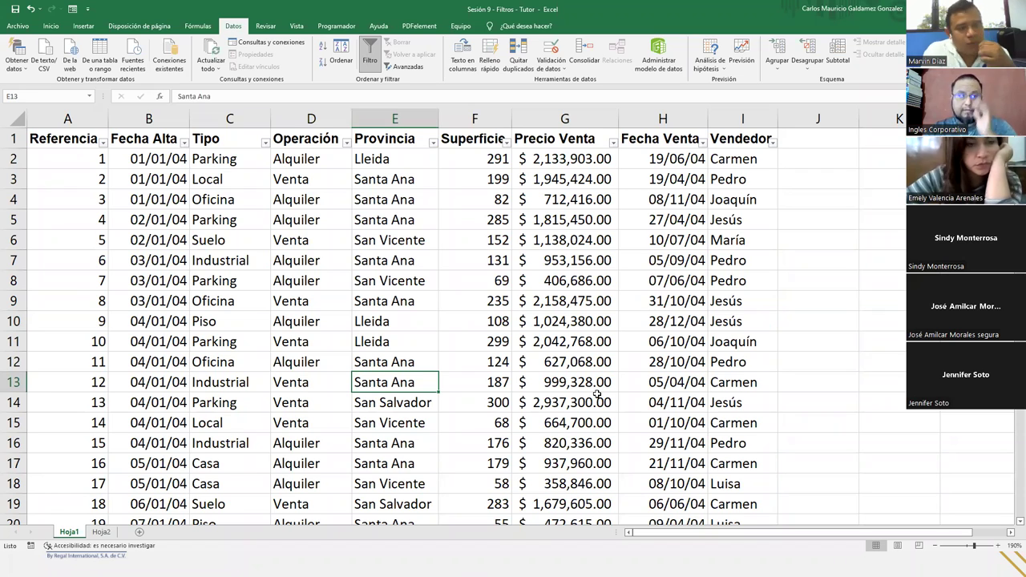
{"action": "left_click", "coordinate": [150, 263]}
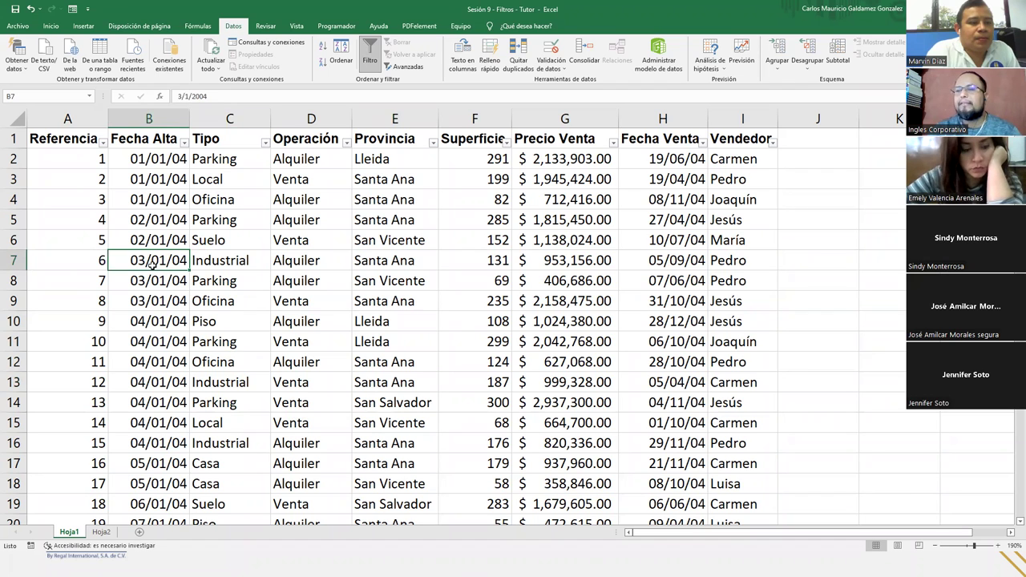
{"action": "left_click", "coordinate": [280, 333]}
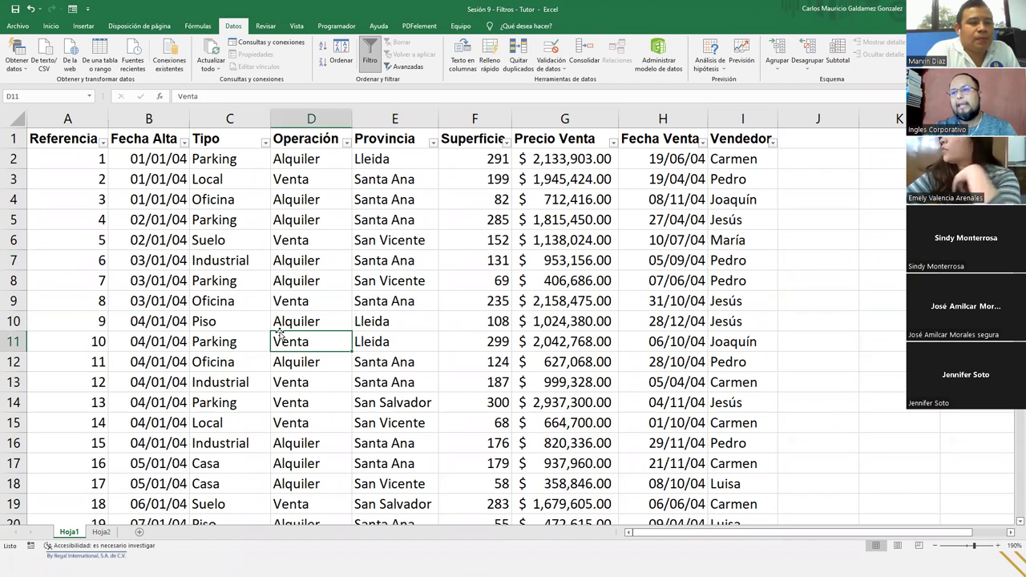
{"action": "left_click", "coordinate": [240, 410]}
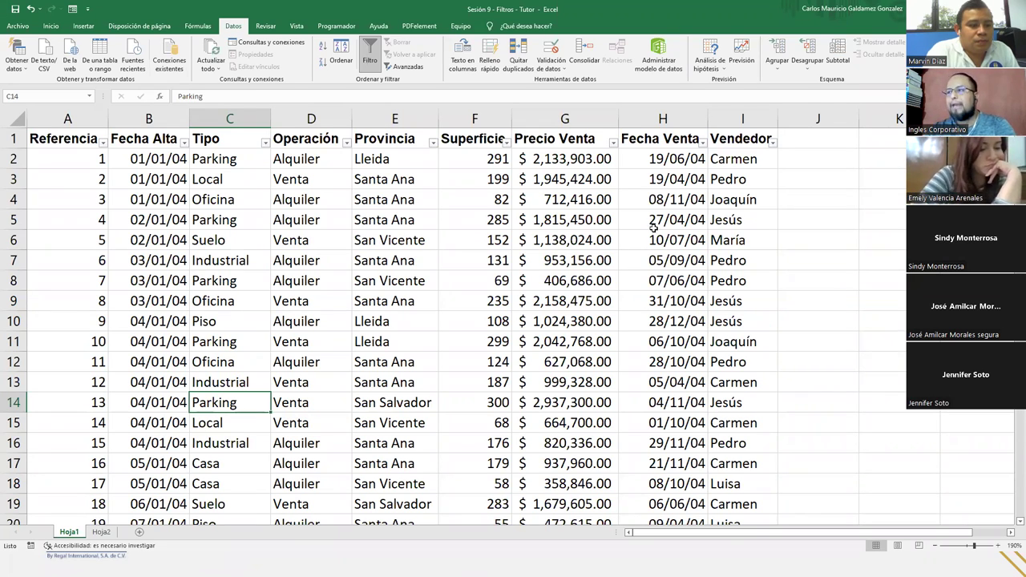
- List the filter criteria "Tipo: Ofina", "Operación: venta" and "Provincia: Santa Ana" in cells K3 to K5
{"action": "left_click", "coordinate": [880, 179]}
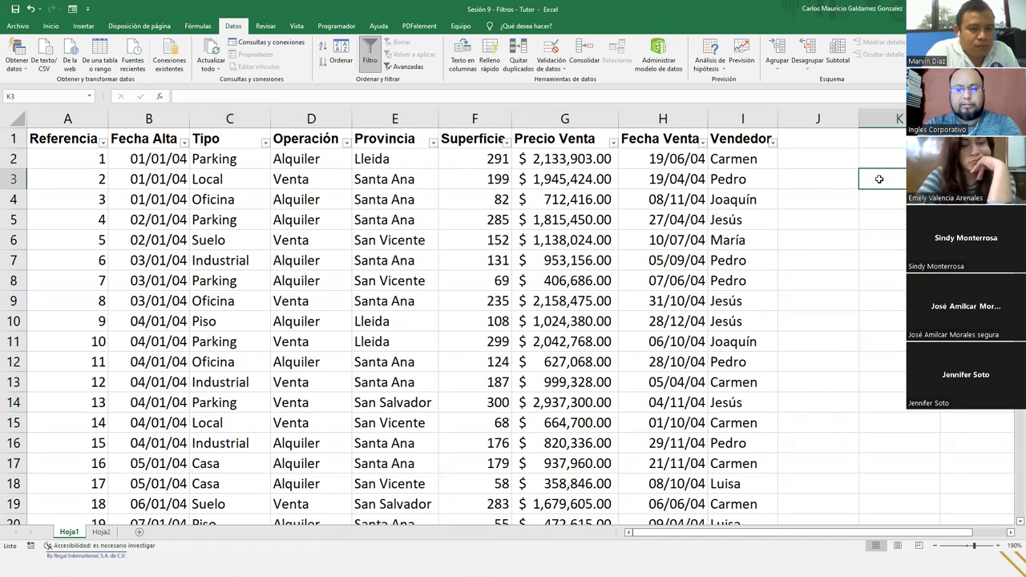
{"action": "type", "text": "Tipo"}
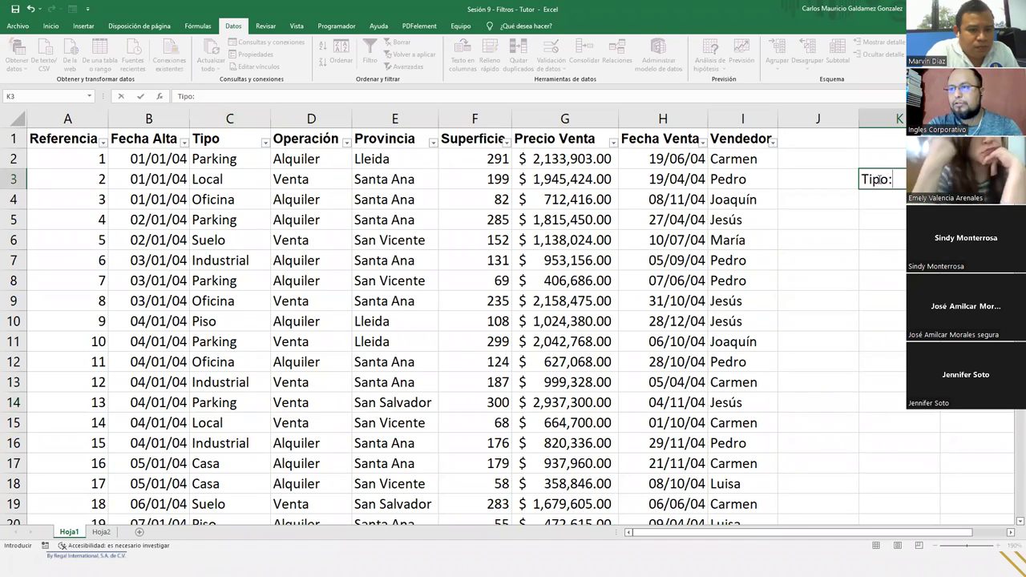
{"action": "type", "text": ": Ofic"}
{"action": "key", "text": "Return"}
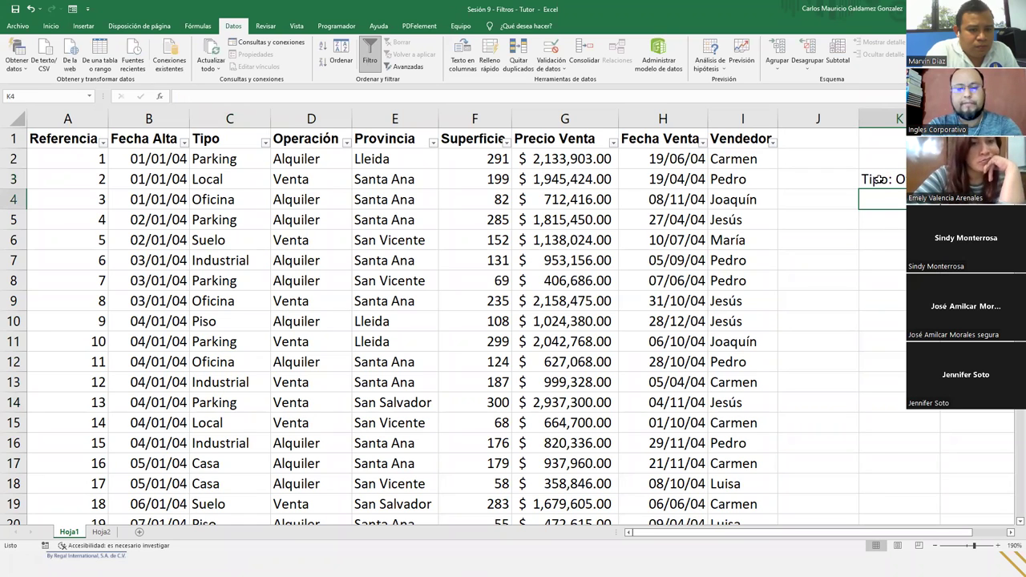
{"action": "type", "text": "Operacio"}
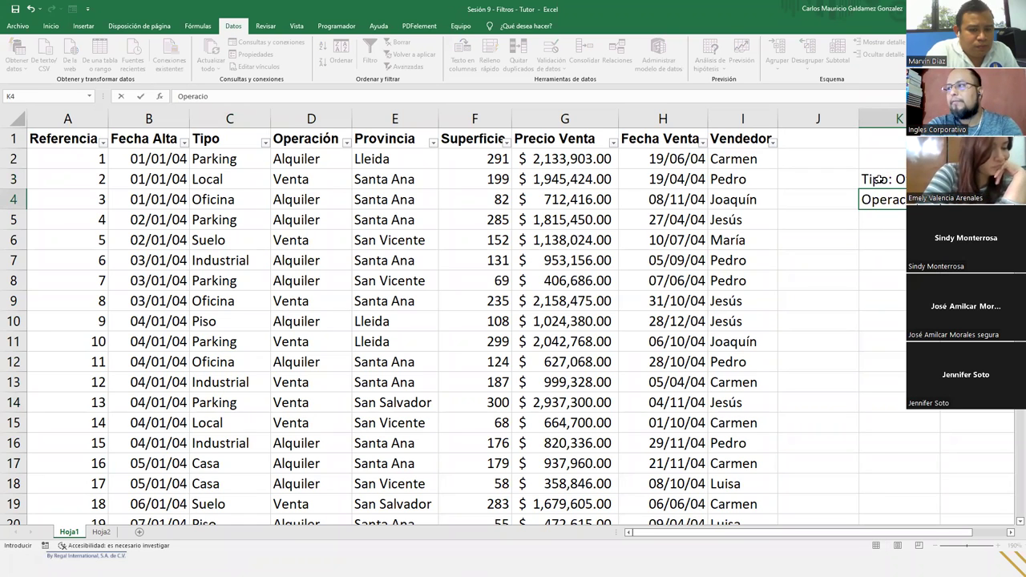
{"action": "key", "text": "BackSpace"}
{"action": "type", "text": "ón: venta"}
{"action": "key", "text": "Return"}
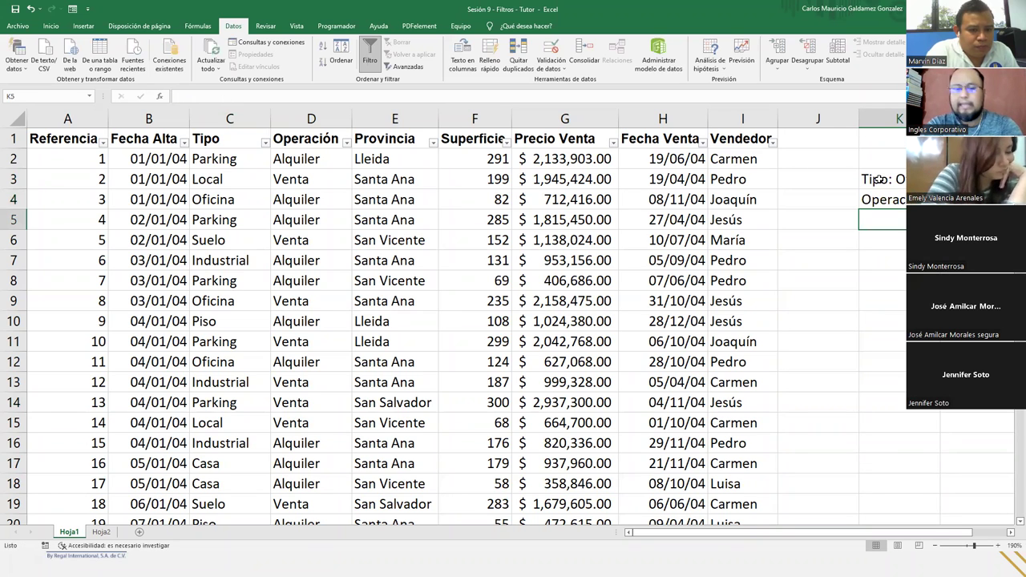
{"action": "type", "text": "Provincia"}
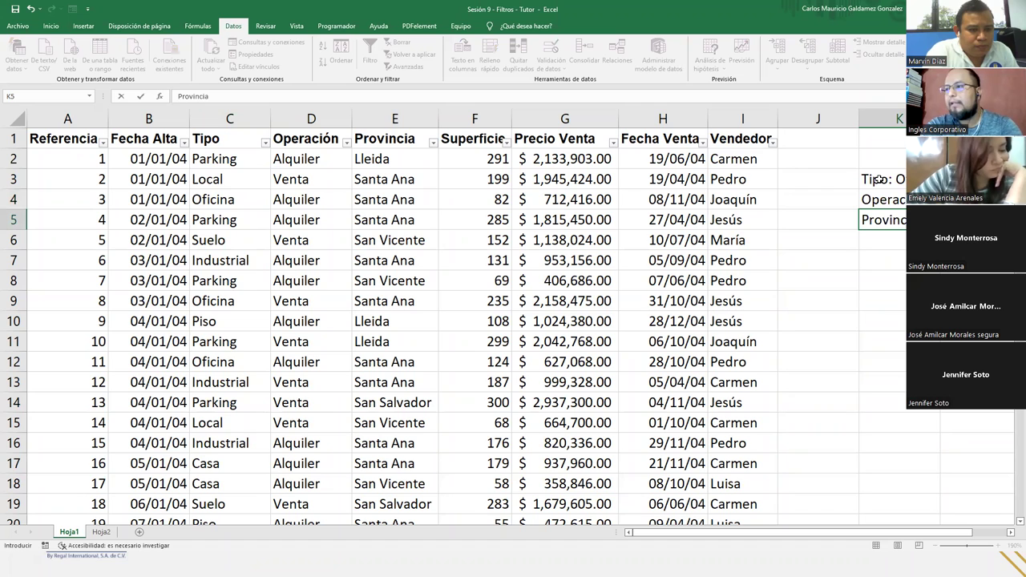
{"action": "type", "text": ": Santa Ana"}
{"action": "key", "text": "Return"}
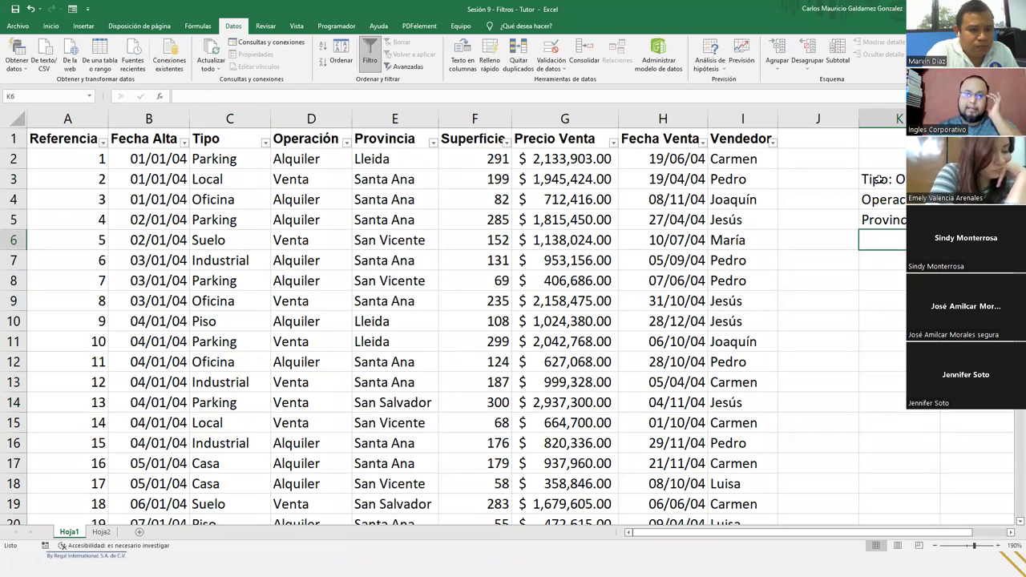
- Correct the criterion in cell K3 to read "Tipo: Oficina"
{"action": "left_click", "coordinate": [878, 161]}
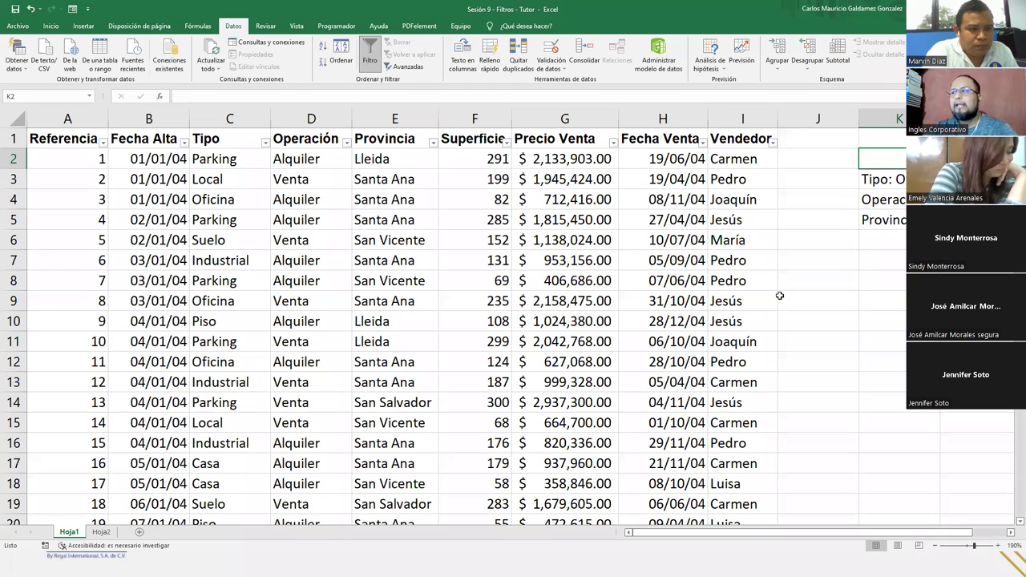
{"action": "double_click", "coordinate": [878, 179]}
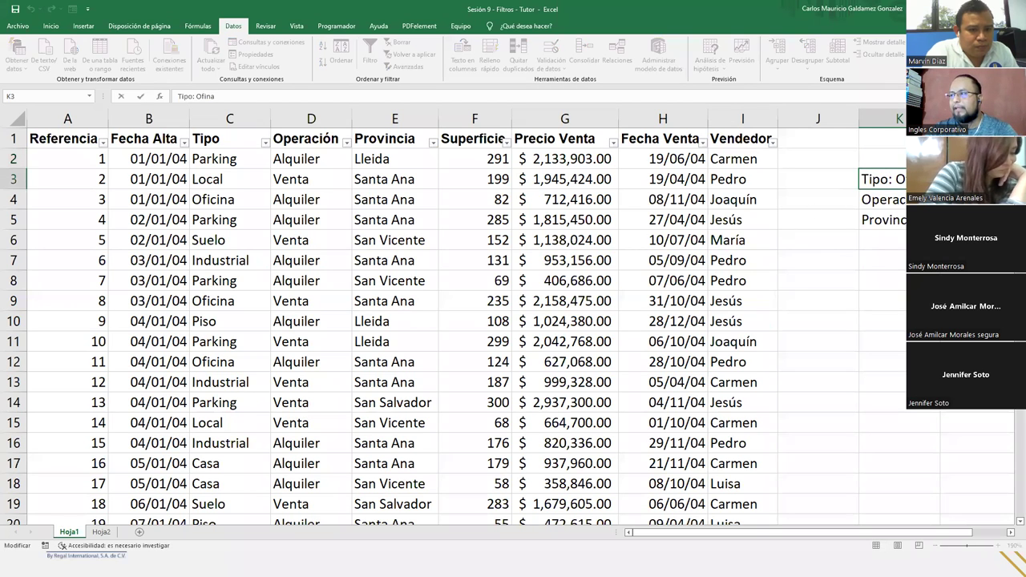
{"action": "type", "text": "ci"}
{"action": "key", "text": "Return"}
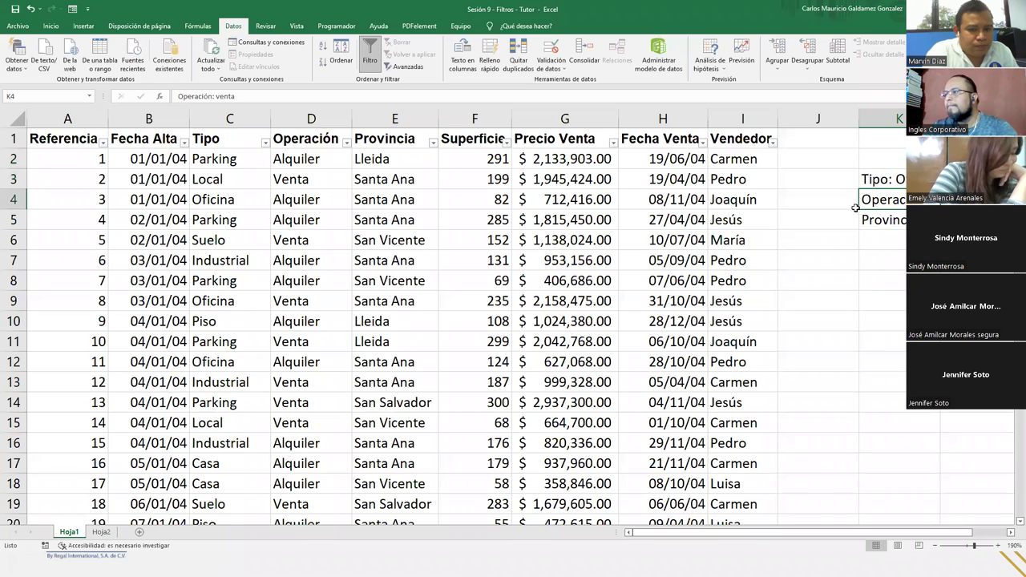
{"action": "left_click", "coordinate": [874, 175]}
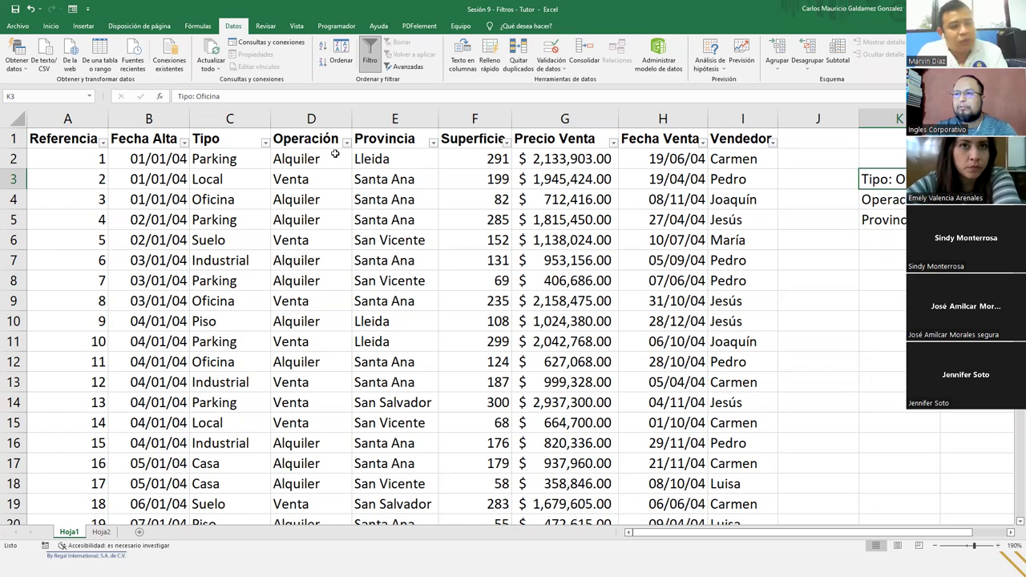
- Filter the Tipo column to show only Oficina records
{"action": "left_click", "coordinate": [264, 144]}
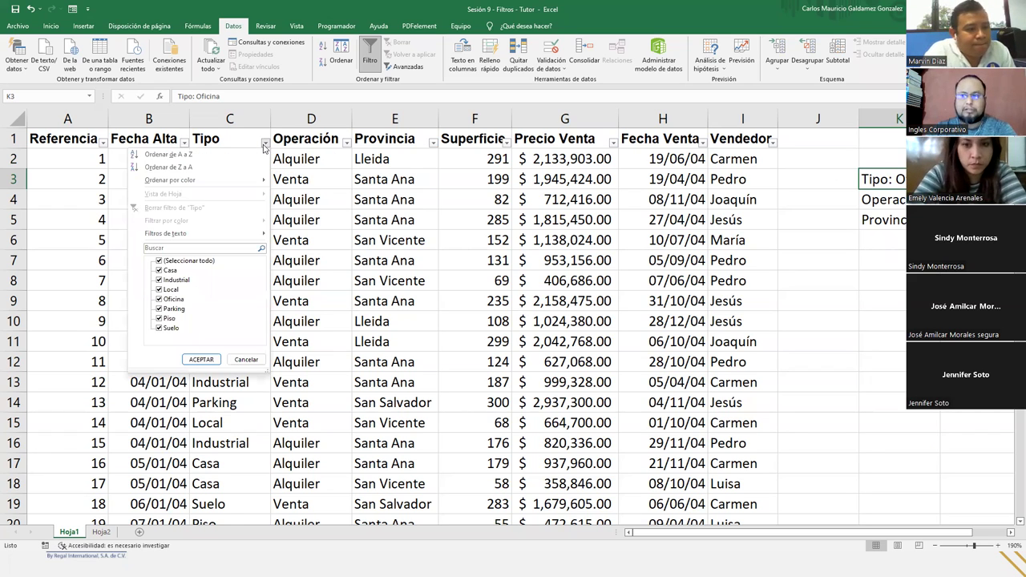
{"action": "left_click", "coordinate": [160, 263]}
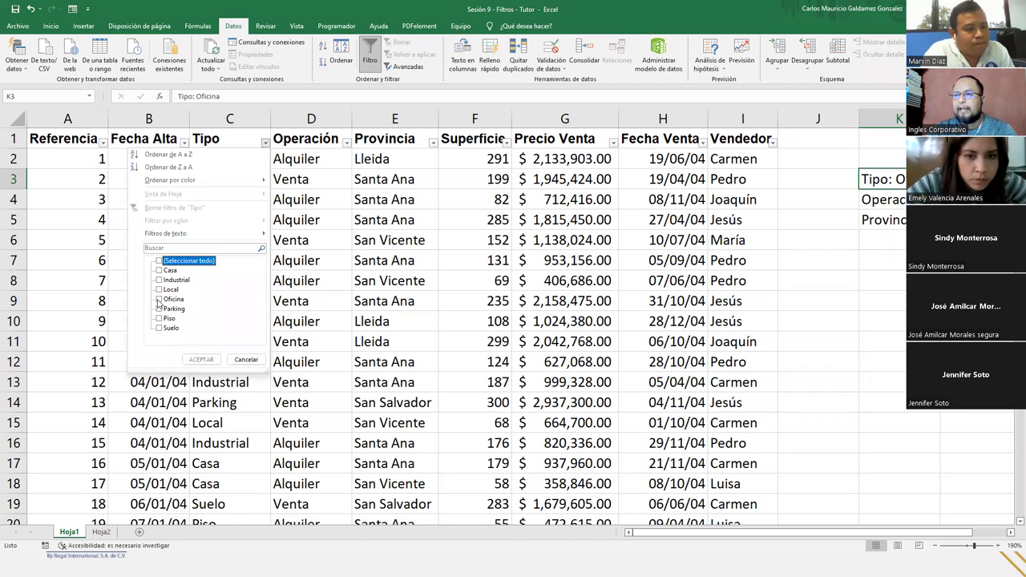
{"action": "left_click", "coordinate": [159, 299]}
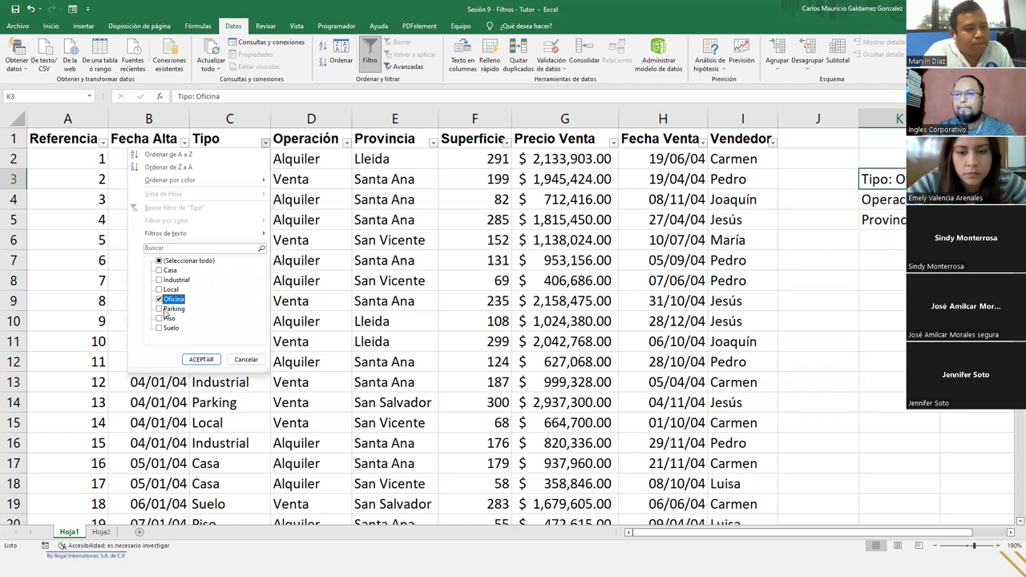
{"action": "left_click", "coordinate": [201, 360]}
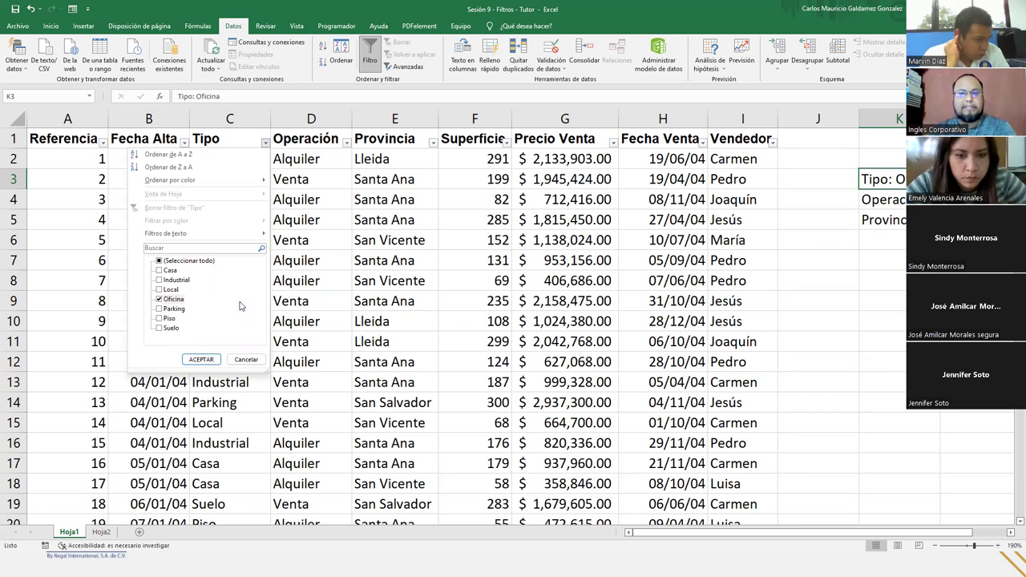
- Apply the Oficina filter to the Tipo column to count its records, and undo the filter
{"action": "left_click", "coordinate": [201, 360]}
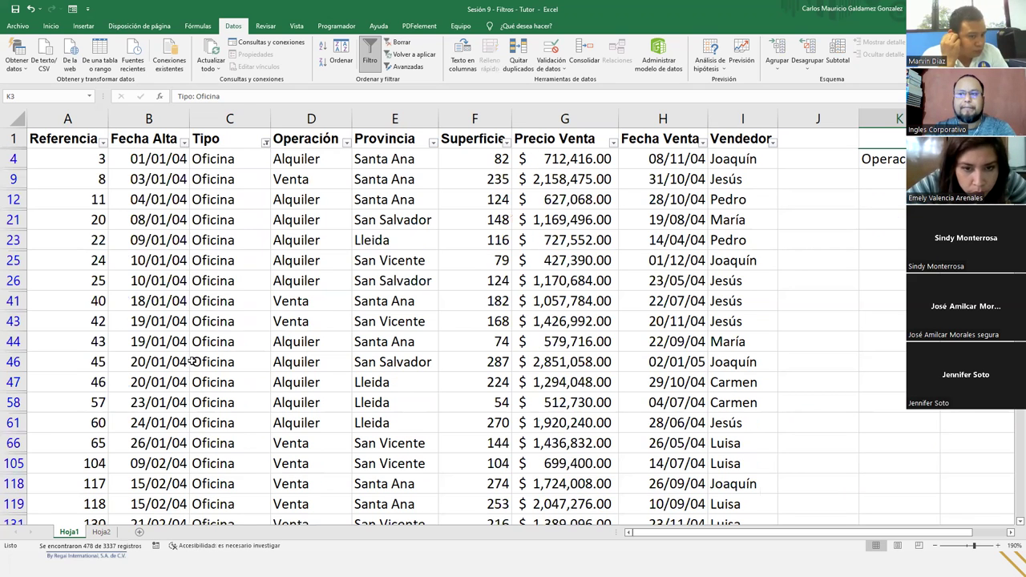
{"action": "left_click", "coordinate": [235, 159]}
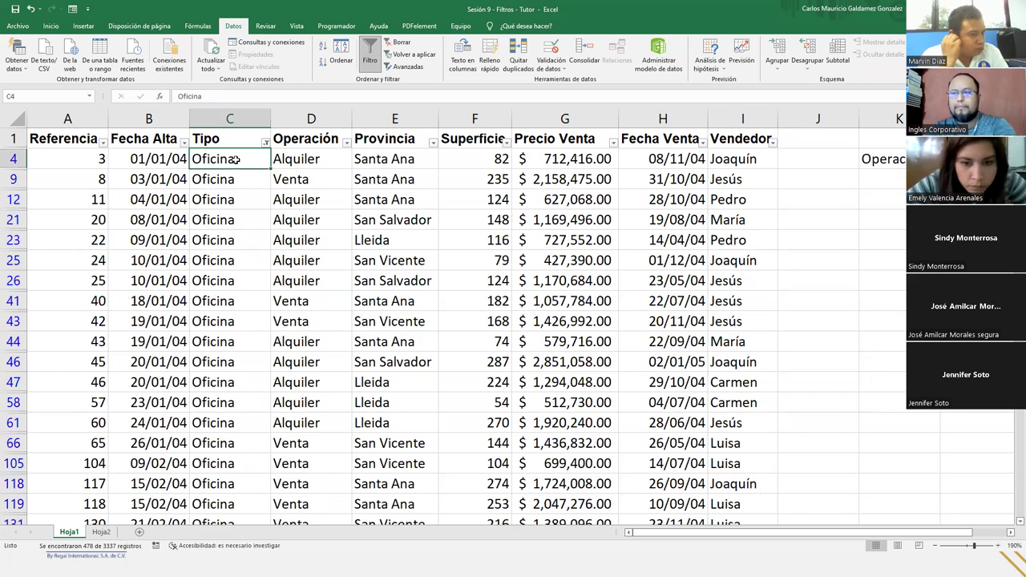
{"action": "key", "text": "ctrl+shift+Down"}
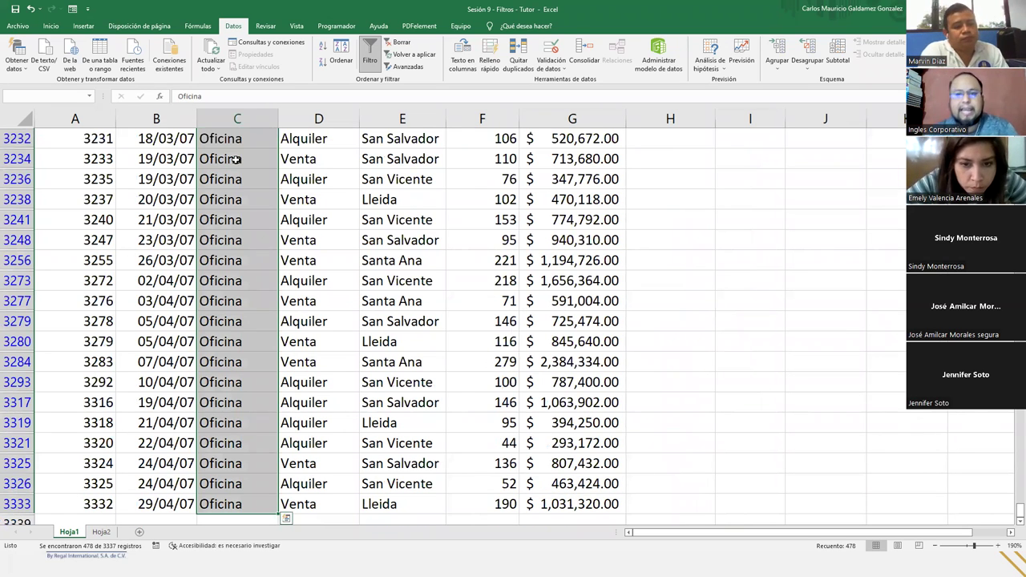
{"action": "key", "text": "ctrl+Up"}
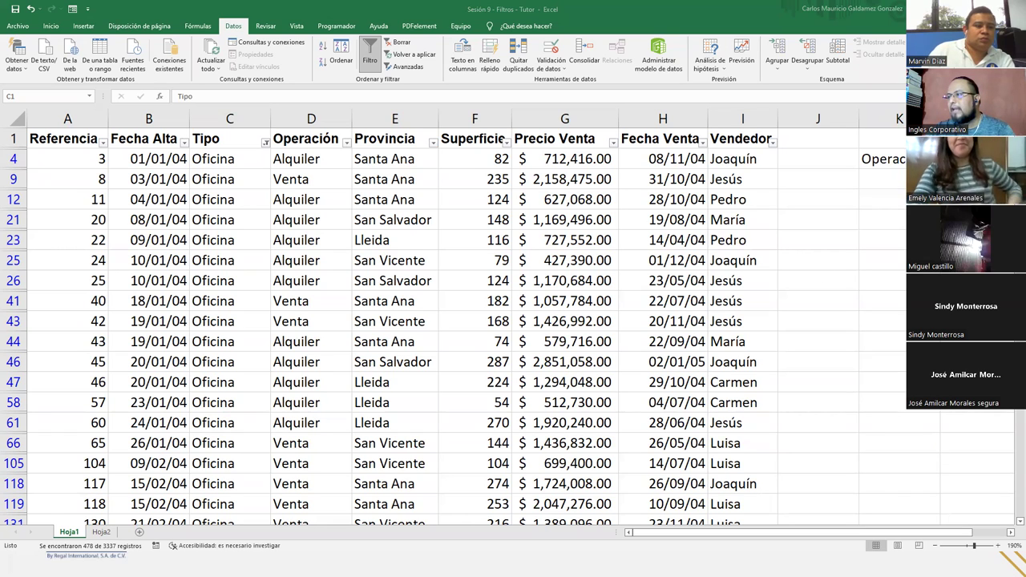
{"action": "left_click", "coordinate": [874, 158]}
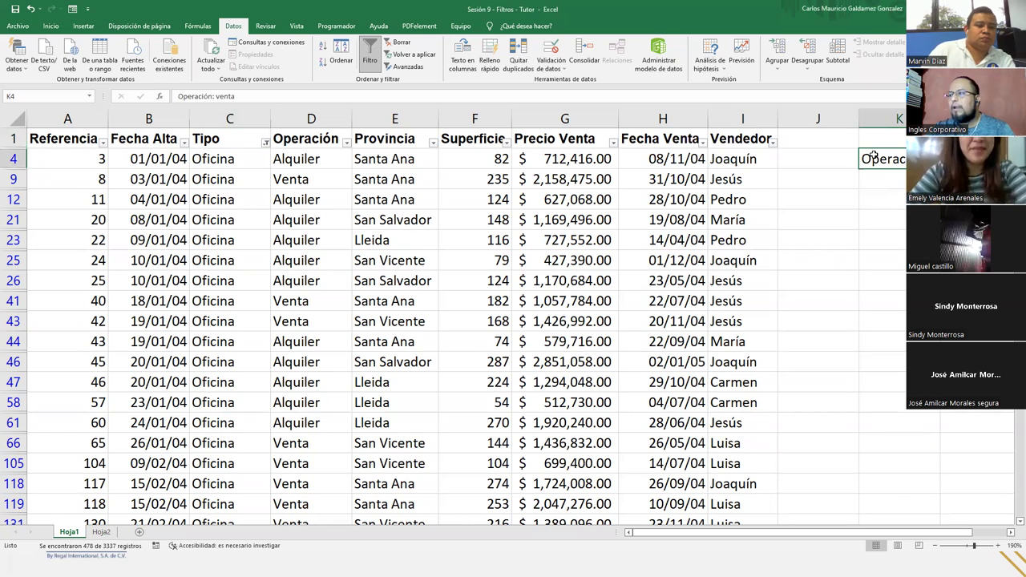
{"action": "key", "text": "ctrl+z"}
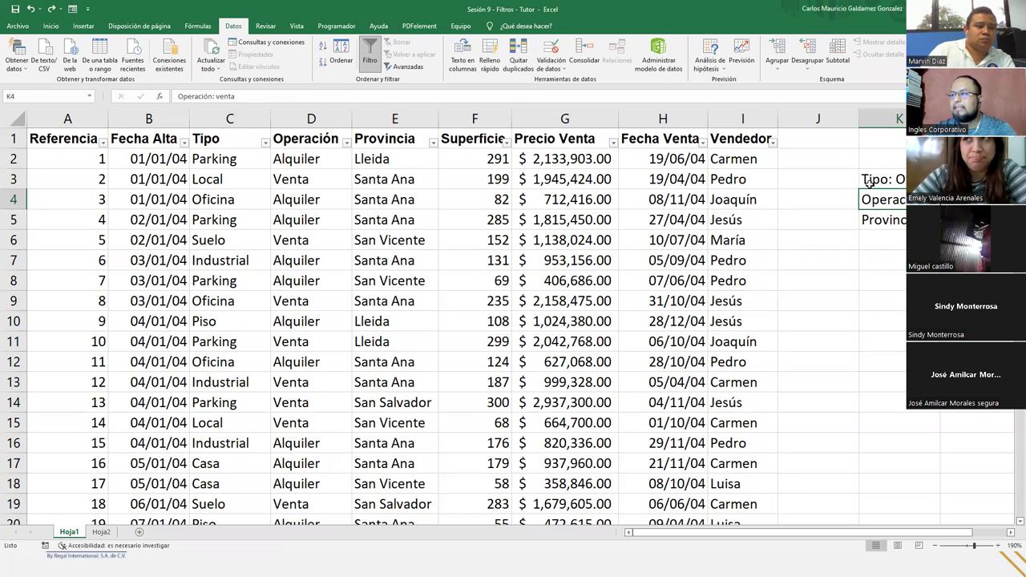
- Copy the written filter criteria in cells K3 to K5, and clear cells K3 to K6
{"action": "left_click_drag", "start_coordinate": [870, 182], "coordinate": [868, 214]}
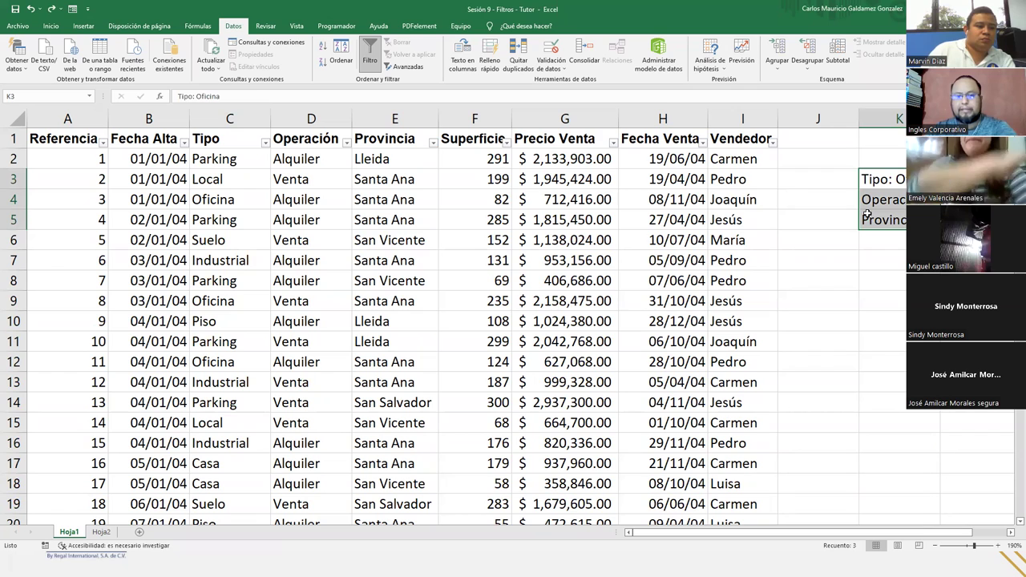
{"action": "key", "text": "ctrl+c"}
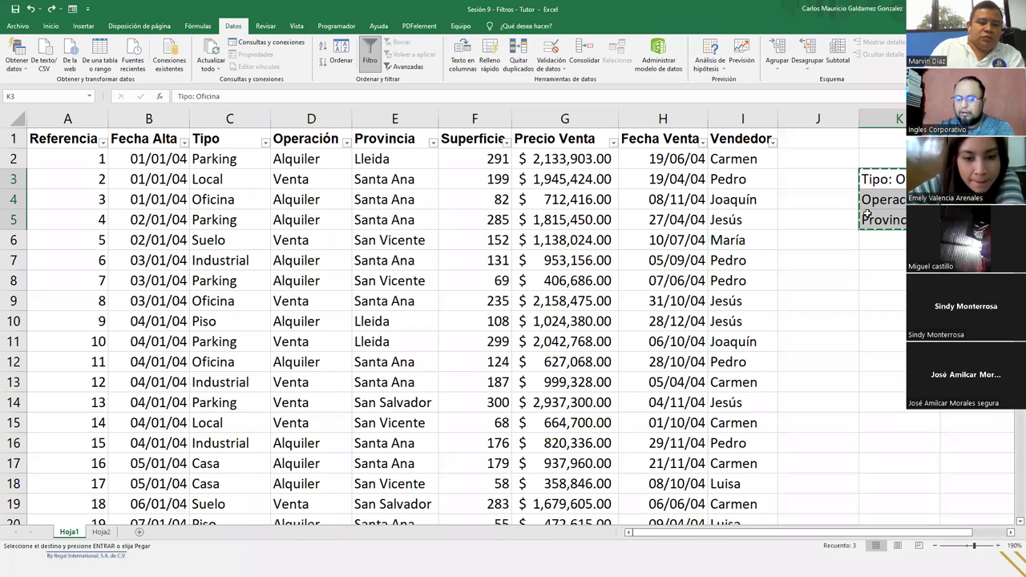
{"action": "left_click_drag", "start_coordinate": [863, 181], "coordinate": [872, 232]}
{"action": "key", "text": "Delete"}
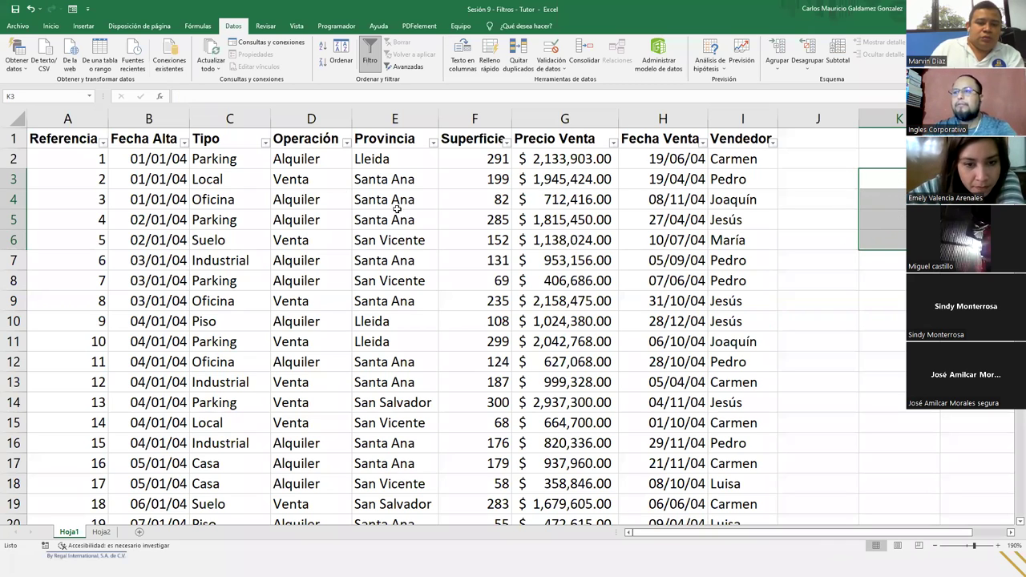
- Filter the Tipo column to show only Oficina records
{"action": "left_click", "coordinate": [265, 143]}
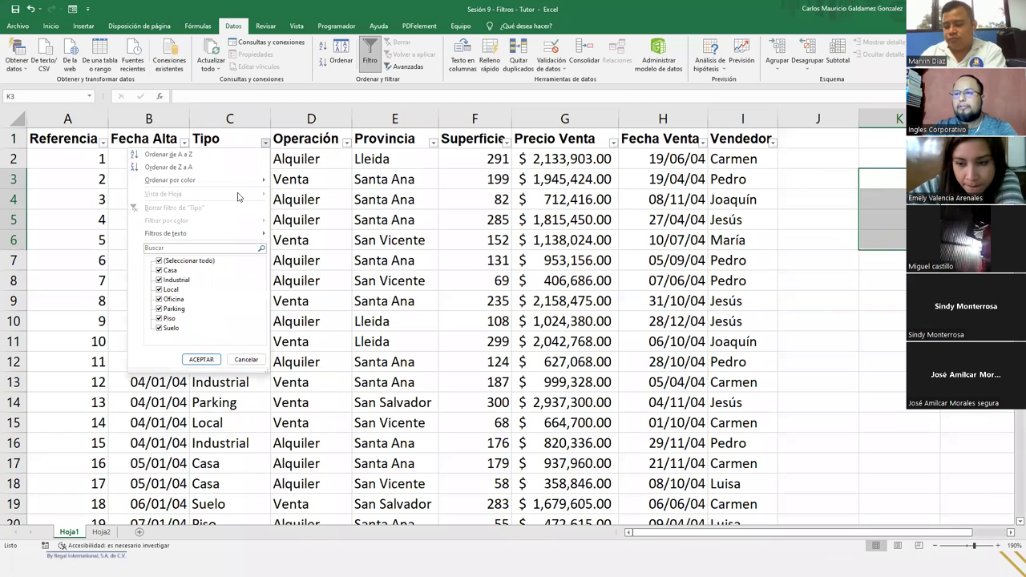
{"action": "left_click", "coordinate": [158, 261]}
{"action": "left_click", "coordinate": [159, 299]}
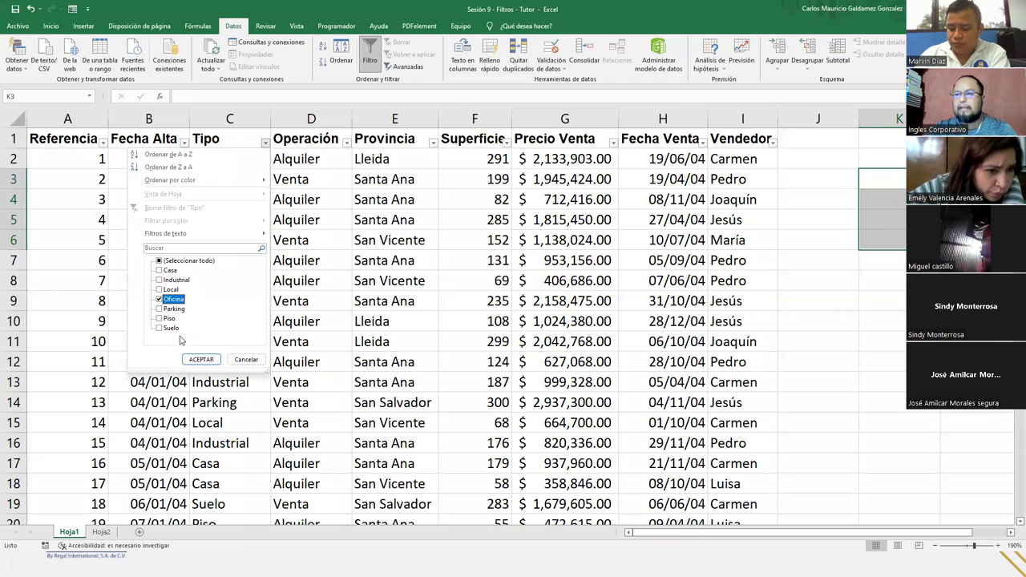
{"action": "left_click", "coordinate": [201, 359]}
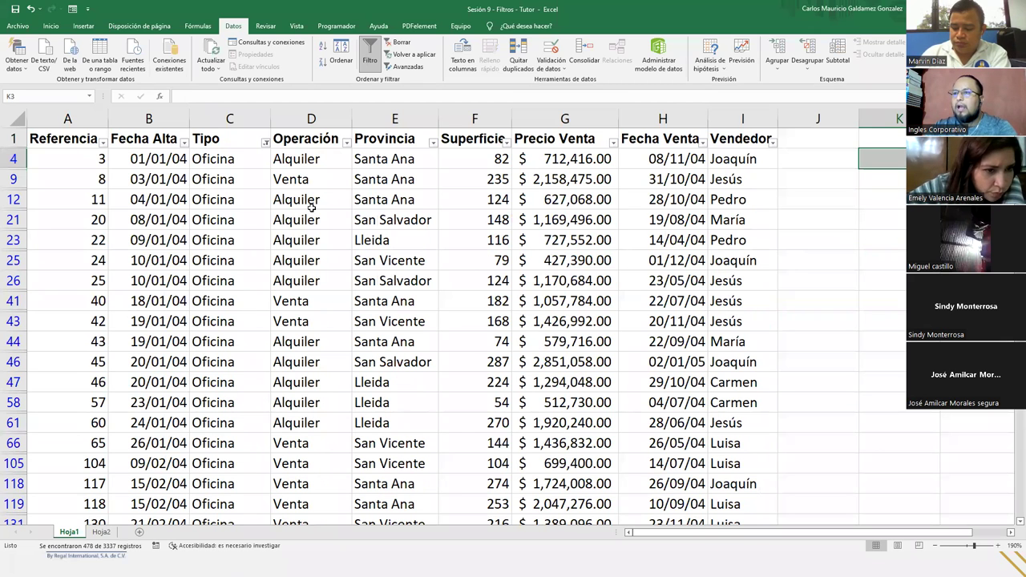
- Filter the Operación column to show only Venta records, and check the filtered rows
{"action": "left_click", "coordinate": [346, 143]}
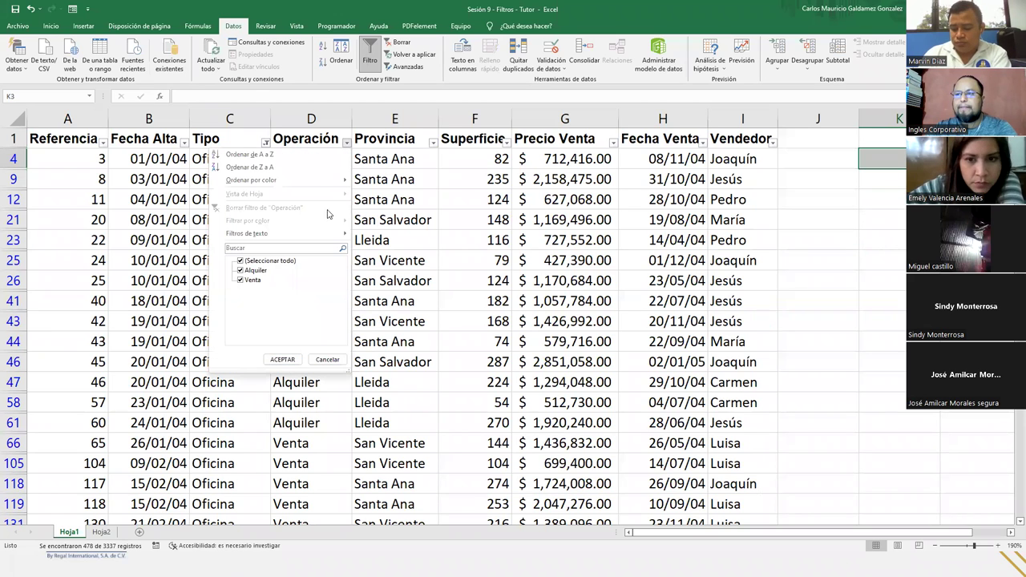
{"action": "left_click", "coordinate": [240, 271]}
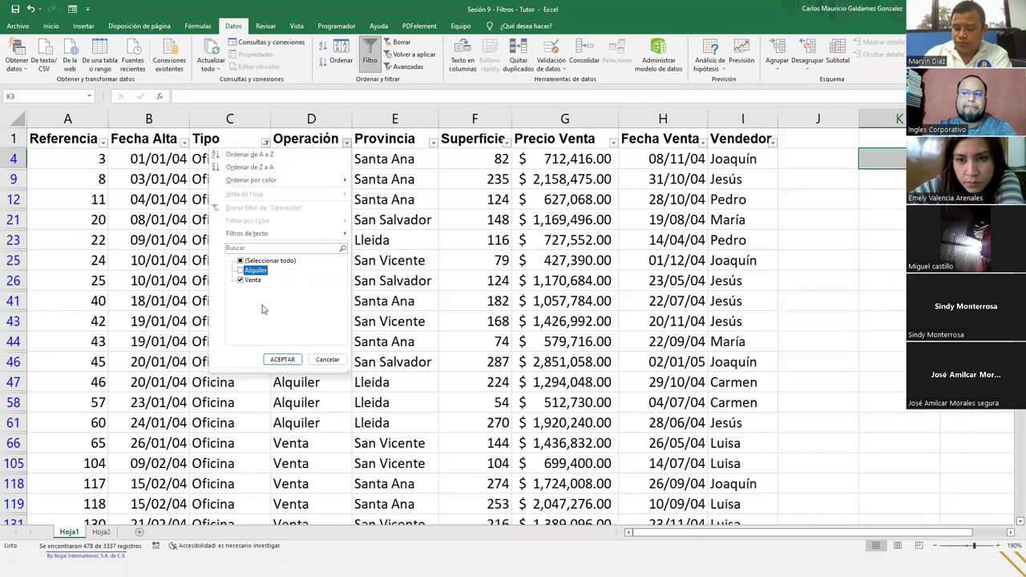
{"action": "left_click", "coordinate": [282, 359]}
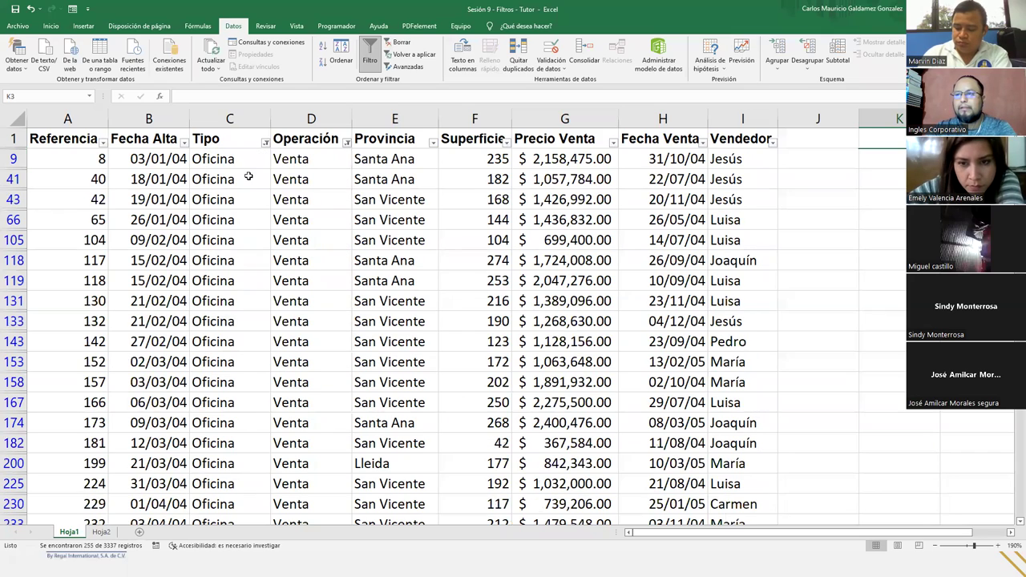
{"action": "scroll", "coordinate": [249, 178], "scroll_direction": "down", "scroll_amount": 3}
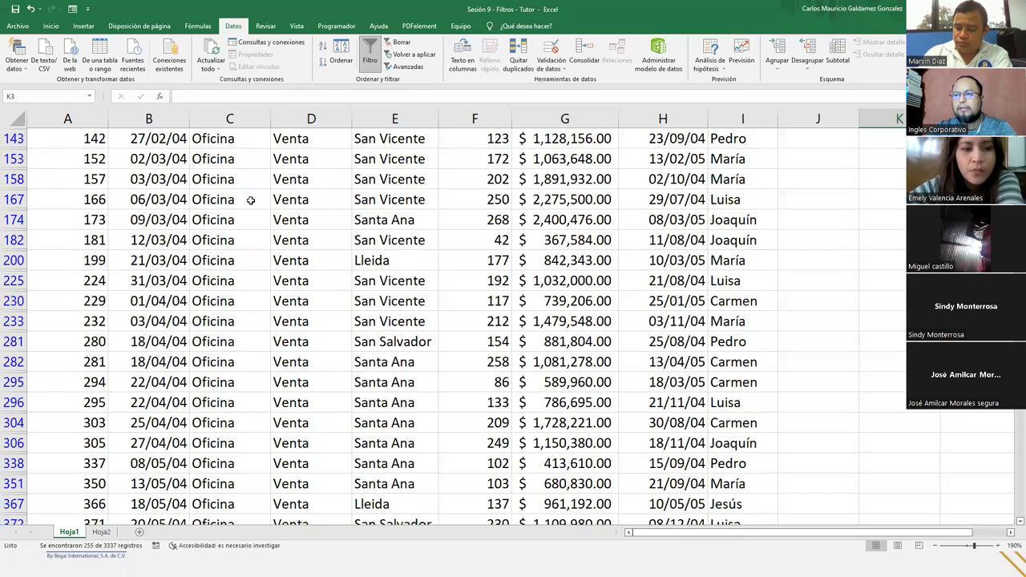
{"action": "scroll", "coordinate": [237, 170], "scroll_direction": "up", "scroll_amount": 2}
{"action": "scroll", "coordinate": [240, 193], "scroll_direction": "up", "scroll_amount": 1}
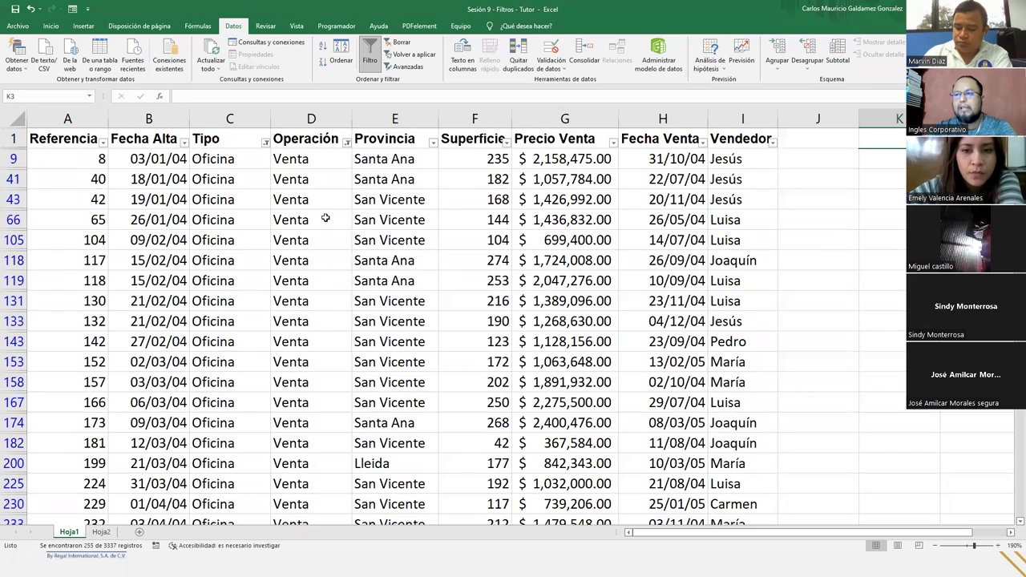
- Filter the Provincia column to show only Santa Ana, excluding Lleida, San Salvador and San Vicente
{"action": "left_click", "coordinate": [433, 143]}
{"action": "left_click", "coordinate": [327, 289]}
{"action": "left_click", "coordinate": [328, 270]}
{"action": "left_click", "coordinate": [327, 280]}
{"action": "left_click", "coordinate": [369, 359]}
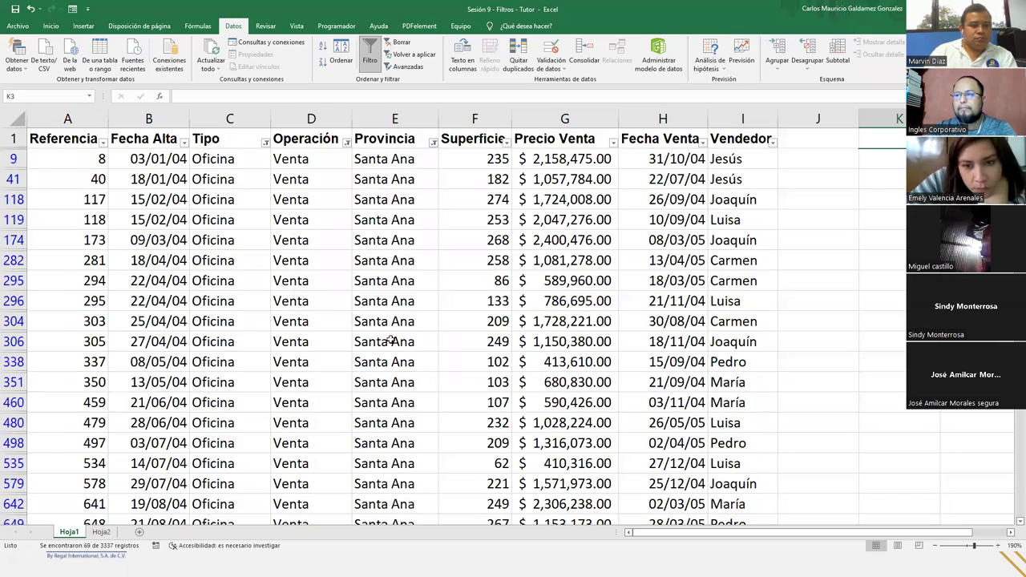
- Review the rows left by the three filters, and select the Operación entries to count the matching records
{"action": "scroll", "coordinate": [401, 341], "scroll_direction": "down", "scroll_amount": 3}
{"action": "scroll", "coordinate": [403, 342], "scroll_direction": "down", "scroll_amount": 10}
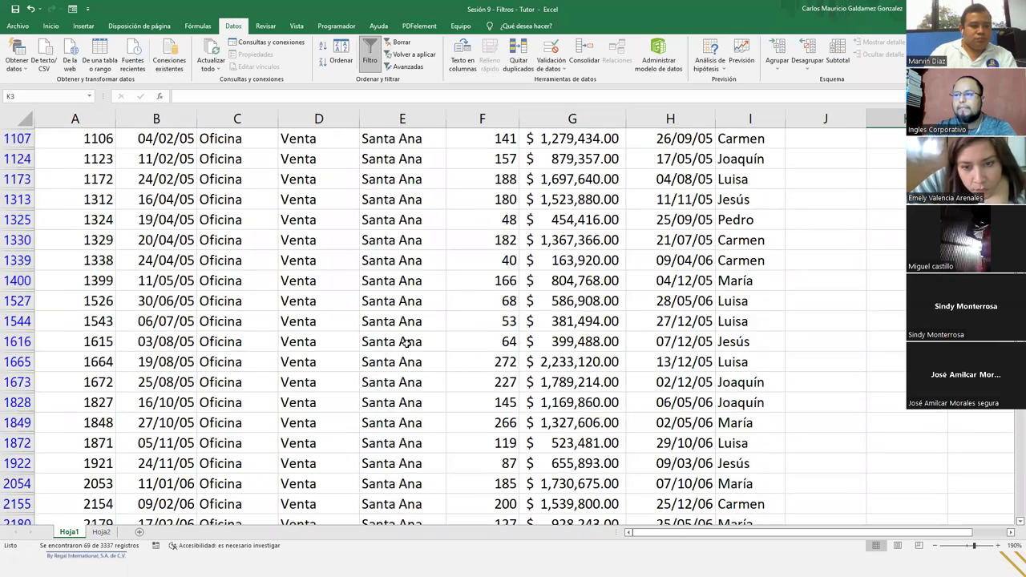
{"action": "scroll", "coordinate": [399, 361], "scroll_direction": "down", "scroll_amount": 6}
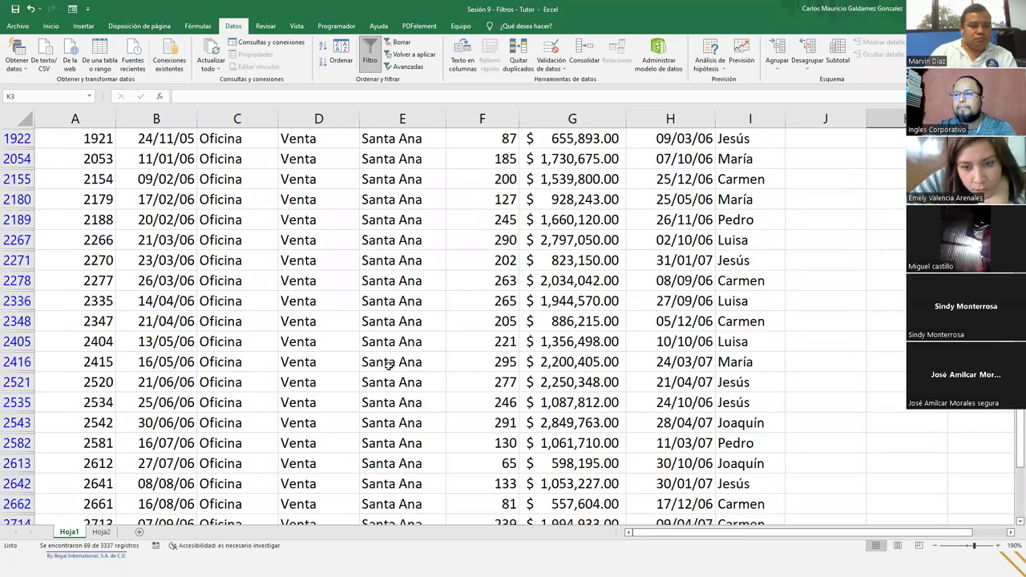
{"action": "left_click", "coordinate": [321, 499]}
{"action": "key", "text": "ctrl+shift+Up"}
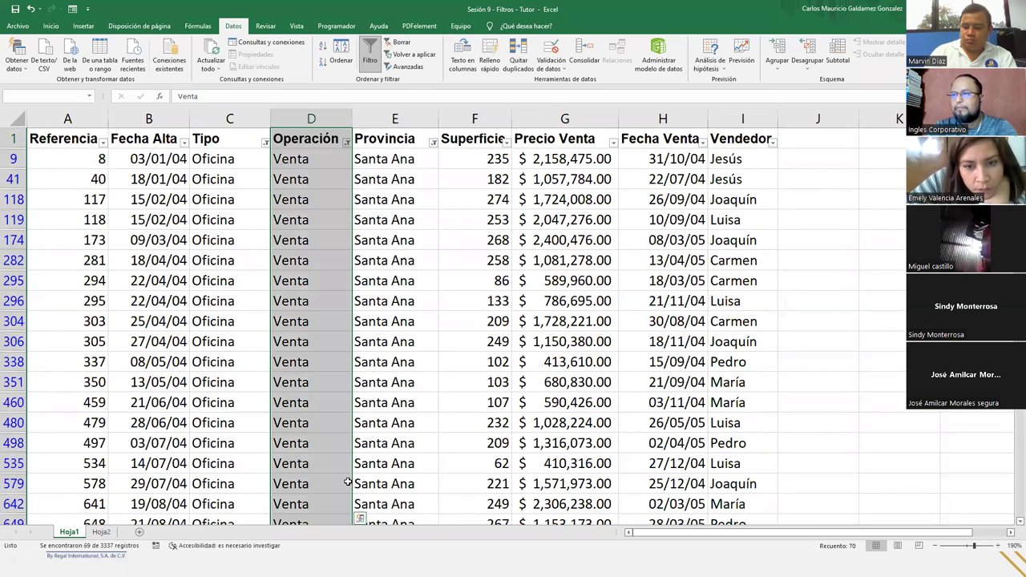
{"action": "key", "text": "ctrl+shift+Down"}
{"action": "key", "text": "ctrl+shift+Up"}
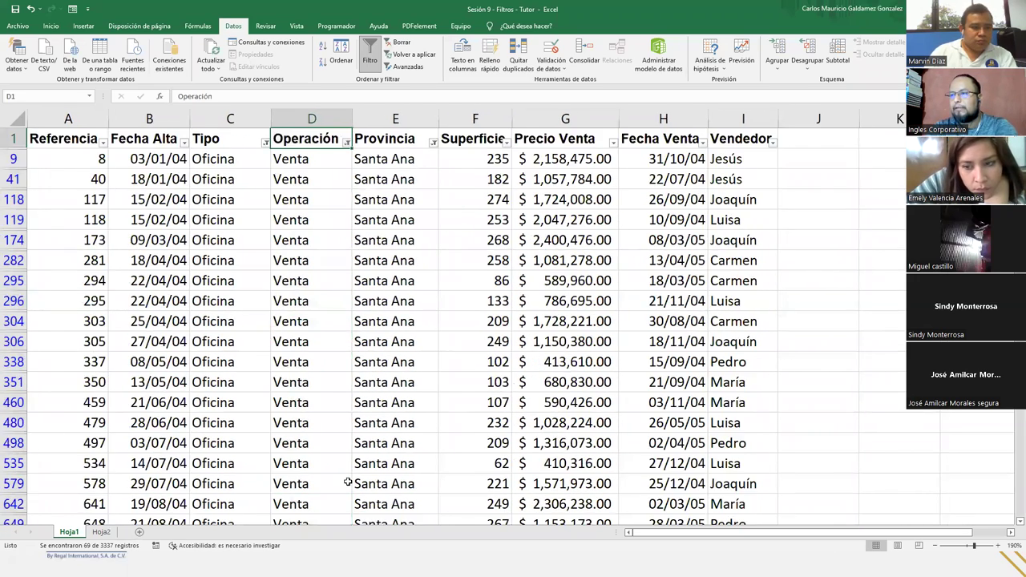
{"action": "key", "text": "ctrl+BackSpace"}
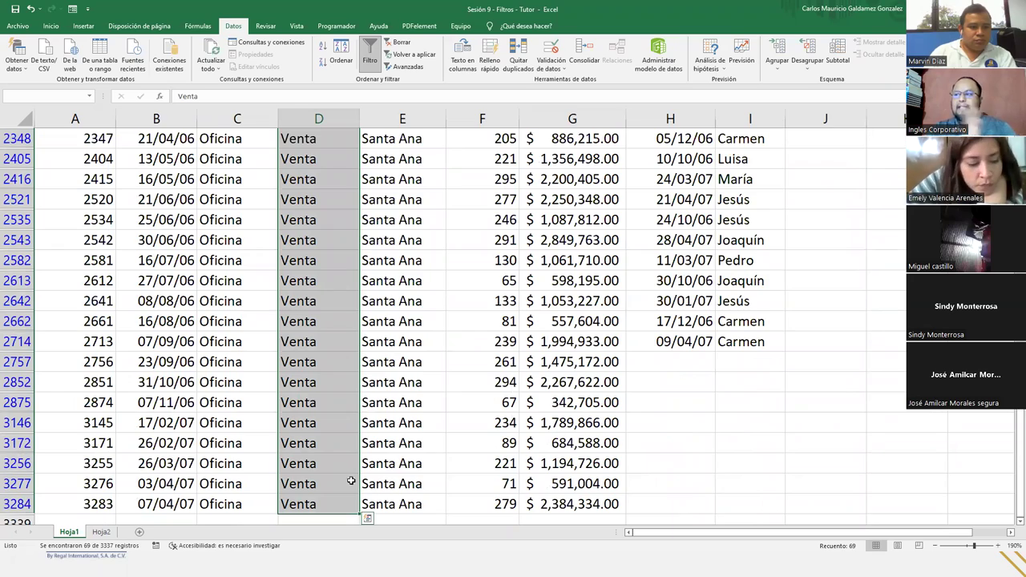
{"action": "scroll", "coordinate": [437, 354], "scroll_direction": "up", "scroll_amount": 3}
{"action": "scroll", "coordinate": [437, 353], "scroll_direction": "up", "scroll_amount": 4}
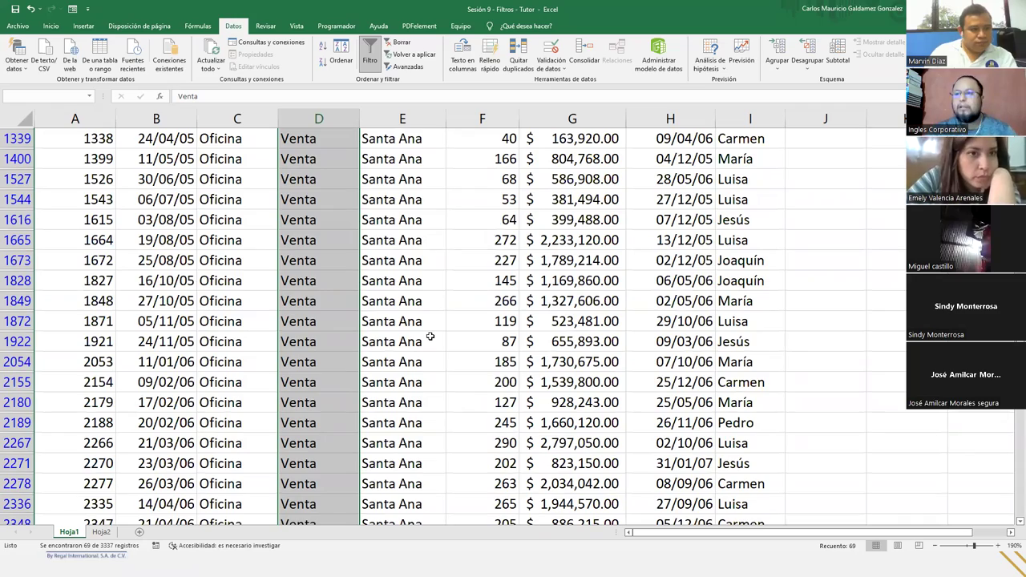
{"action": "scroll", "coordinate": [350, 372], "scroll_direction": "up", "scroll_amount": 4}
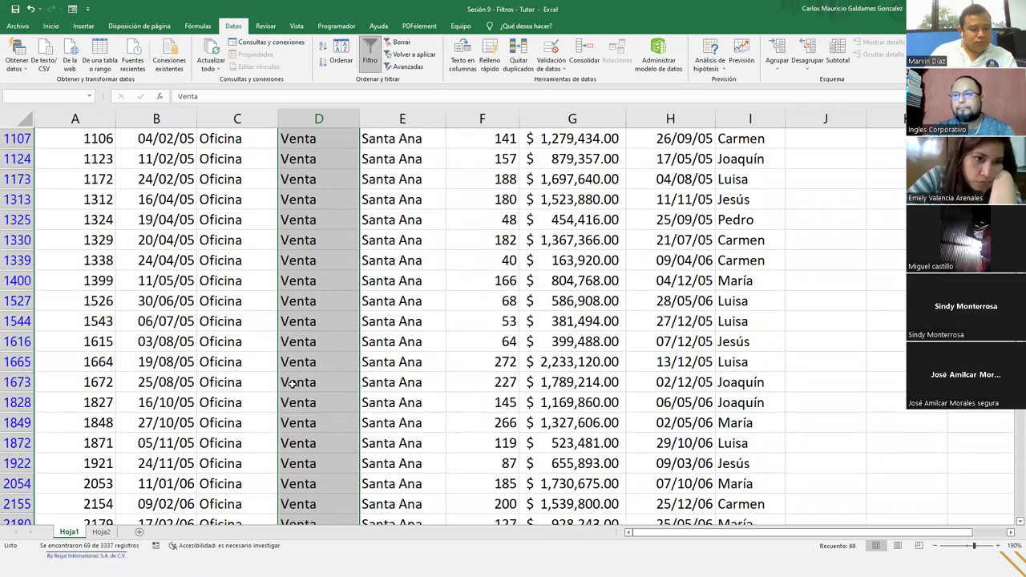
{"action": "scroll", "coordinate": [292, 384], "scroll_direction": "up", "scroll_amount": 6}
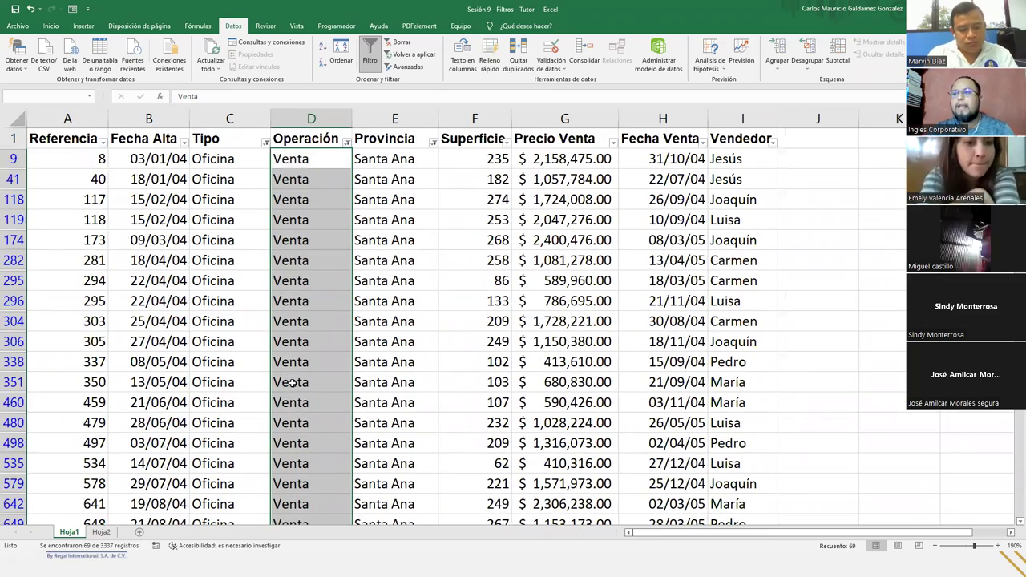
{"action": "left_click", "coordinate": [277, 314]}
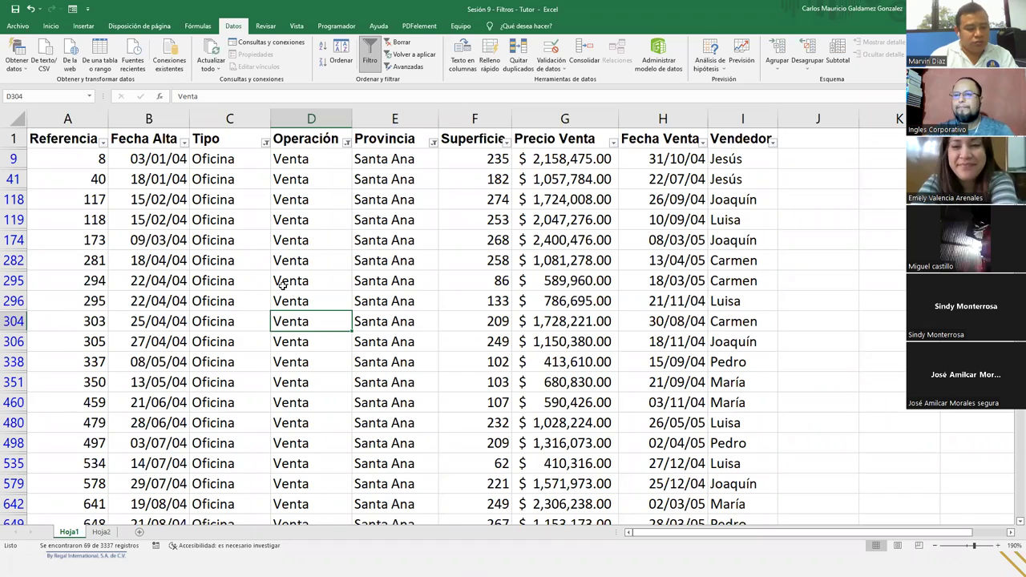
{"action": "left_click", "coordinate": [857, 275]}
{"action": "left_click", "coordinate": [882, 277]}
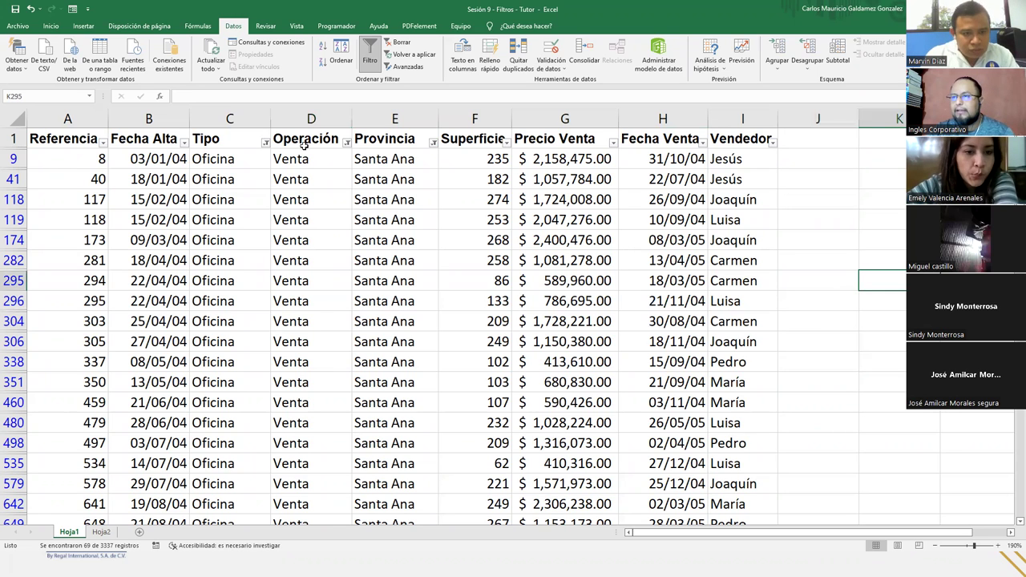
- Count the filtered records by selecting the Tipo entries from cell C9 to the last row, and review the rows
{"action": "left_click", "coordinate": [239, 155]}
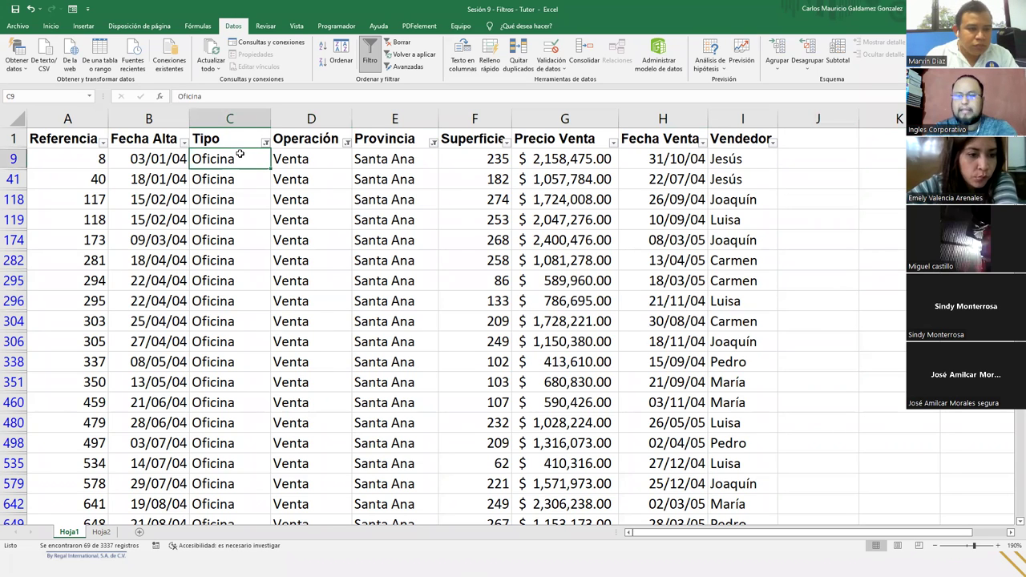
{"action": "key", "text": "ctrl+shift+Down"}
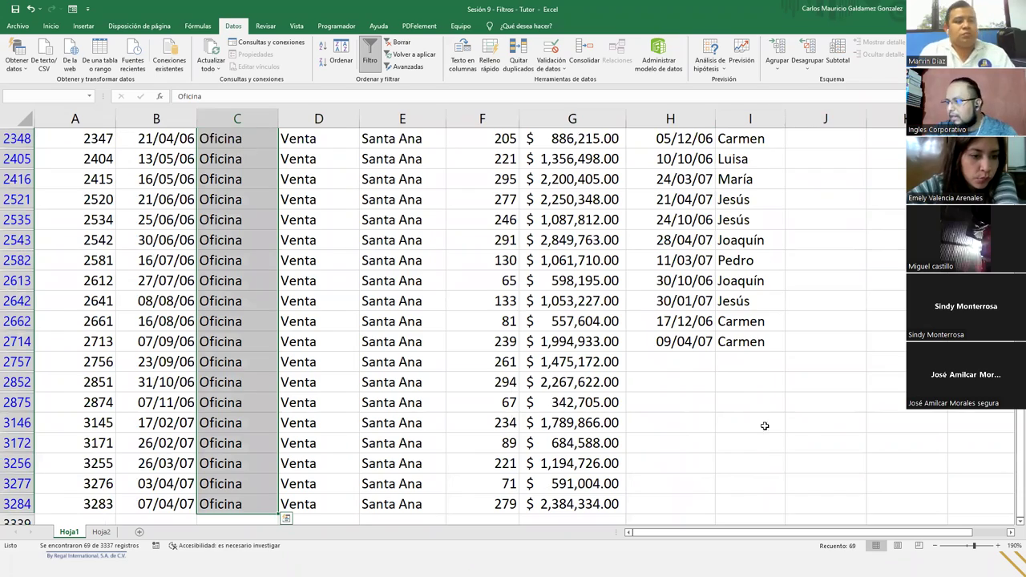
{"action": "scroll", "coordinate": [376, 396], "scroll_direction": "up", "scroll_amount": 1}
{"action": "scroll", "coordinate": [377, 396], "scroll_direction": "up", "scroll_amount": 12}
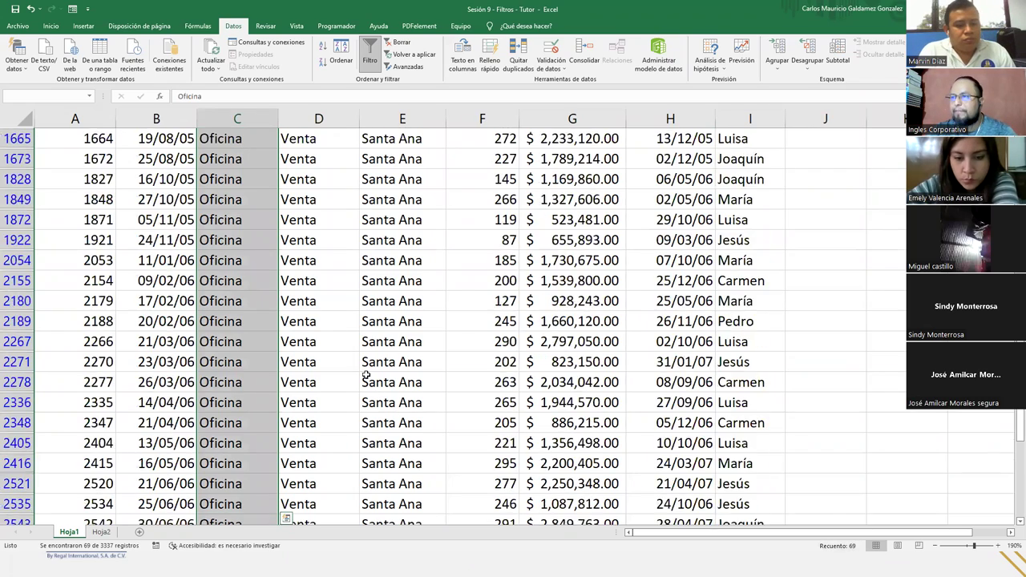
{"action": "scroll", "coordinate": [295, 212], "scroll_direction": "up", "scroll_amount": 5}
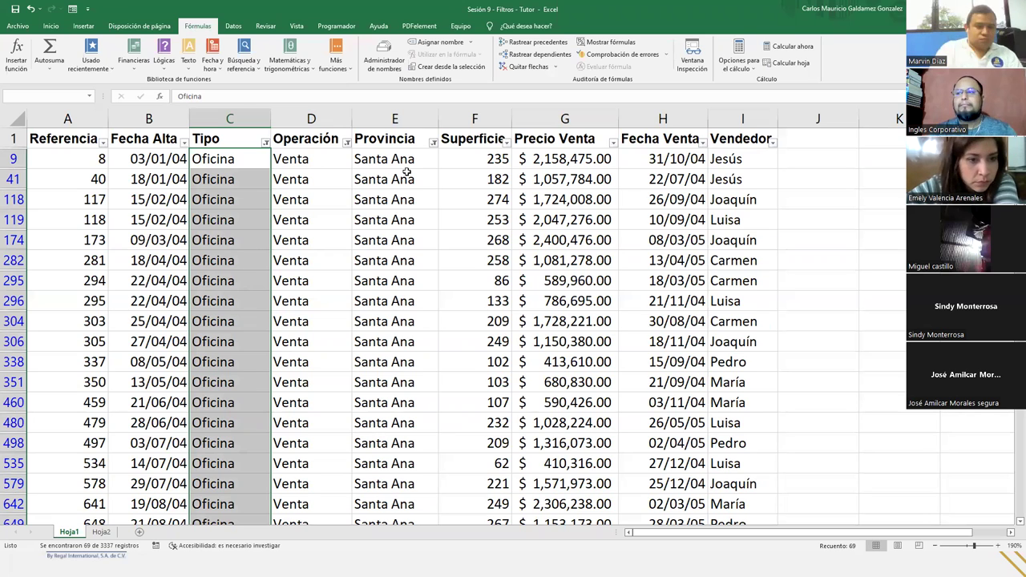
{"action": "left_click", "coordinate": [230, 161]}
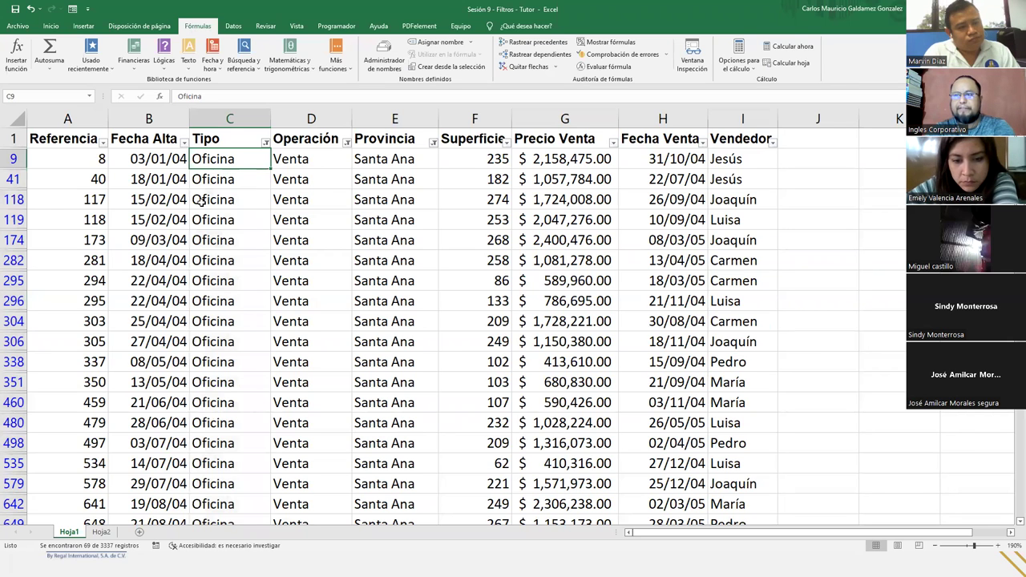
{"action": "key", "text": "ctrl+shift+Down"}
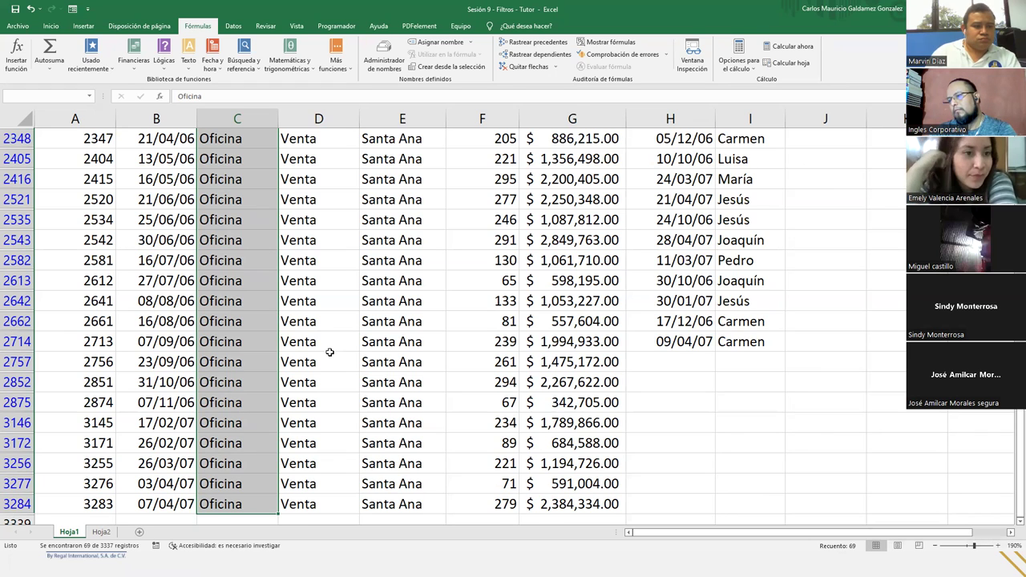
{"action": "scroll", "coordinate": [331, 352], "scroll_direction": "down", "scroll_amount": 1}
{"action": "scroll", "coordinate": [330, 352], "scroll_direction": "up", "scroll_amount": 9}
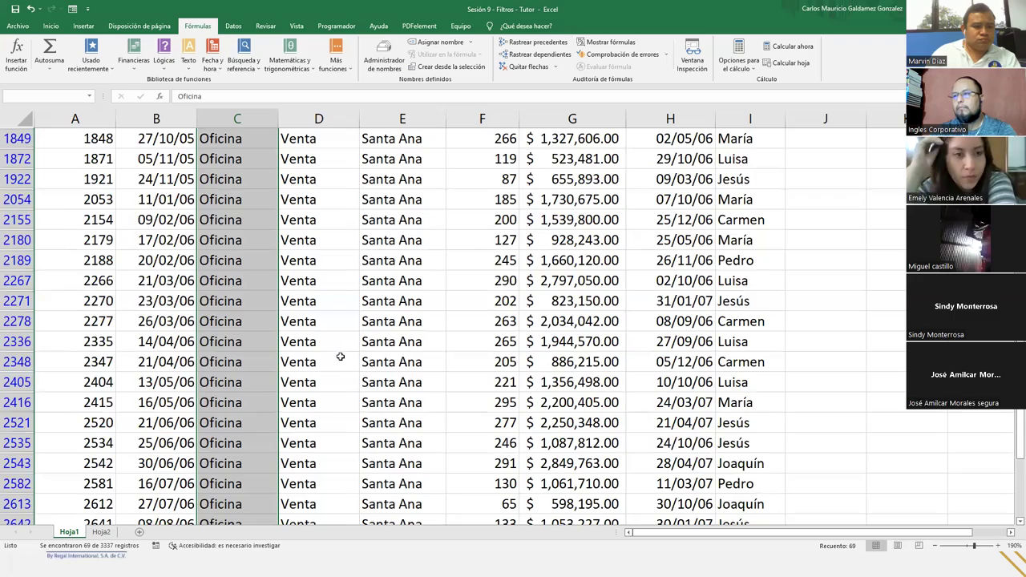
- Recount the filtered records by reselecting the Tipo entries from C9 downward, and go back through the rows to the header
{"action": "scroll", "coordinate": [340, 360], "scroll_direction": "up", "scroll_amount": 11}
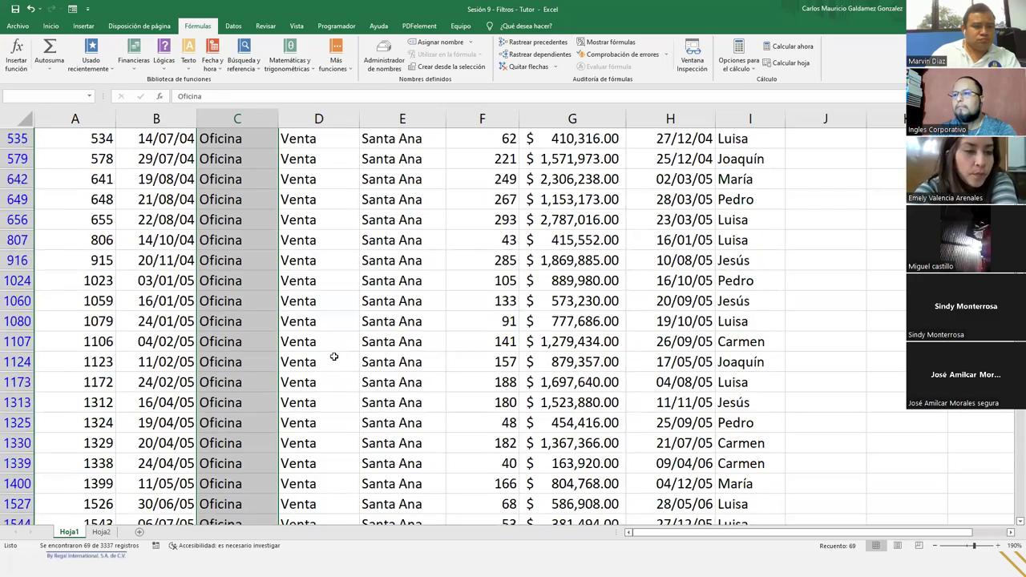
{"action": "scroll", "coordinate": [333, 356], "scroll_direction": "up", "scroll_amount": 2}
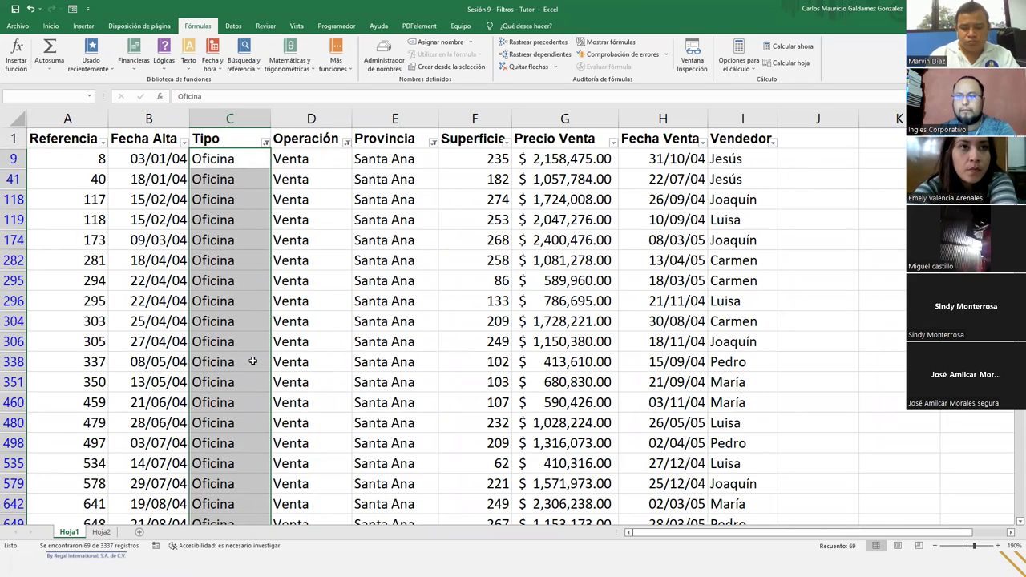
{"action": "left_click", "coordinate": [245, 161]}
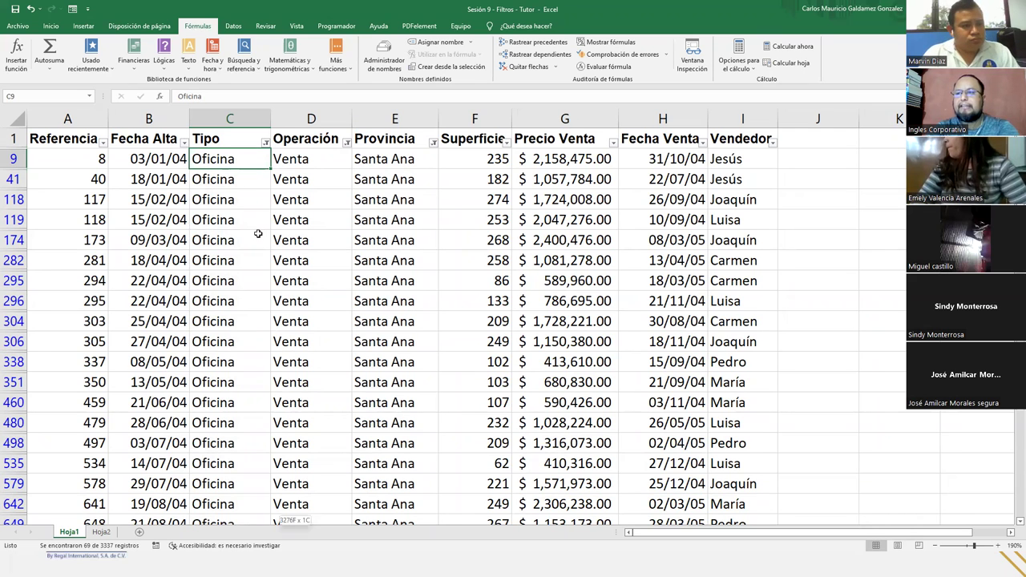
{"action": "key", "text": "ctrl+shift+Down"}
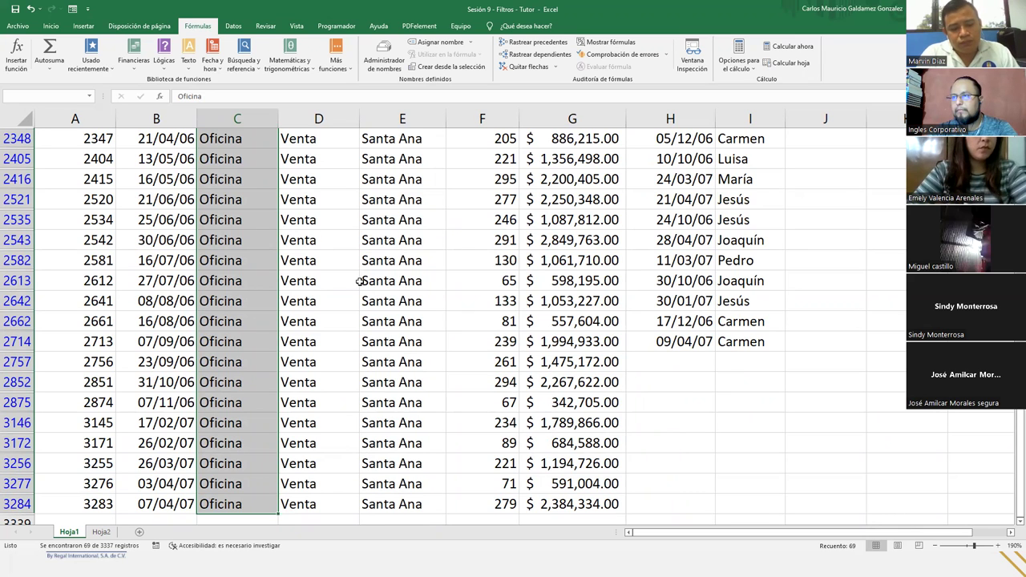
{"action": "scroll", "coordinate": [292, 48], "scroll_direction": "up", "scroll_amount": 3}
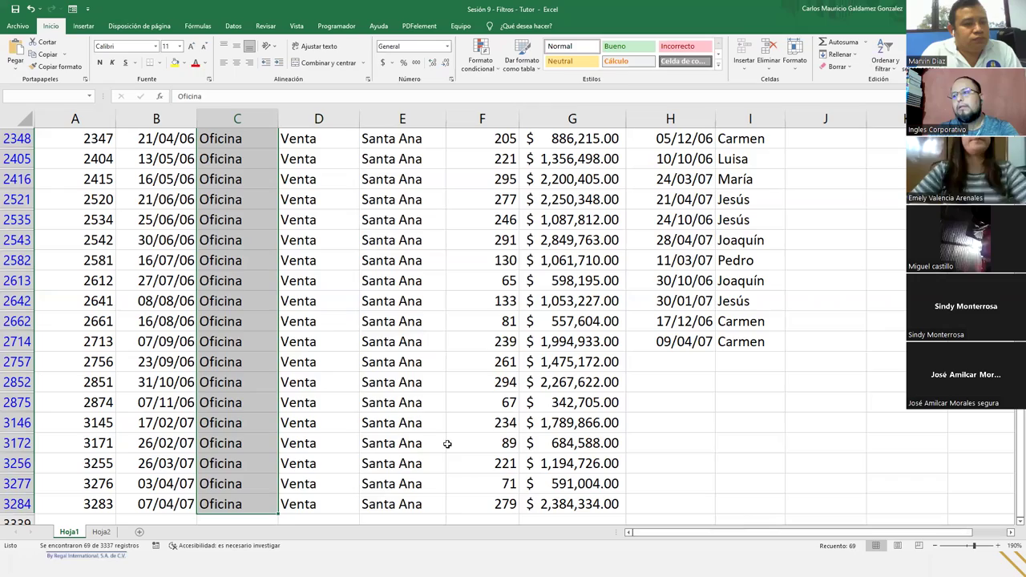
{"action": "left_click", "coordinate": [406, 426]}
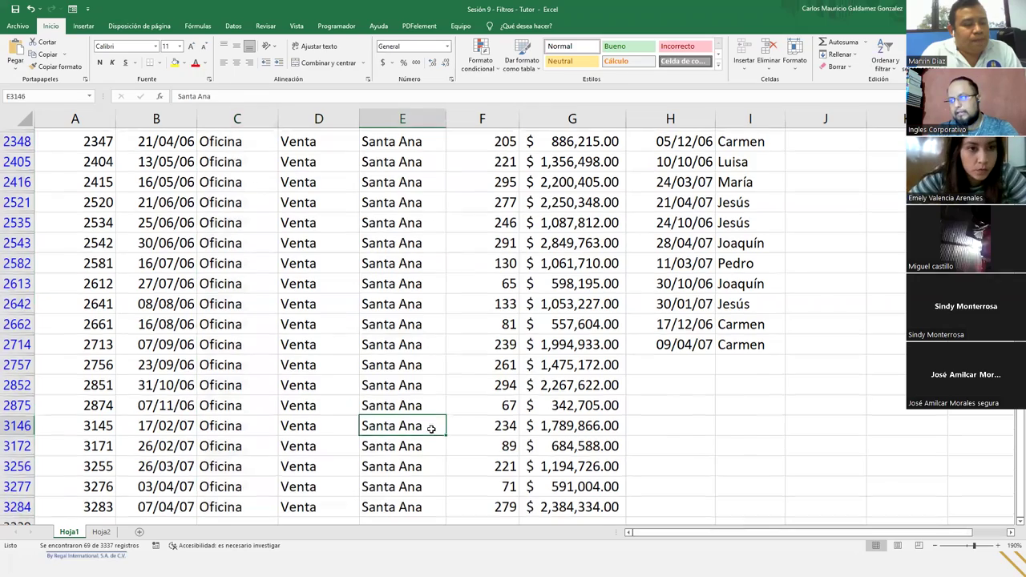
{"action": "scroll", "coordinate": [409, 433], "scroll_direction": "up", "scroll_amount": 6}
{"action": "scroll", "coordinate": [412, 437], "scroll_direction": "up", "scroll_amount": 11}
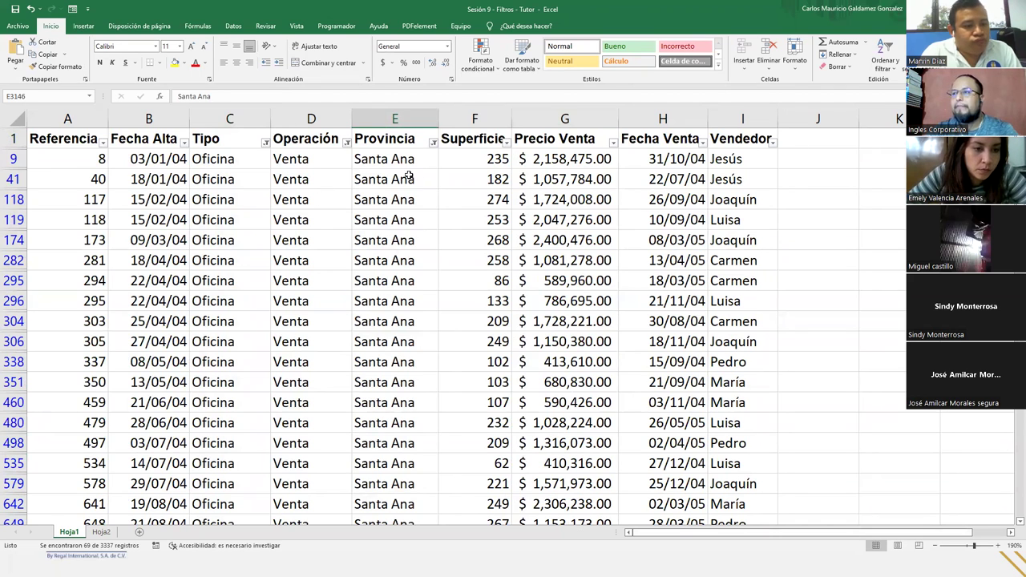
- Clear all active filters from the property table so every record is shown
{"action": "left_click", "coordinate": [204, 144]}
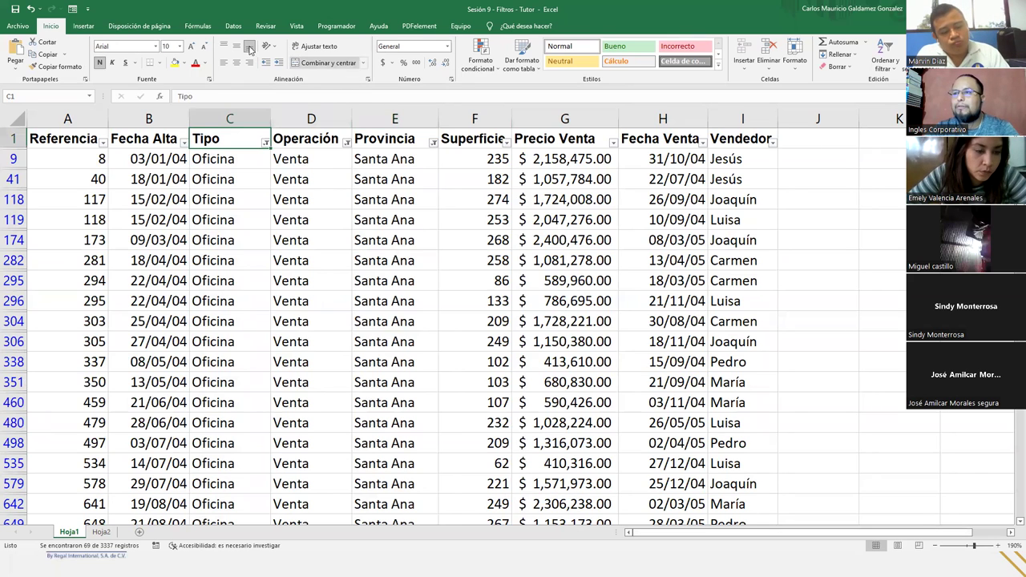
{"action": "left_click", "coordinate": [232, 26]}
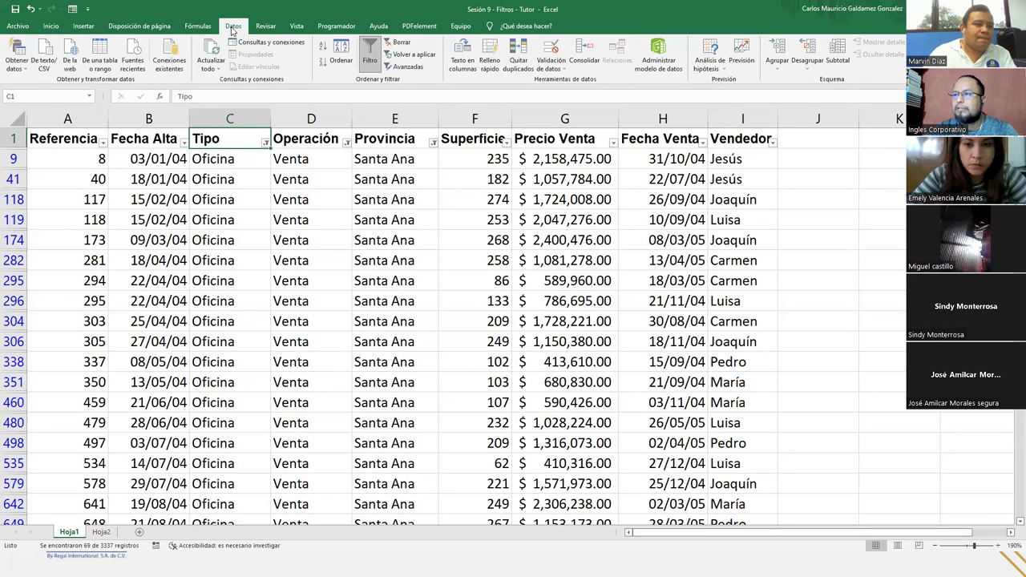
{"action": "left_click", "coordinate": [403, 43]}
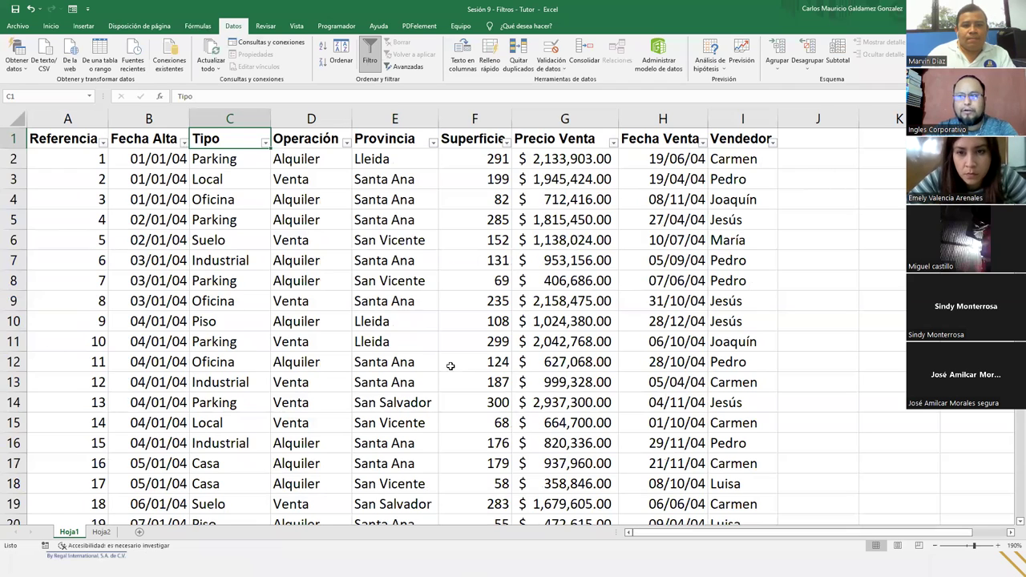
- Count all unfiltered records by selecting the Tipo entries from C2 to the last row, and return to the header
{"action": "left_click", "coordinate": [199, 166]}
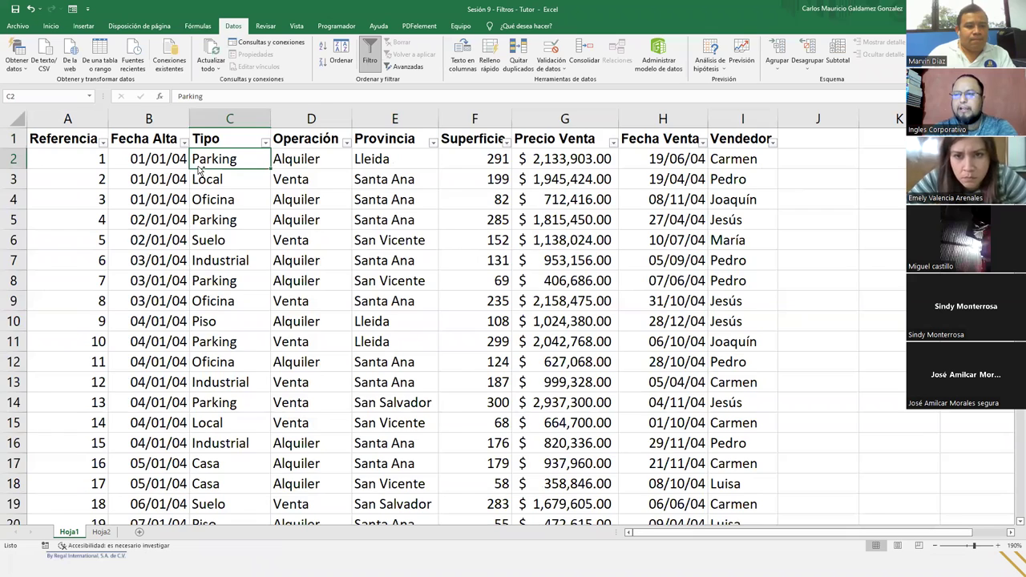
{"action": "key", "text": "ctrl+shift+Down"}
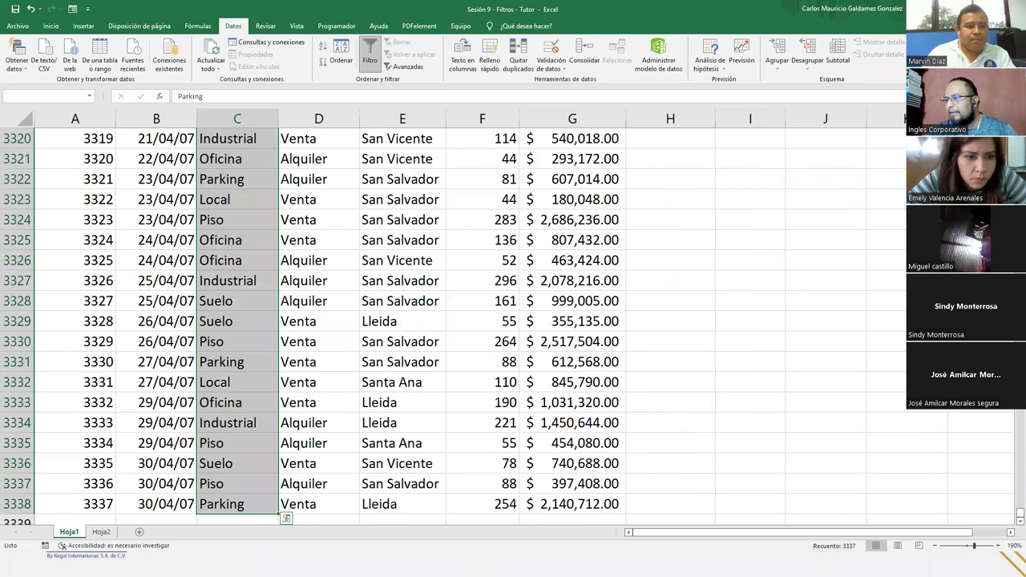
{"action": "key", "text": "ctrl+Up"}
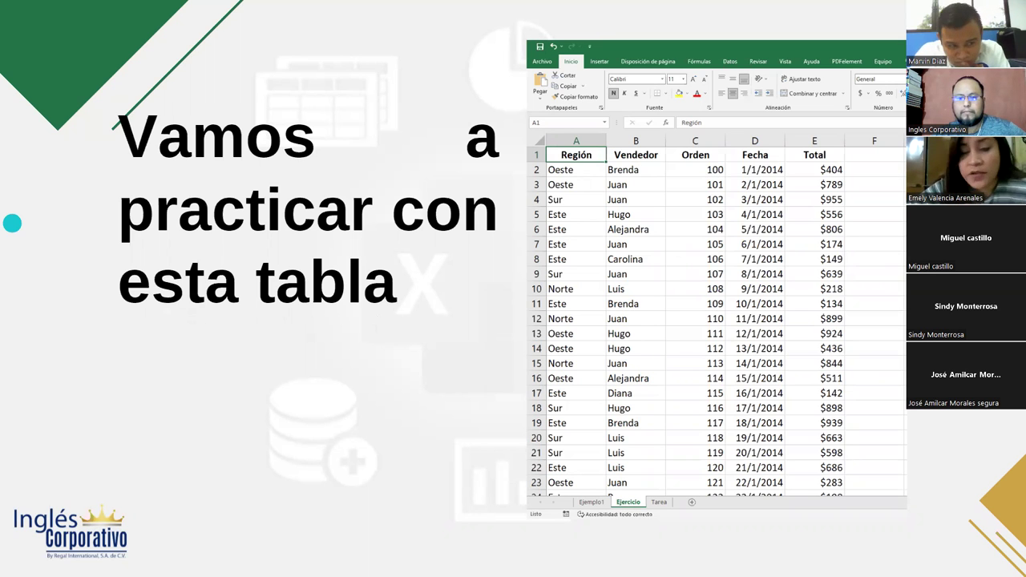
- Switch from the slide back to the Excel workbook and turn on filtering for the property table's header row
{"action": "key", "text": "alt+Tab"}
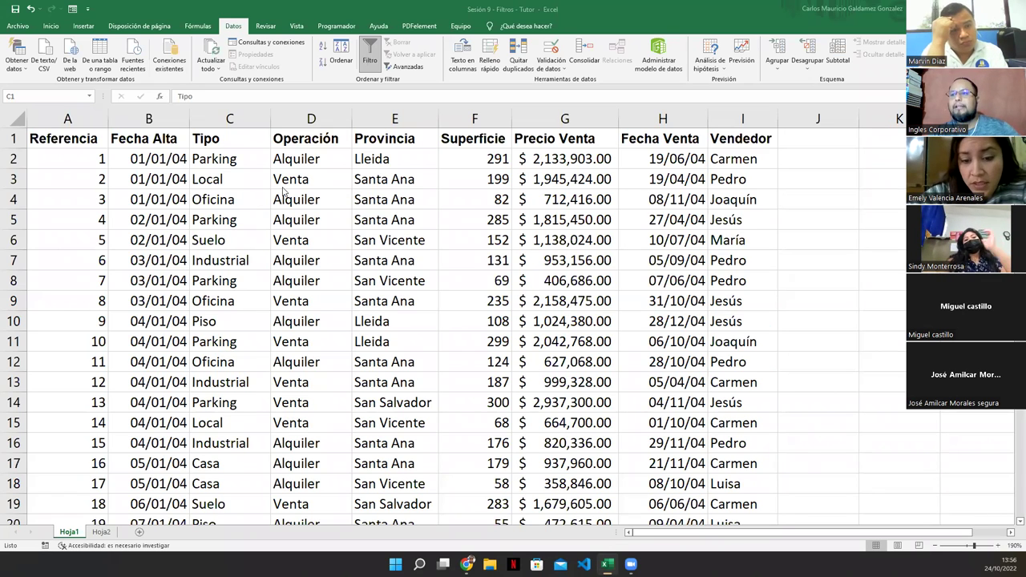
{"action": "left_click", "coordinate": [367, 61]}
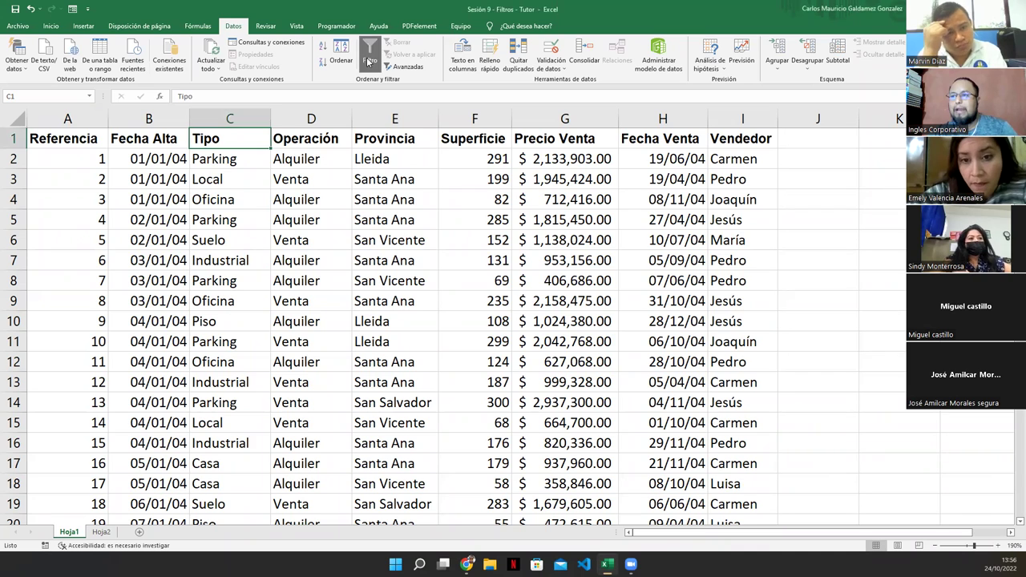
{"action": "left_click", "coordinate": [369, 64]}
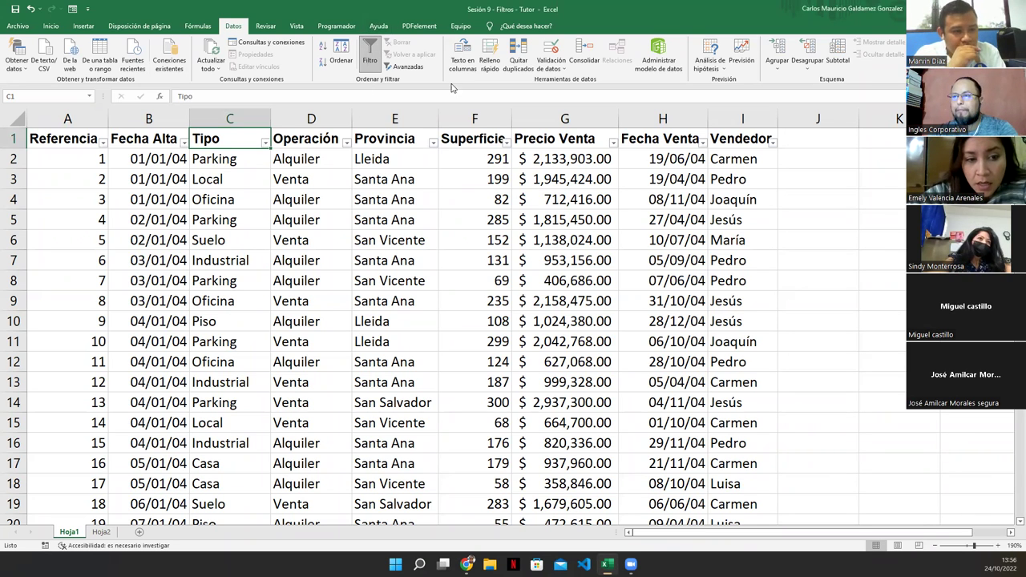
- Filter the Operación column to show only Venta records by excluding Alquiler
{"action": "left_click", "coordinate": [346, 145]}
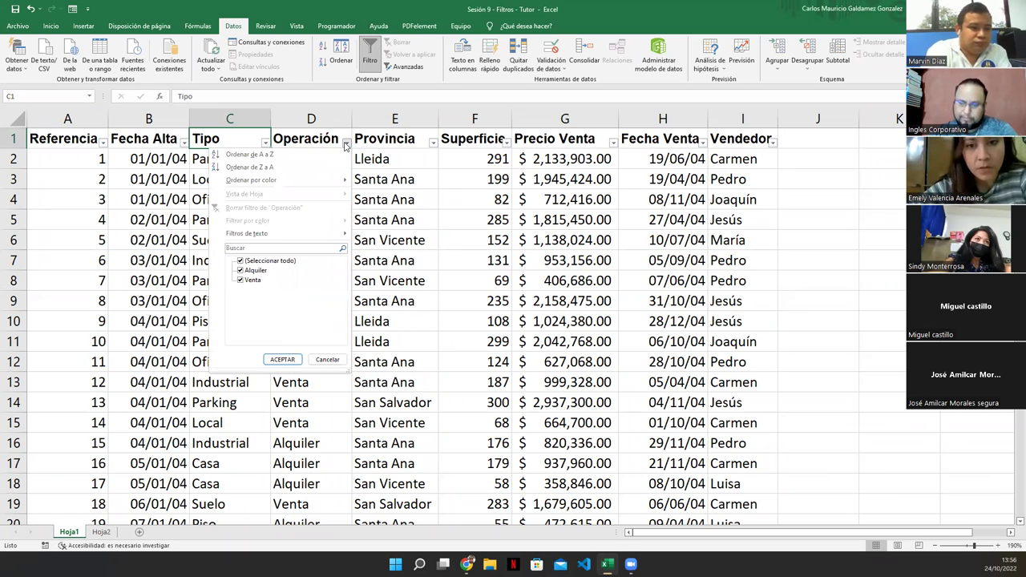
{"action": "left_click", "coordinate": [241, 272]}
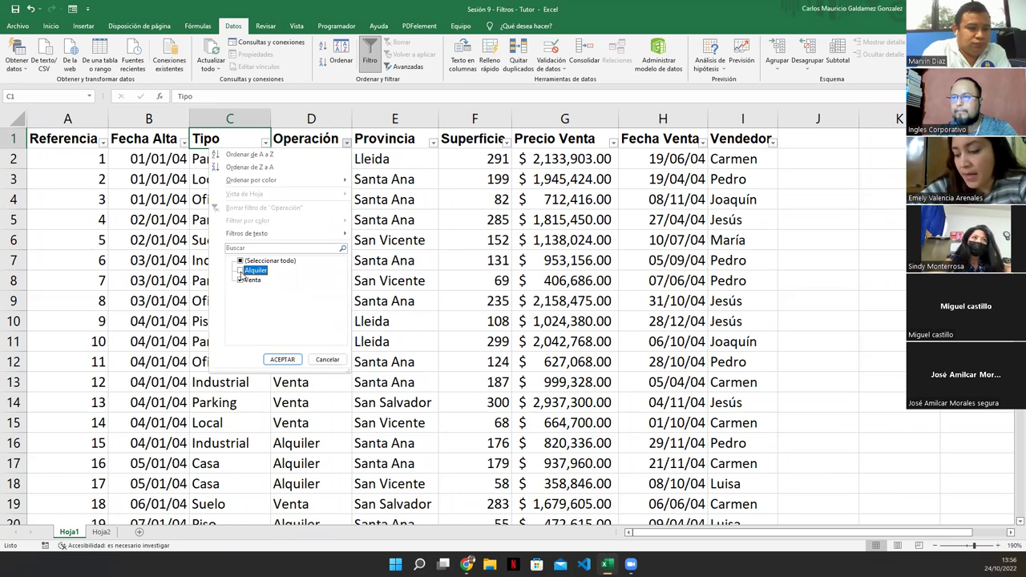
{"action": "left_click", "coordinate": [281, 362]}
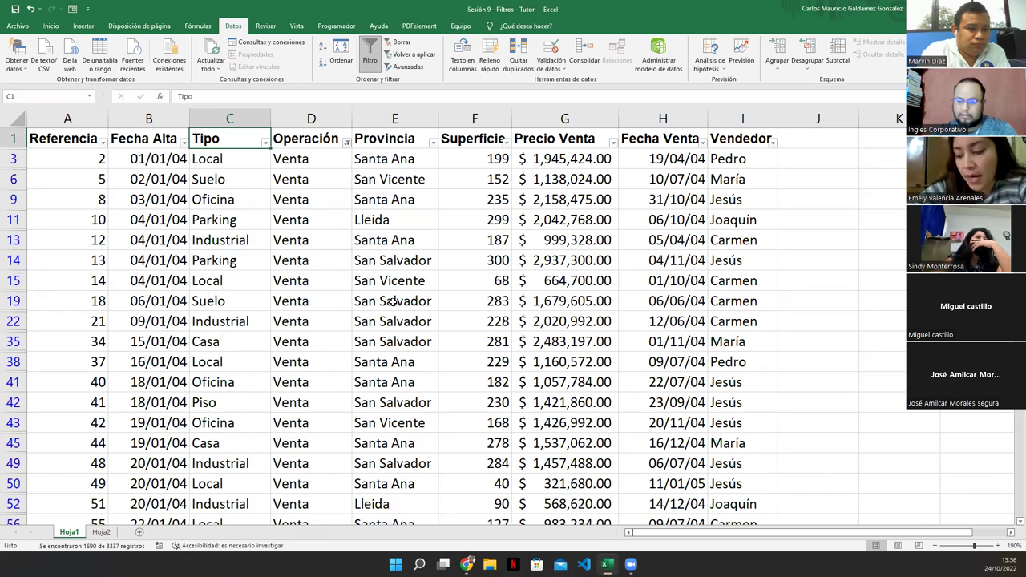
- Filter the Vendedor column to show only the first salesperson in the list
{"action": "left_click", "coordinate": [772, 143]}
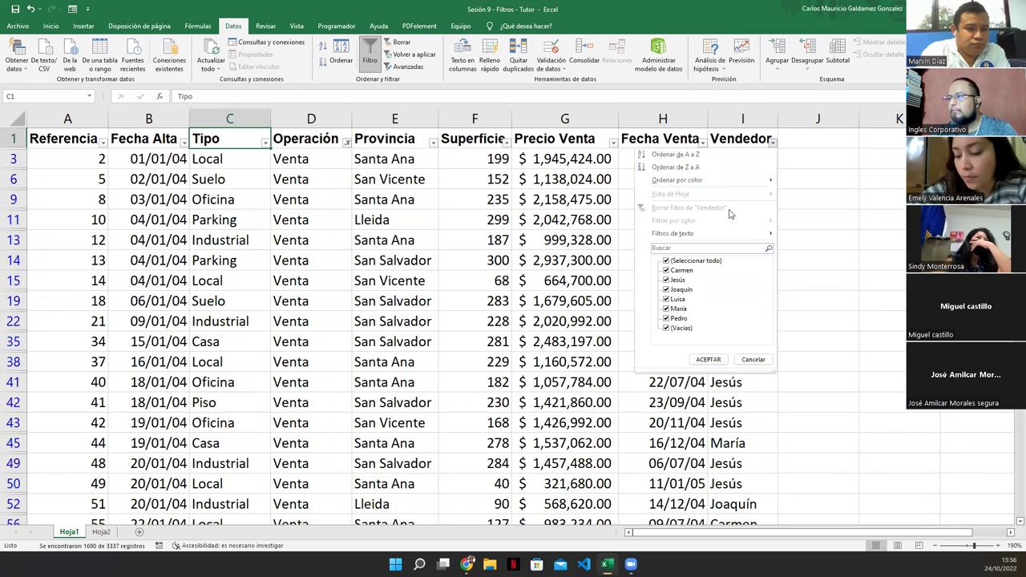
{"action": "left_click", "coordinate": [667, 261]}
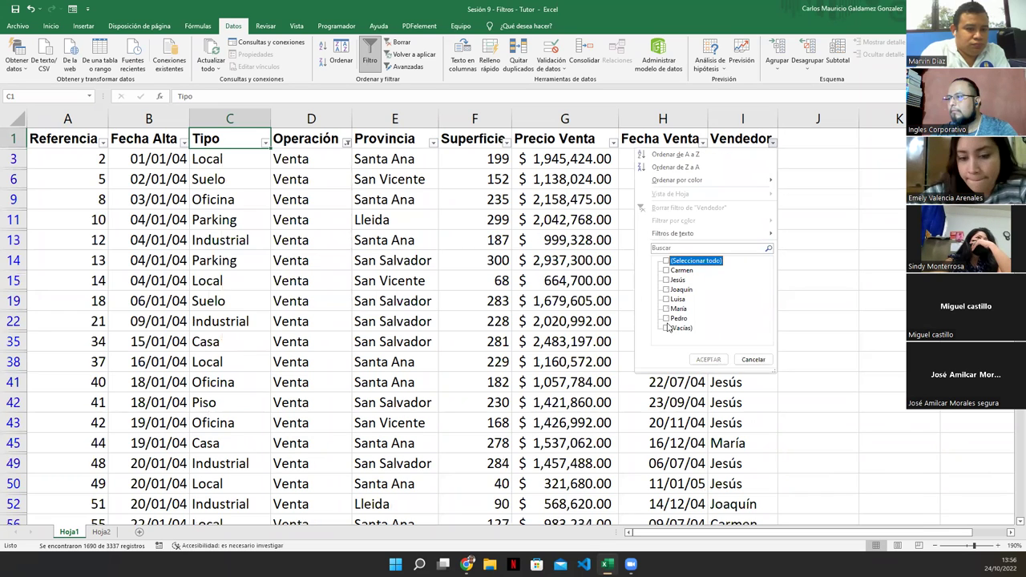
{"action": "left_click", "coordinate": [666, 271]}
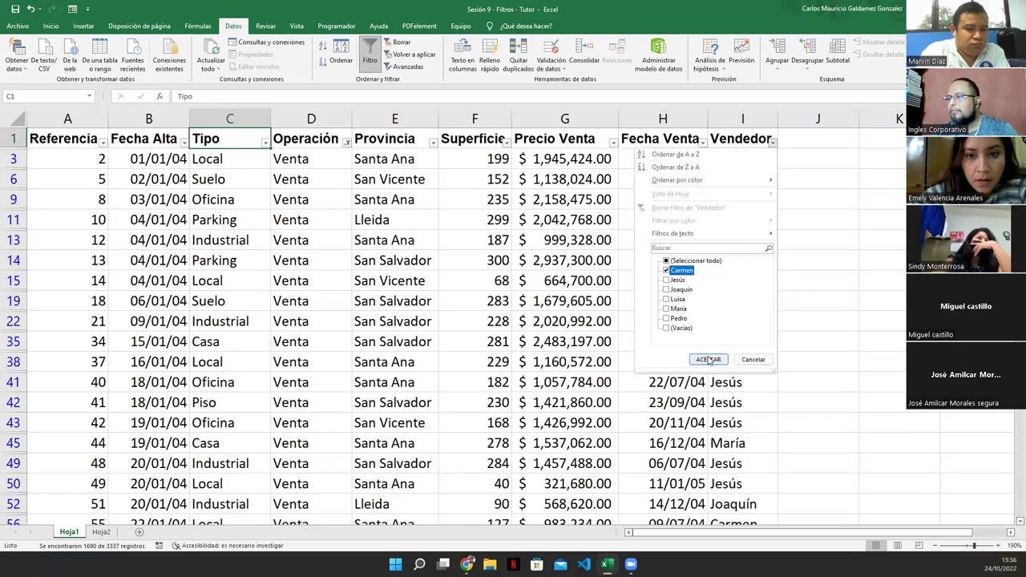
{"action": "left_click", "coordinate": [708, 360]}
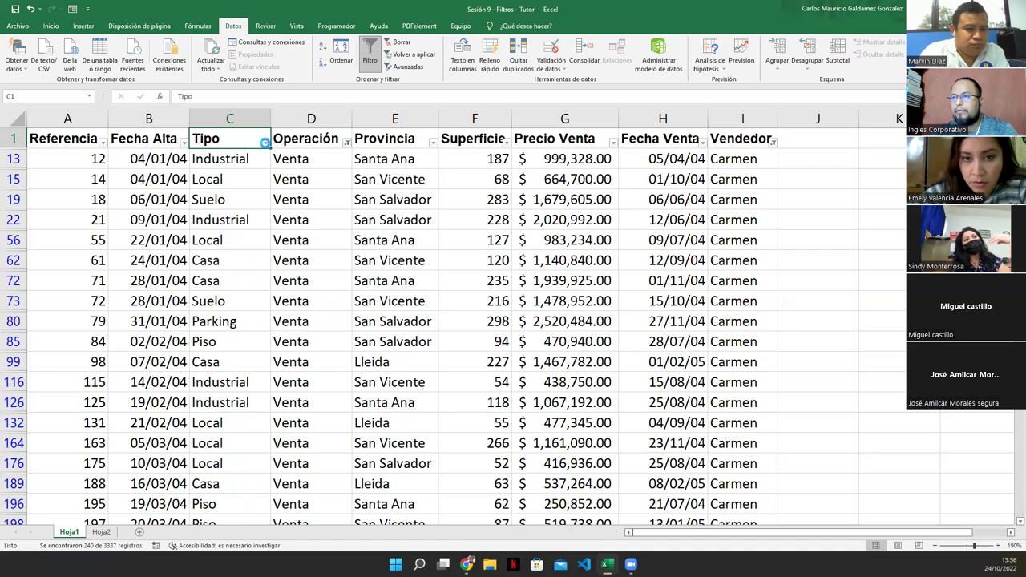
- Filter the Tipo column to show only Parking records
{"action": "left_click", "coordinate": [265, 143]}
{"action": "left_click", "coordinate": [159, 260]}
{"action": "left_click", "coordinate": [159, 308]}
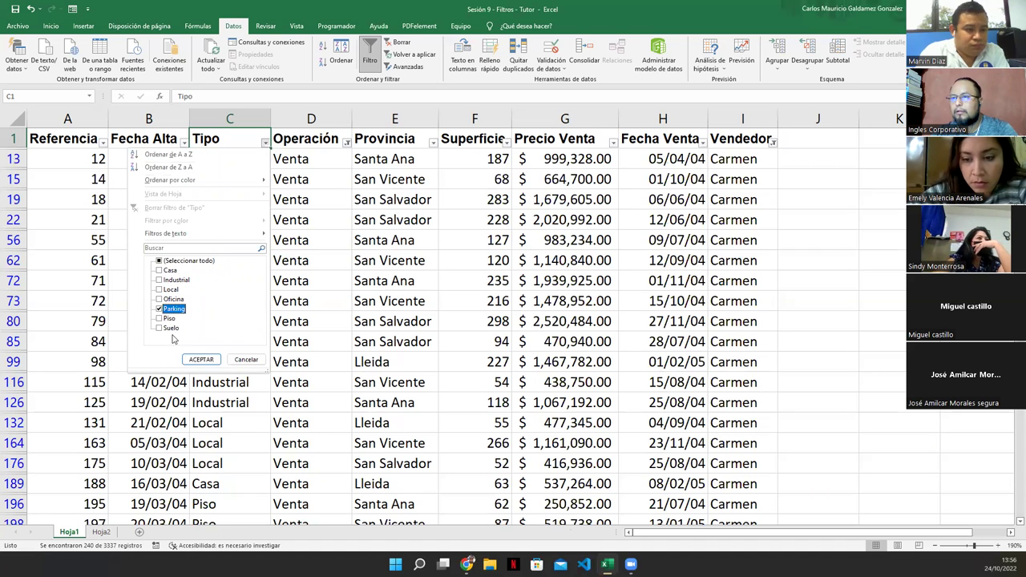
{"action": "left_click", "coordinate": [201, 359]}
- Count the Parking sales by selecting the Tipo entries from C80 to the last row, and return to the top
{"action": "left_click", "coordinate": [241, 162]}
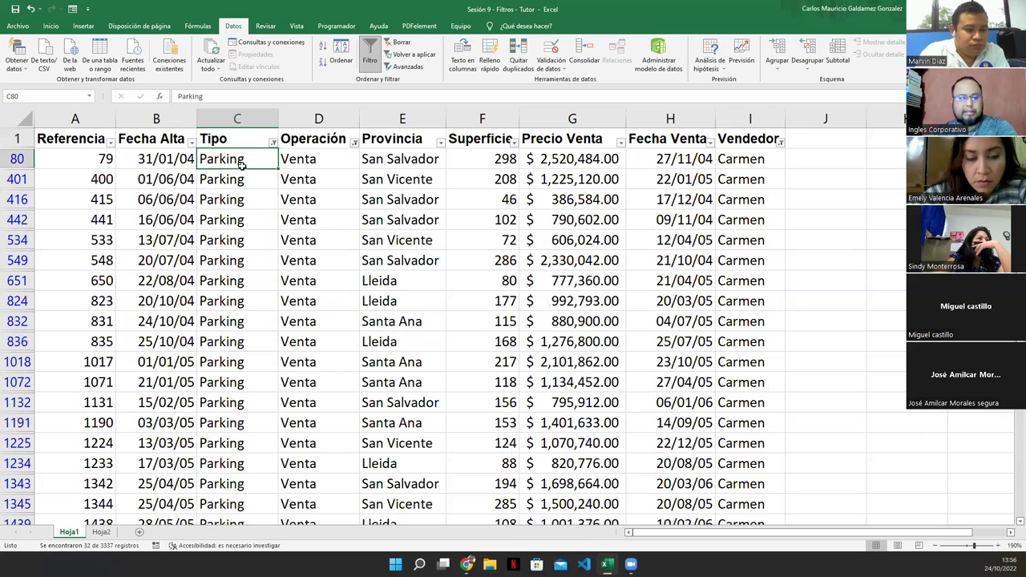
{"action": "key", "text": "ctrl+shift+Down"}
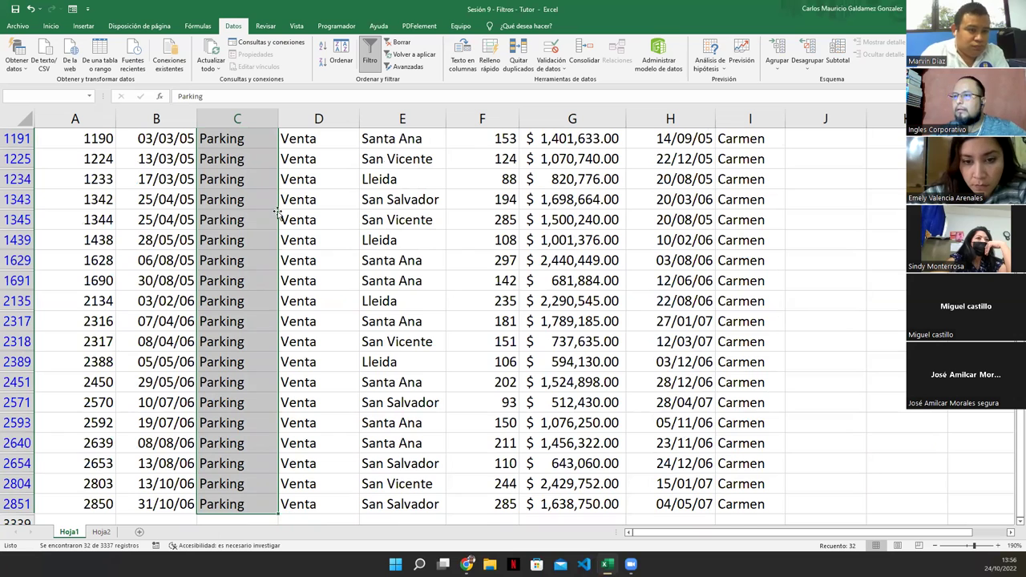
{"action": "scroll", "coordinate": [319, 224], "scroll_direction": "up", "scroll_amount": 5}
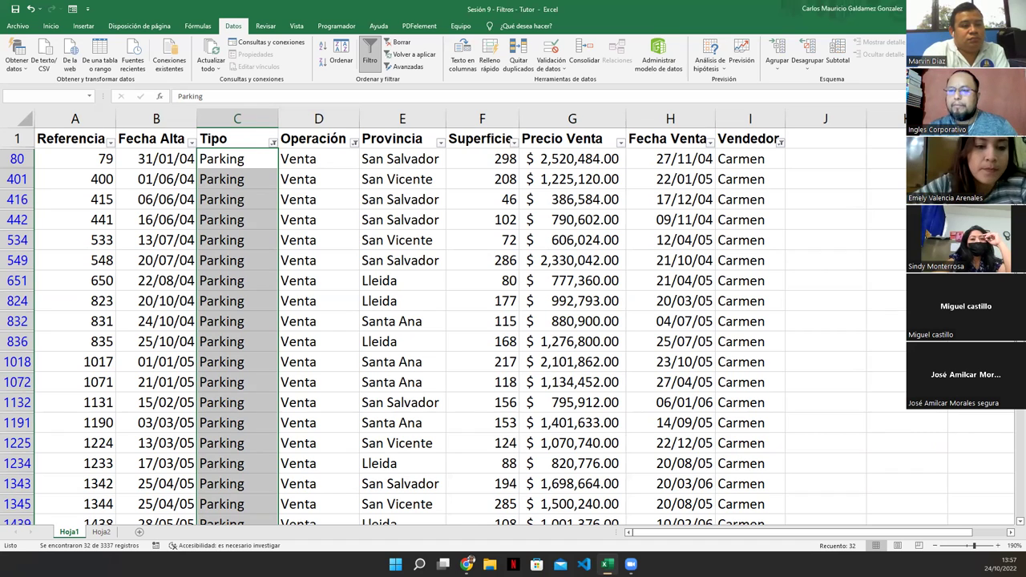
- Open sheet Hoja2, look through the student grades table, and enlarge the view to 115%
{"action": "left_click", "coordinate": [100, 532]}
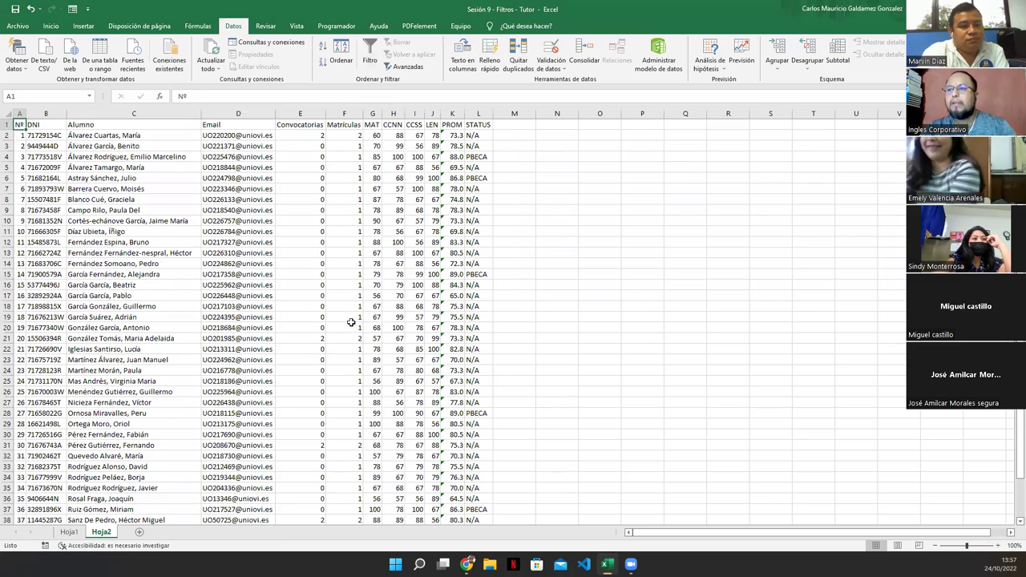
{"action": "scroll", "coordinate": [164, 390], "scroll_direction": "down", "scroll_amount": 5}
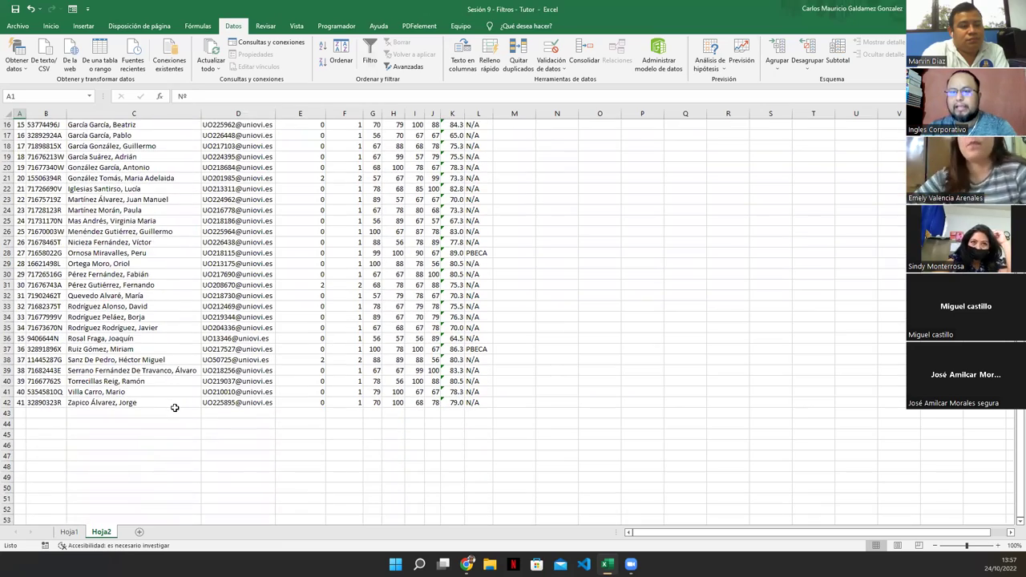
{"action": "scroll", "coordinate": [171, 405], "scroll_direction": "up", "scroll_amount": 5}
{"action": "scroll", "coordinate": [185, 413], "scroll_direction": "down", "scroll_amount": 1}
{"action": "scroll", "coordinate": [199, 421], "scroll_direction": "up", "scroll_amount": 1}
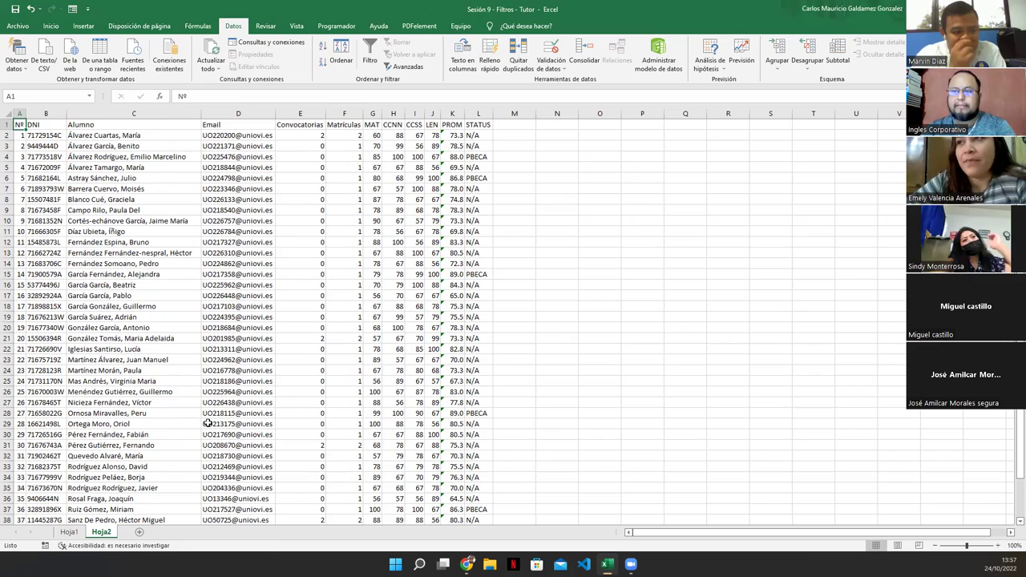
{"action": "scroll", "coordinate": [250, 359], "scroll_direction": "down", "scroll_amount": 1, "text": "ctrl"}
{"action": "scroll", "coordinate": [250, 360], "scroll_direction": "up", "scroll_amount": 2, "text": "ctrl"}
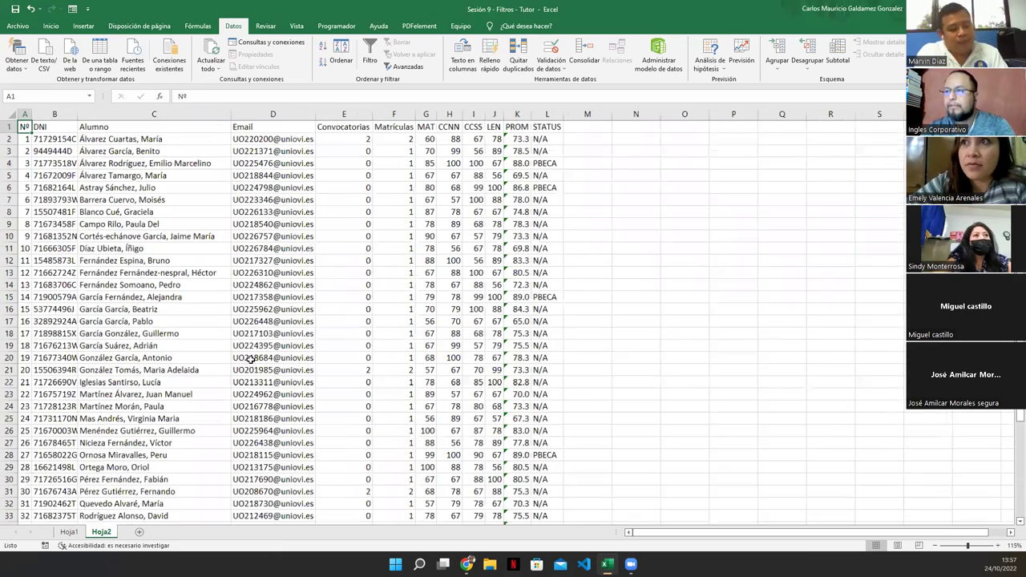
- Examine the average formula in the PROM column's cell K2 and leave it unedited
{"action": "left_click", "coordinate": [520, 141]}
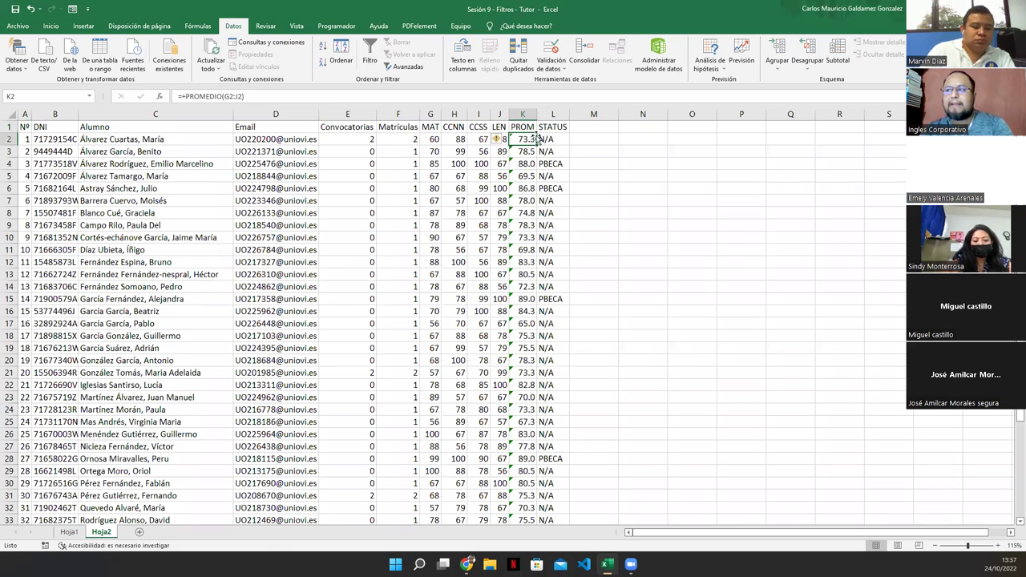
{"action": "left_click_drag", "start_coordinate": [510, 140], "coordinate": [545, 140]}
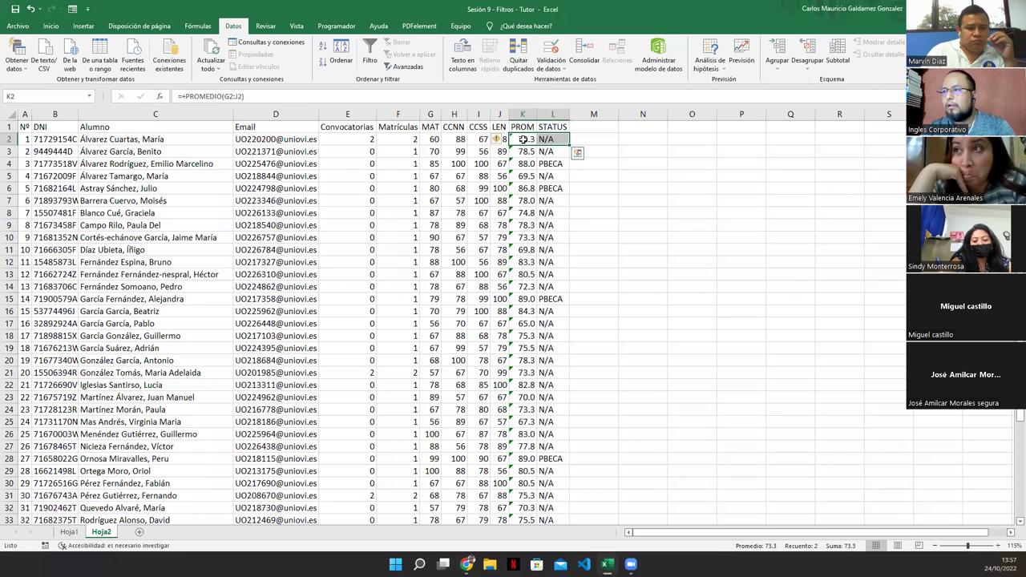
{"action": "left_click", "coordinate": [274, 97]}
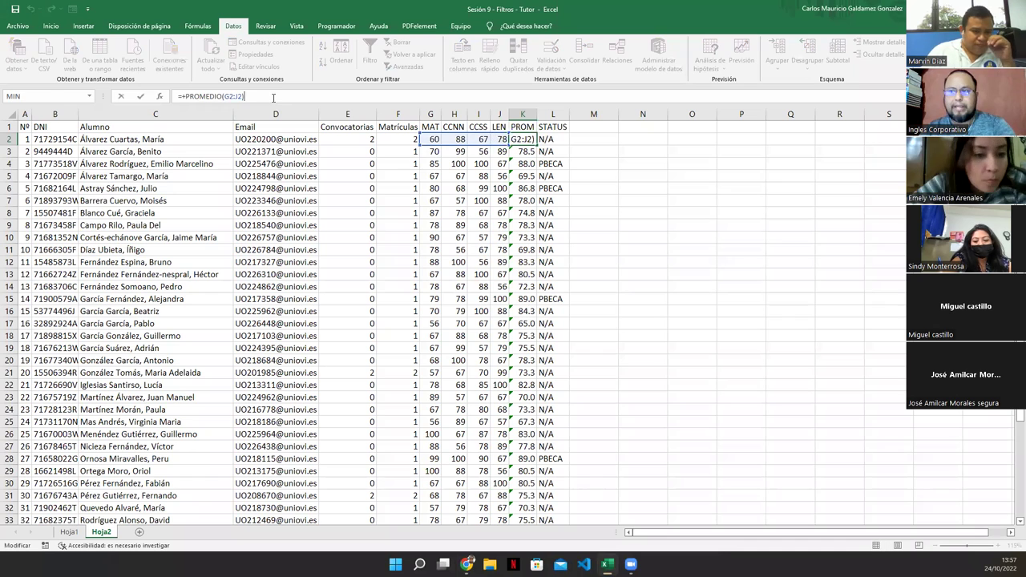
{"action": "key", "text": "shift+Home"}
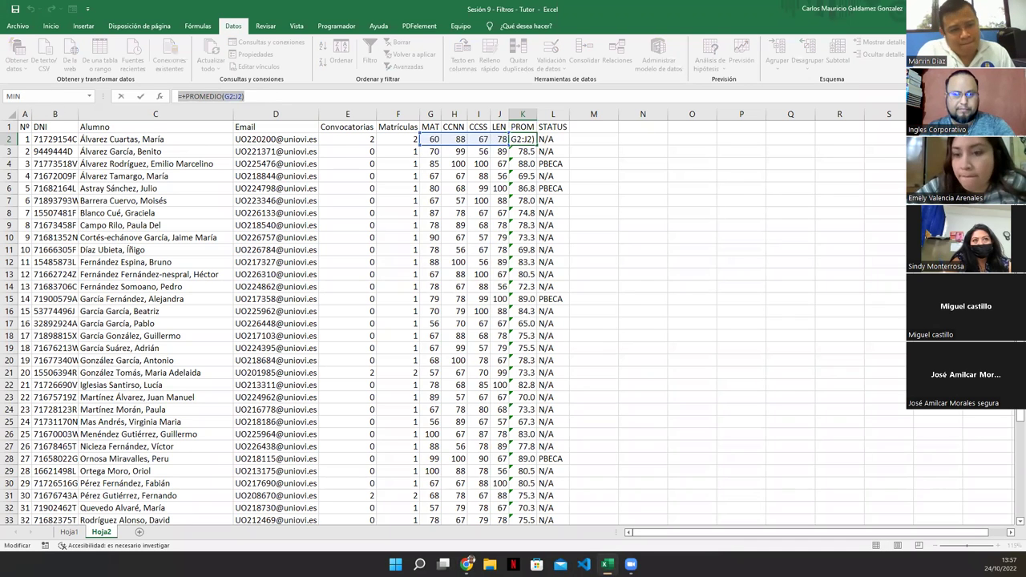
{"action": "key", "text": "alt+Tab"}
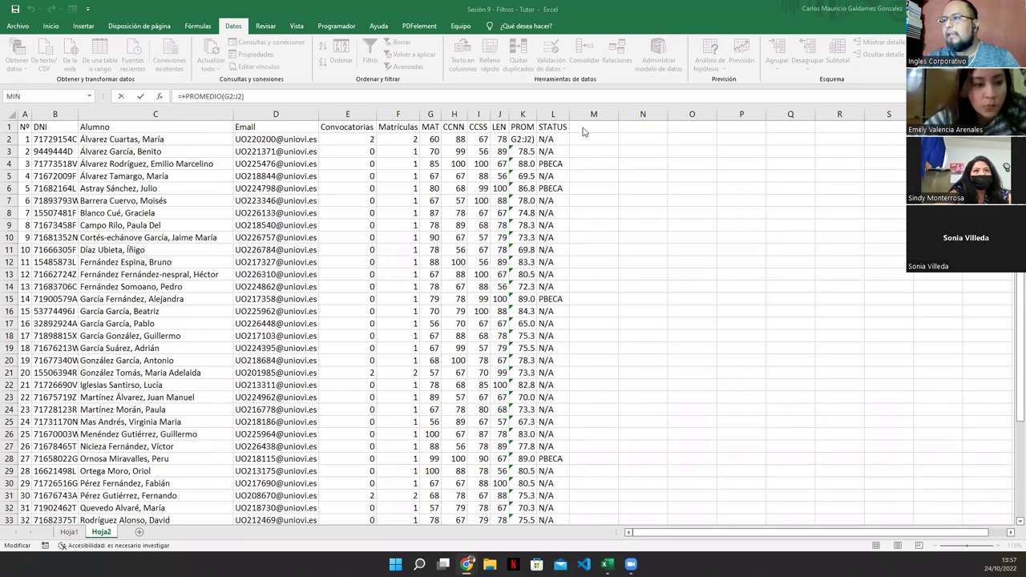
{"action": "key", "text": "shift+Home"}
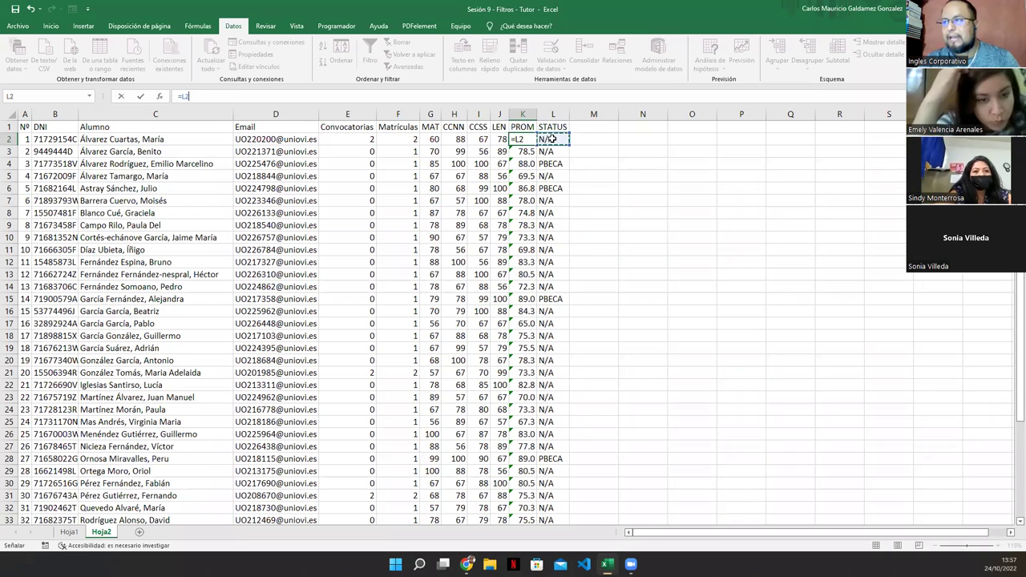
{"action": "key", "text": "Escape"}
- Examine the STATUS formula in cell L2 and its logical test on the average, discarding any edits
{"action": "left_click", "coordinate": [551, 138]}
{"action": "left_click_drag", "start_coordinate": [268, 96], "coordinate": [149, 94]}
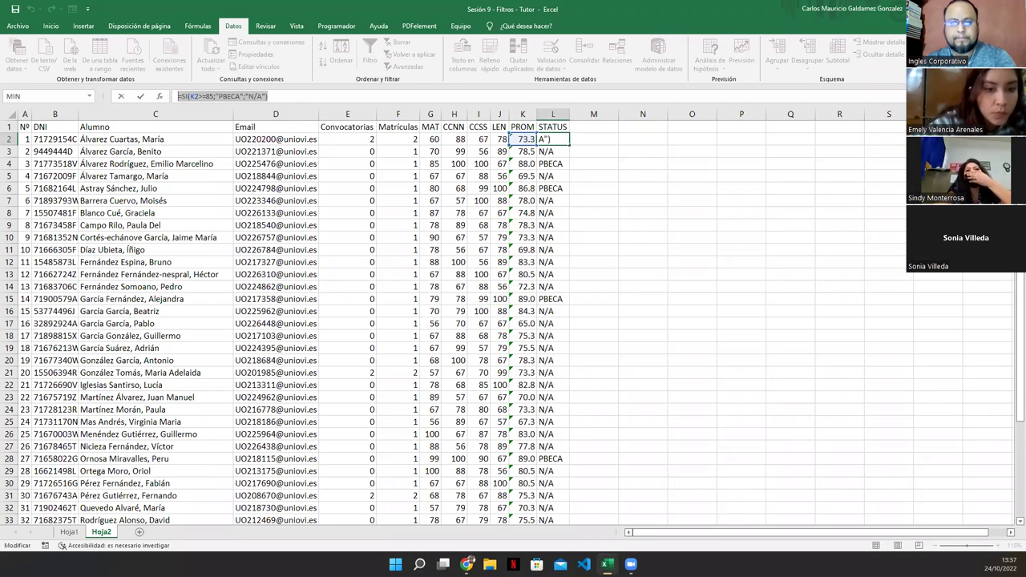
{"action": "key", "text": "End"}
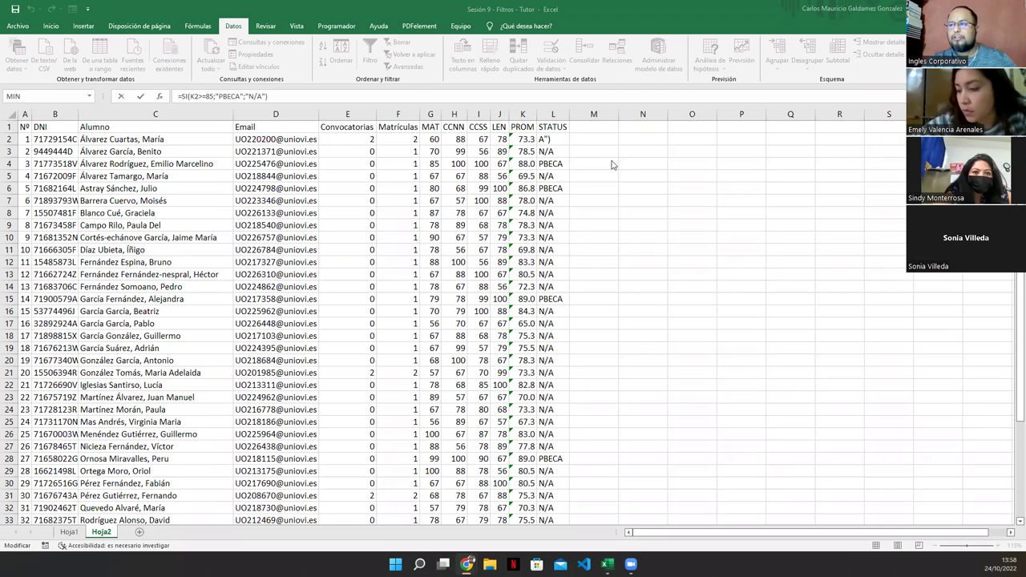
{"action": "left_click", "coordinate": [556, 138]}
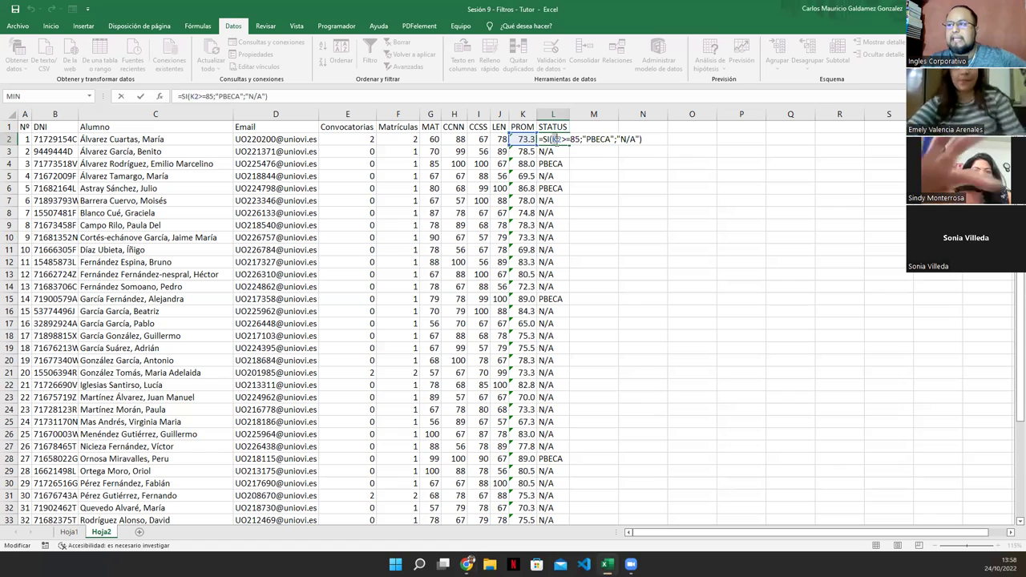
{"action": "type", "text": "2"}
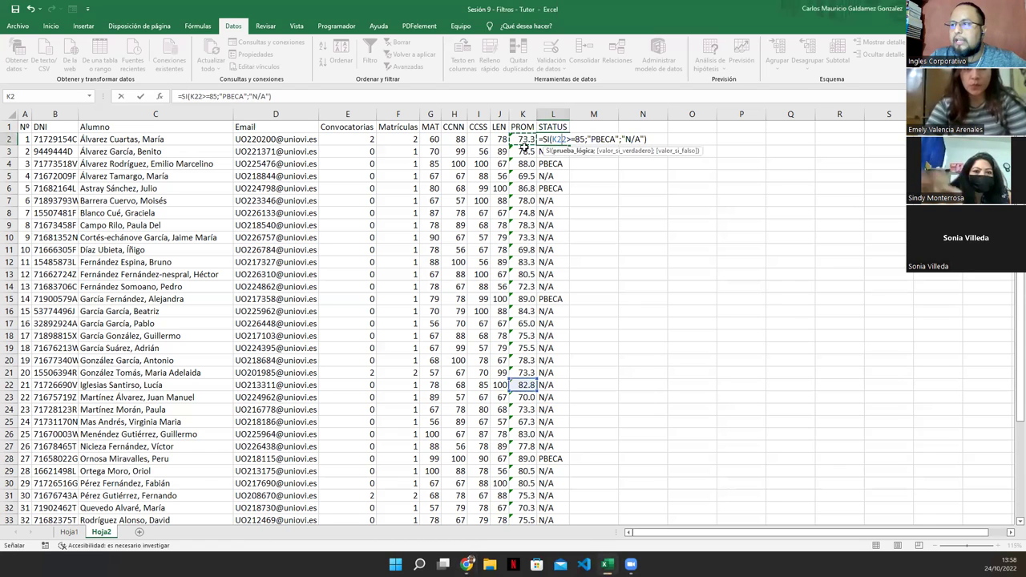
{"action": "key", "text": "Escape"}
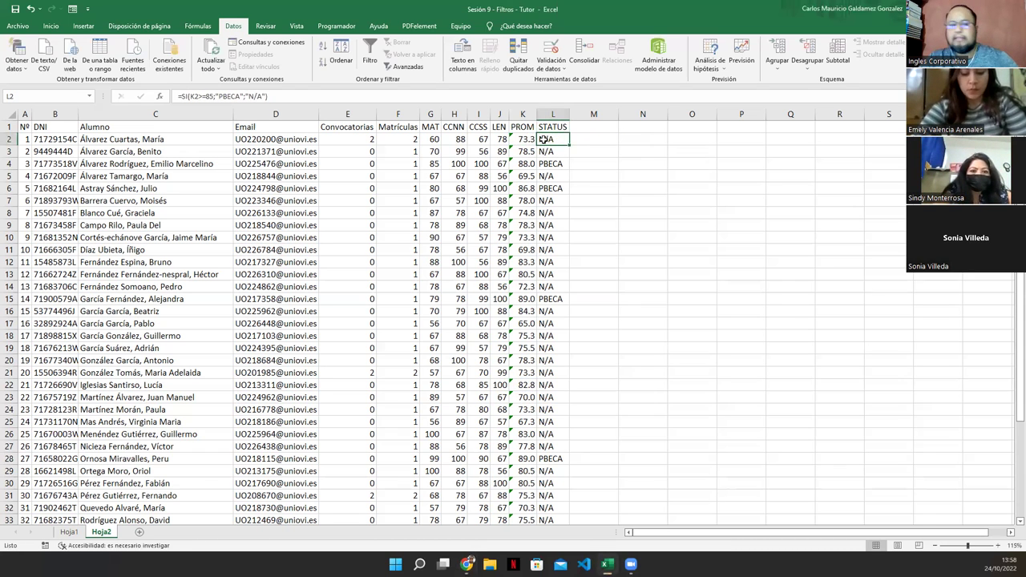
- Highlight the true result PBECA and the false result N/A inside the L2 formula, leaving the formula unedited
{"action": "double_click", "coordinate": [545, 139]}
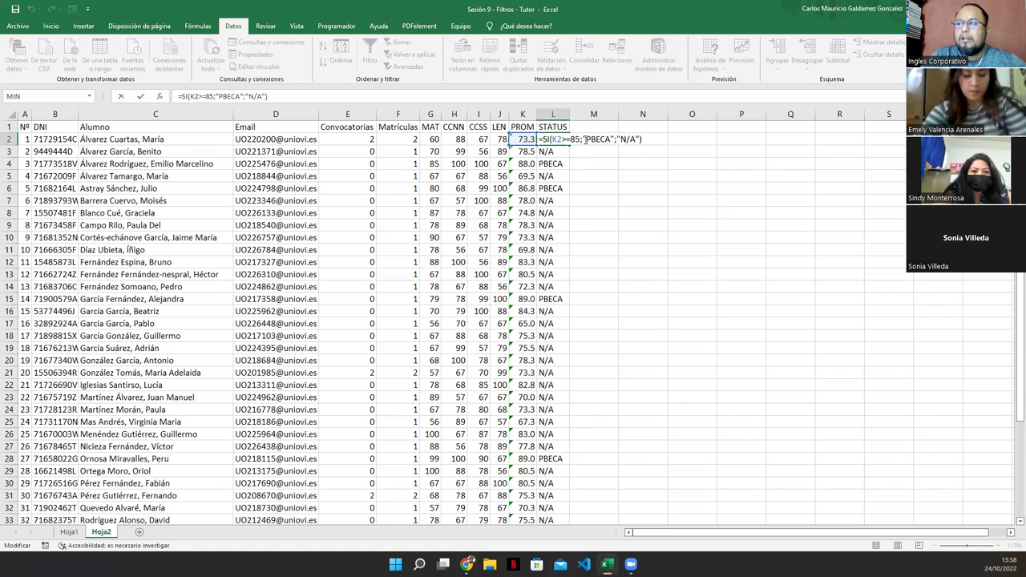
{"action": "left_click_drag", "start_coordinate": [586, 140], "coordinate": [611, 139]}
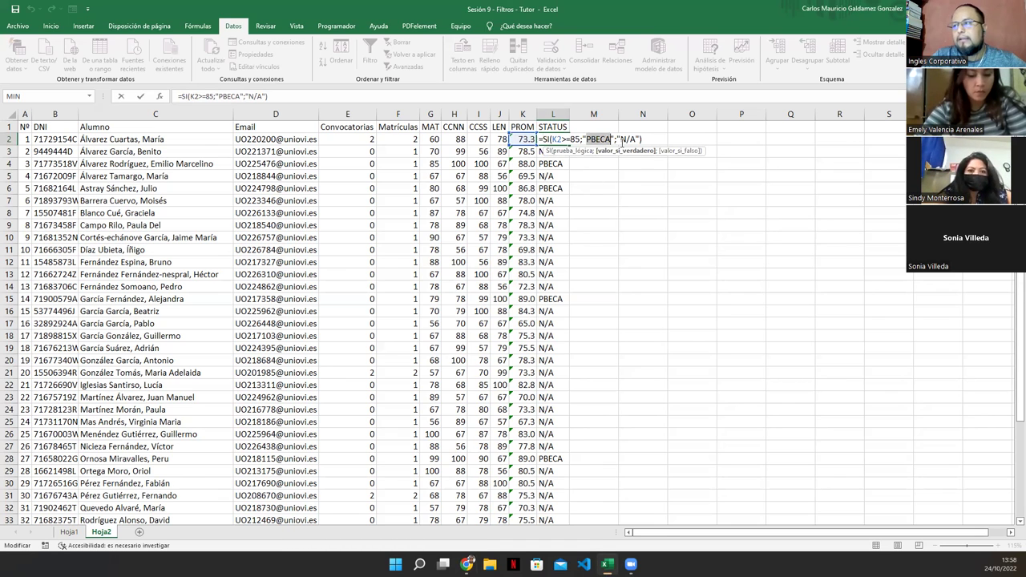
{"action": "left_click", "coordinate": [622, 139]}
{"action": "left_click_drag", "start_coordinate": [624, 140], "coordinate": [639, 140]}
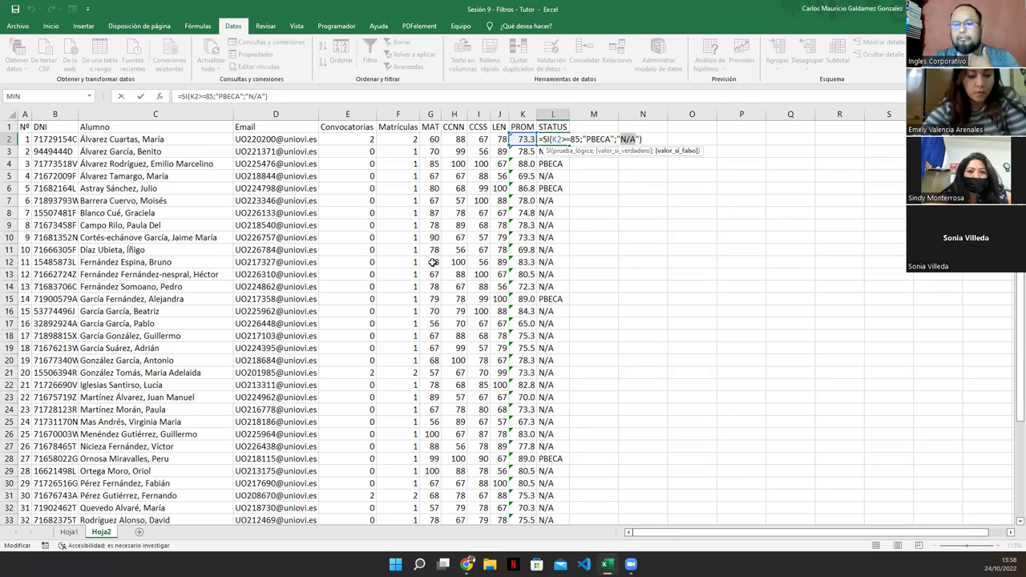
{"action": "key", "text": "Escape"}
{"action": "key", "text": "Left"}
{"action": "key", "text": "Up"}
{"action": "key", "text": "Down"}
{"action": "key", "text": "Right"}
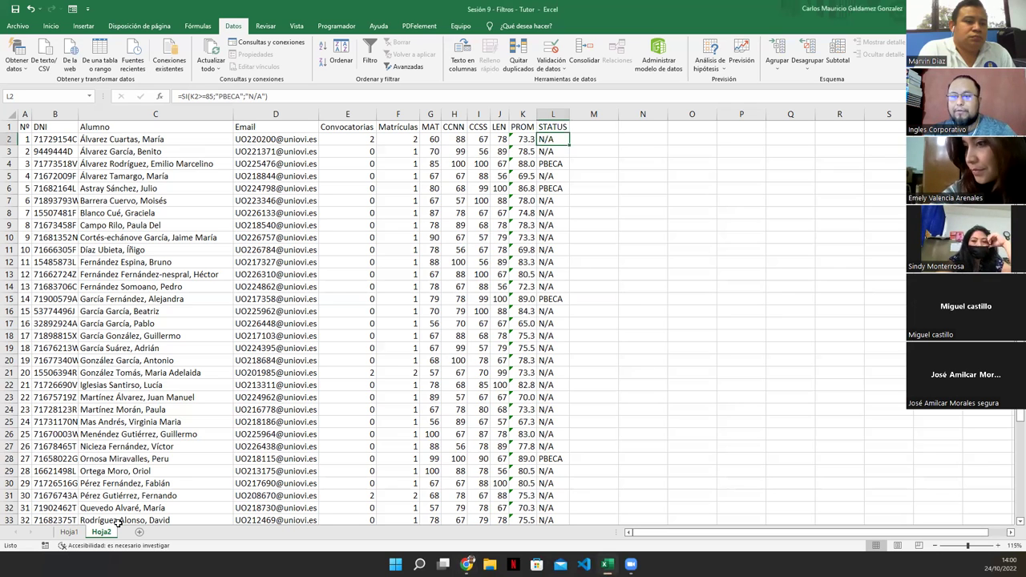
- Return to sheet Hoja2 after a look at Hoja1, and turn on column filters for the student grades table
{"action": "left_click", "coordinate": [68, 532]}
{"action": "left_click", "coordinate": [339, 240]}
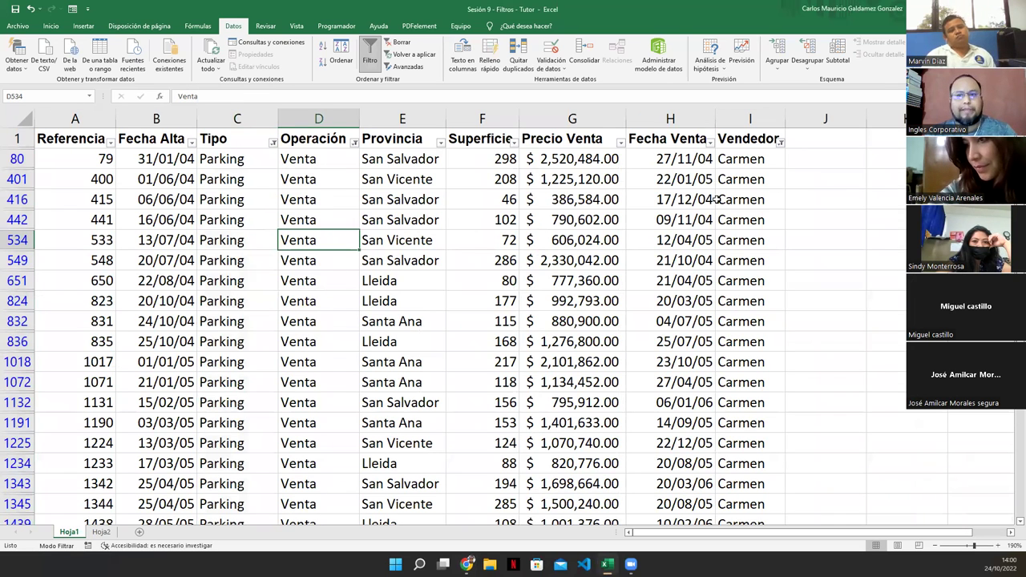
{"action": "left_click", "coordinate": [101, 532]}
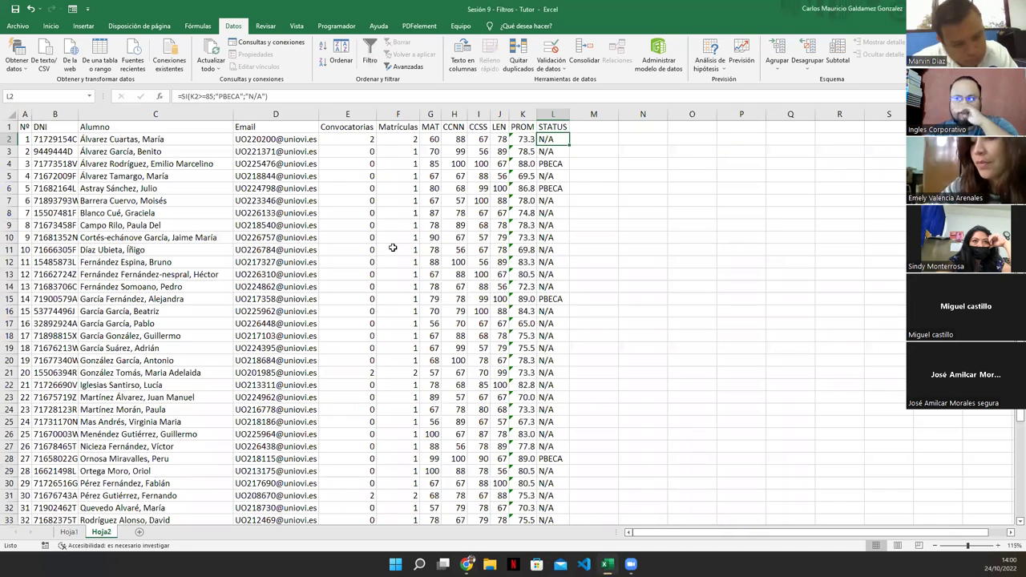
{"action": "left_click", "coordinate": [511, 125]}
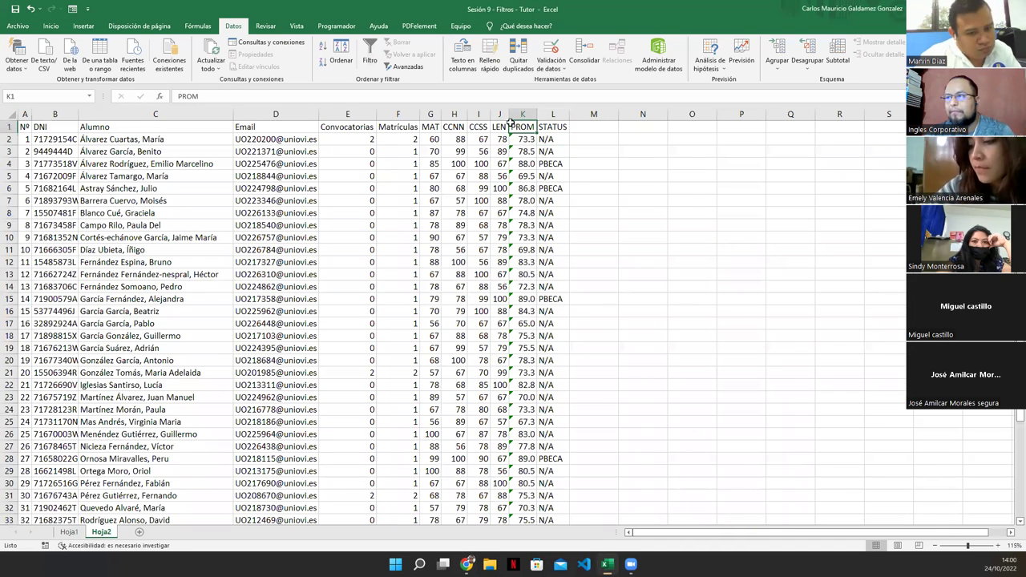
{"action": "left_click", "coordinate": [370, 53]}
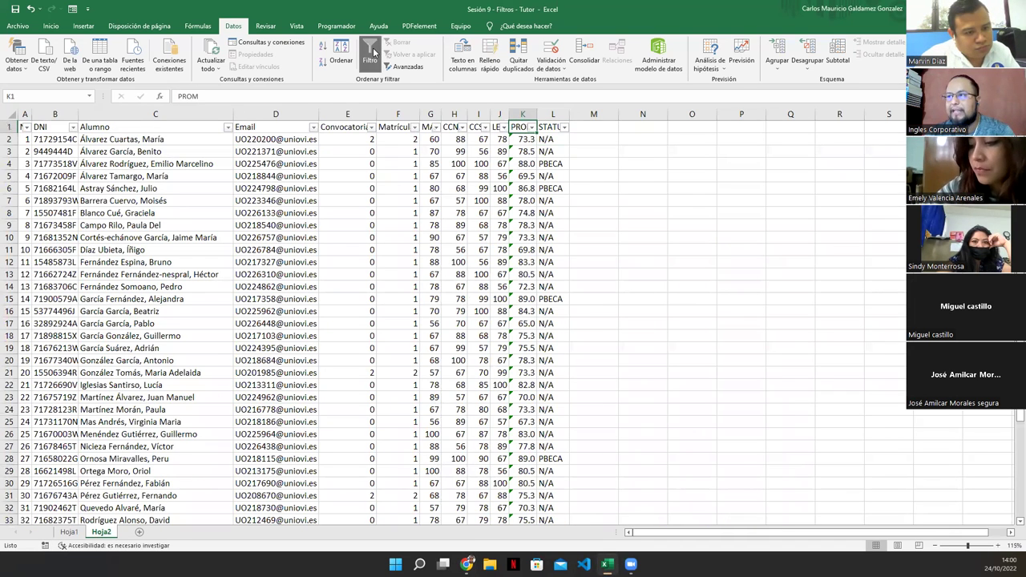
- Filter the PROM column for averages greater than 7, look over the rows, and clear that filter
{"action": "left_click", "coordinate": [532, 127]}
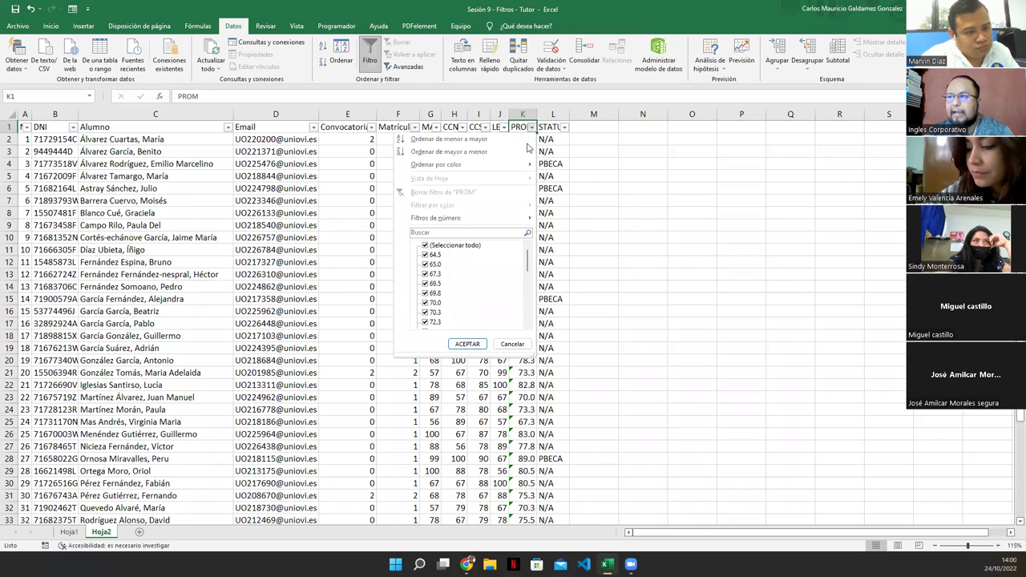
{"action": "mouse_move", "coordinate": [444, 219]}
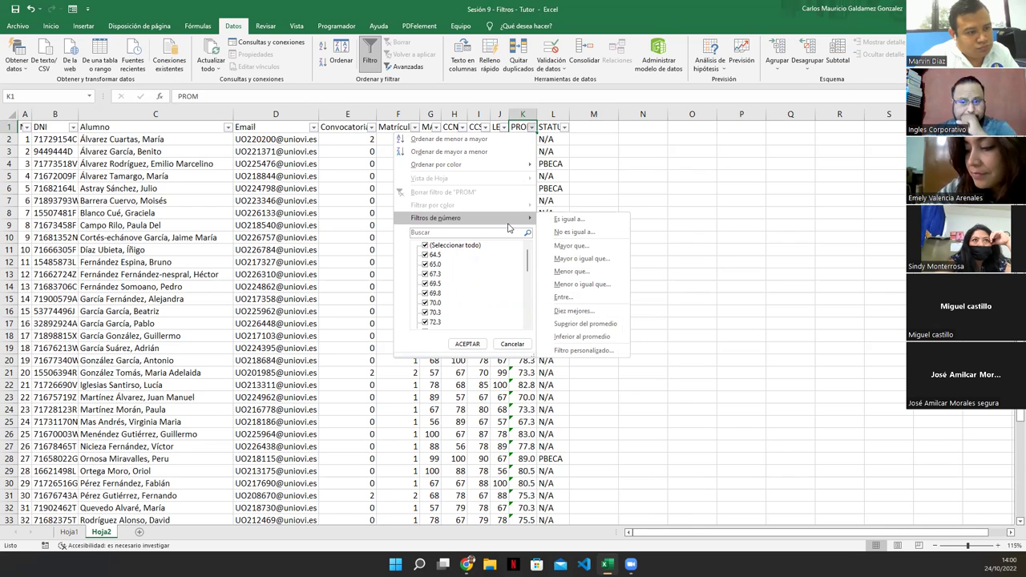
{"action": "left_click", "coordinate": [571, 245]}
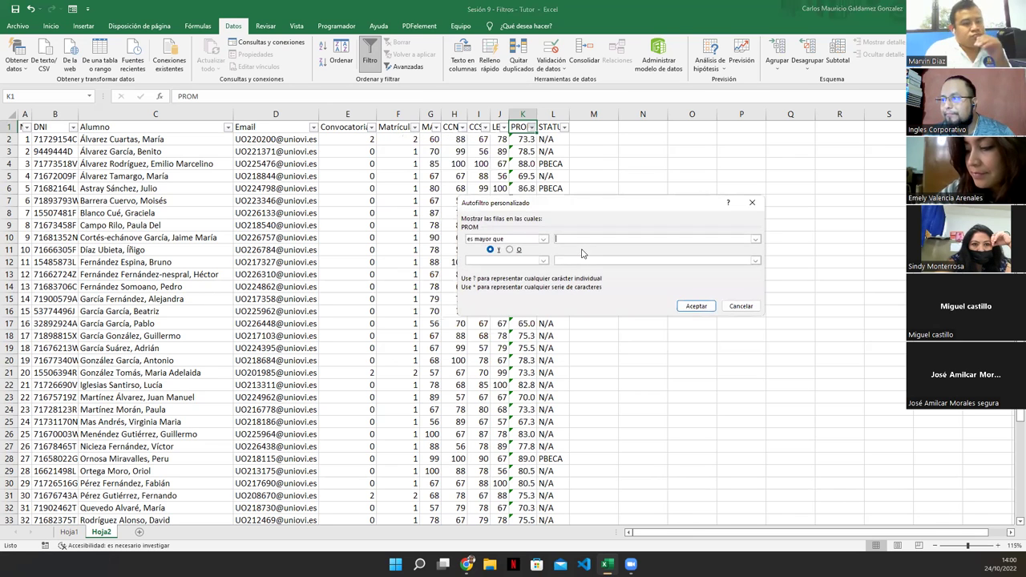
{"action": "type", "text": "7"}
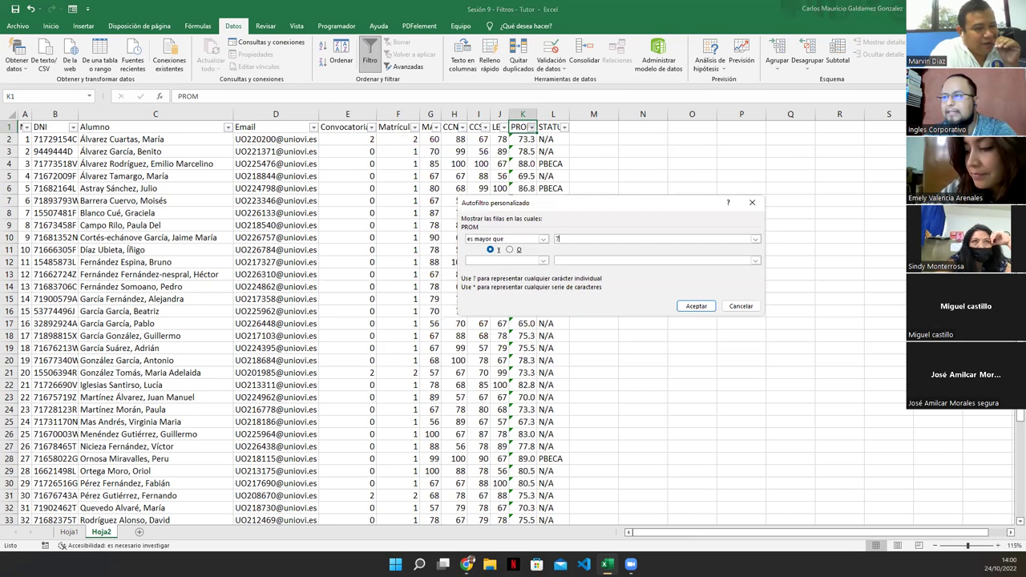
{"action": "left_click", "coordinate": [696, 306]}
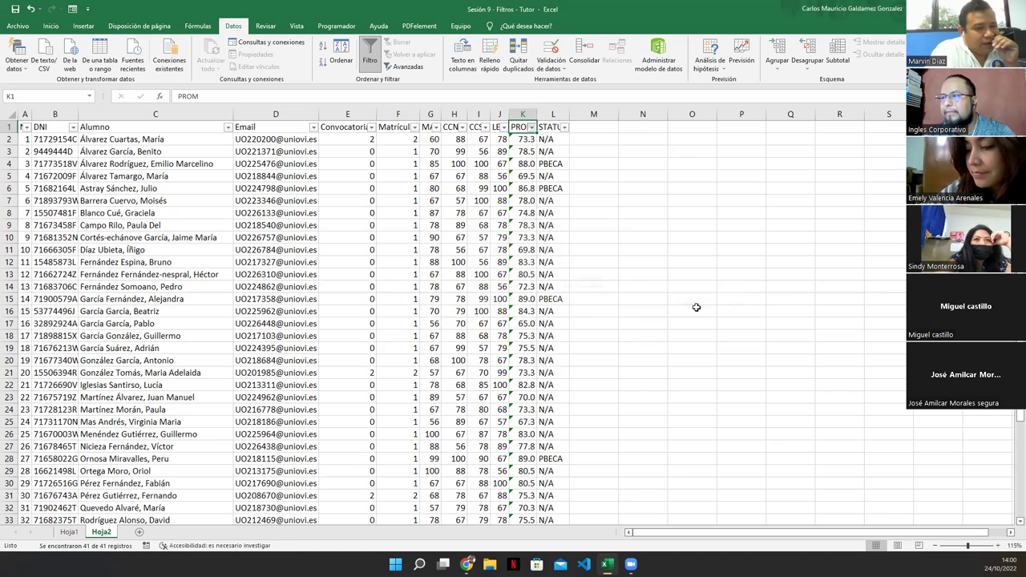
{"action": "scroll", "coordinate": [502, 424], "scroll_direction": "down", "scroll_amount": 2}
{"action": "scroll", "coordinate": [508, 425], "scroll_direction": "up", "scroll_amount": 2}
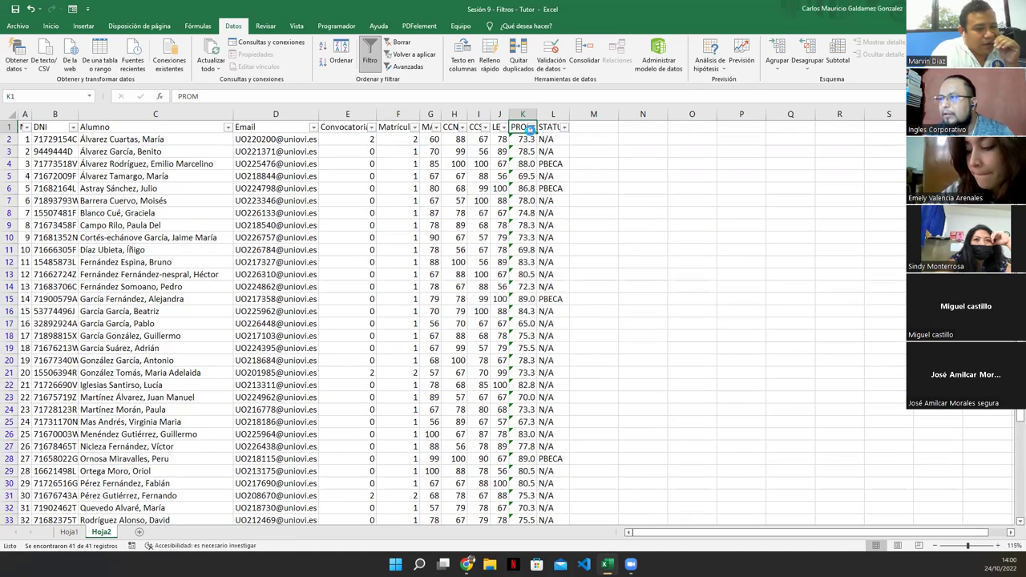
{"action": "left_click", "coordinate": [532, 127]}
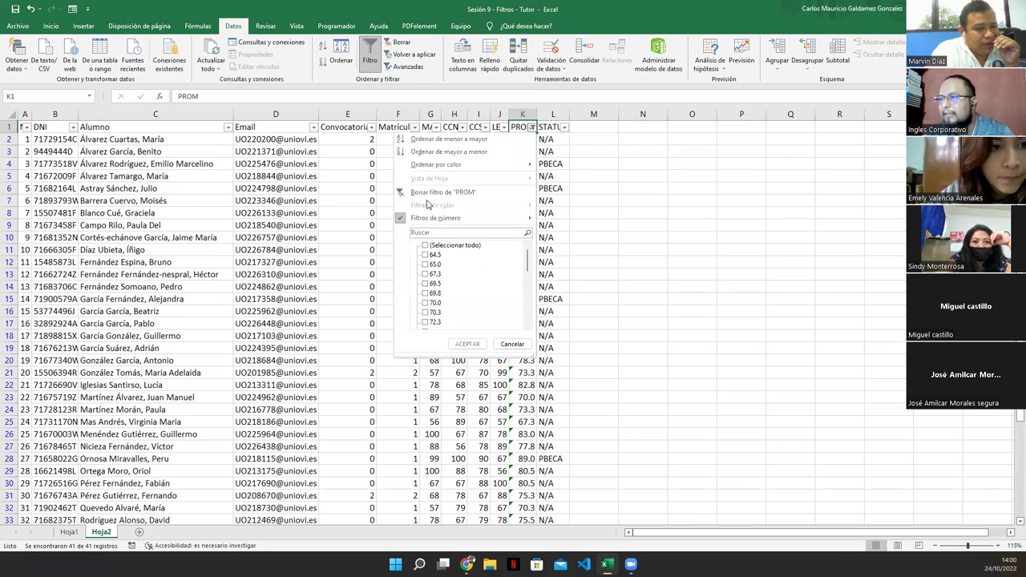
{"action": "left_click", "coordinate": [489, 192]}
- Filter the PROM column to show only averages greater than 70
{"action": "left_click", "coordinate": [532, 127]}
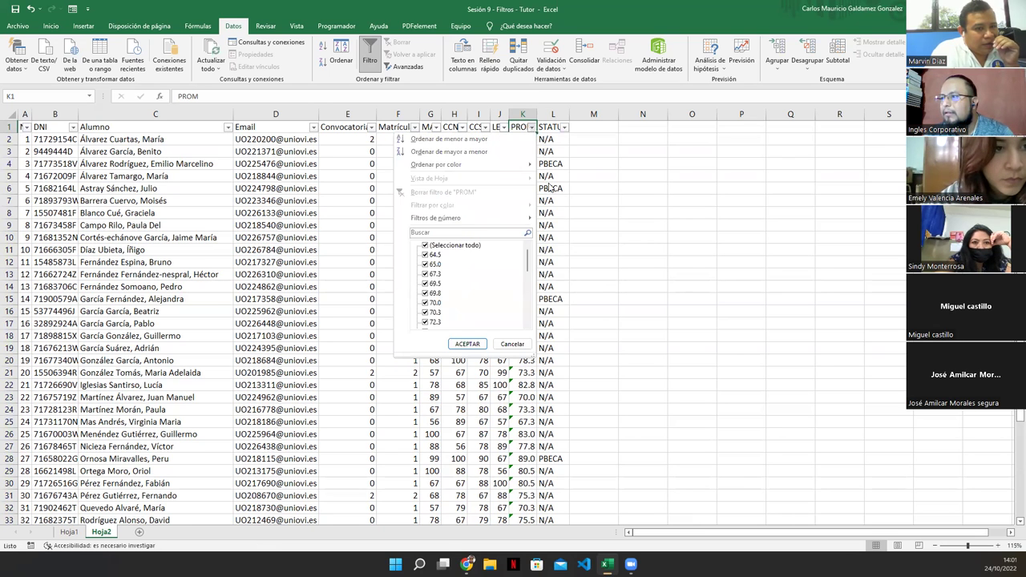
{"action": "mouse_move", "coordinate": [525, 218]}
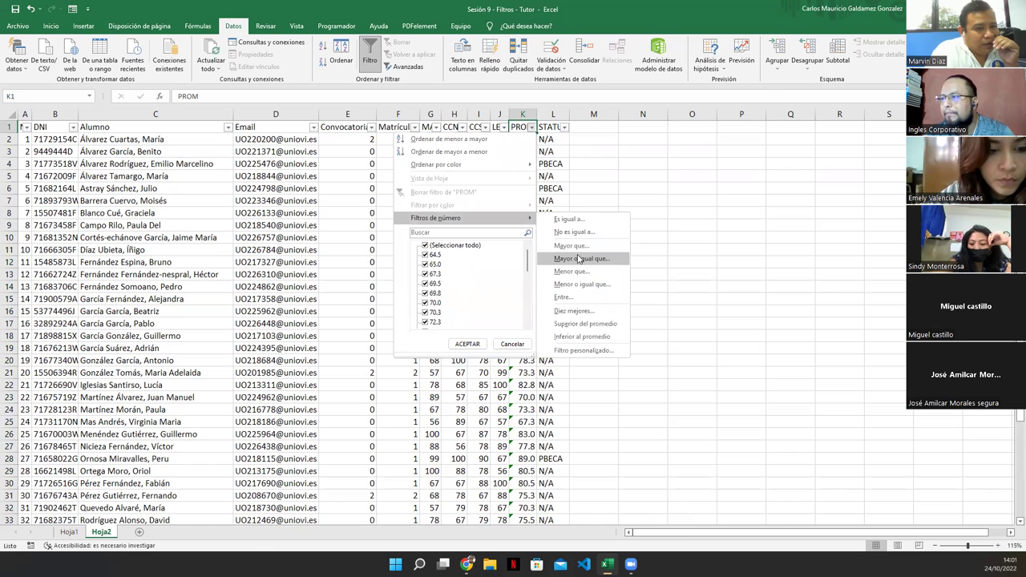
{"action": "left_click", "coordinate": [573, 245]}
{"action": "type", "text": "70"}
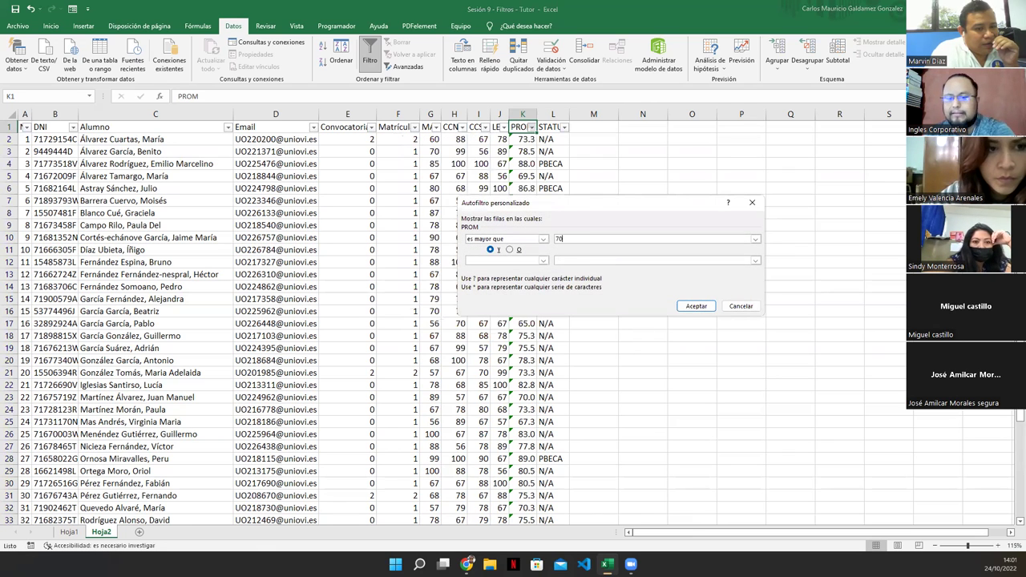
{"action": "left_click", "coordinate": [697, 306]}
- Count the matching students by selecting the PROM column from K42 up to its header
{"action": "scroll", "coordinate": [409, 293], "scroll_direction": "down", "scroll_amount": 5}
{"action": "scroll", "coordinate": [478, 362], "scroll_direction": "up", "scroll_amount": 3}
{"action": "scroll", "coordinate": [477, 363], "scroll_direction": "down", "scroll_amount": 1}
{"action": "left_click_drag", "start_coordinate": [522, 485], "coordinate": [521, 128]}
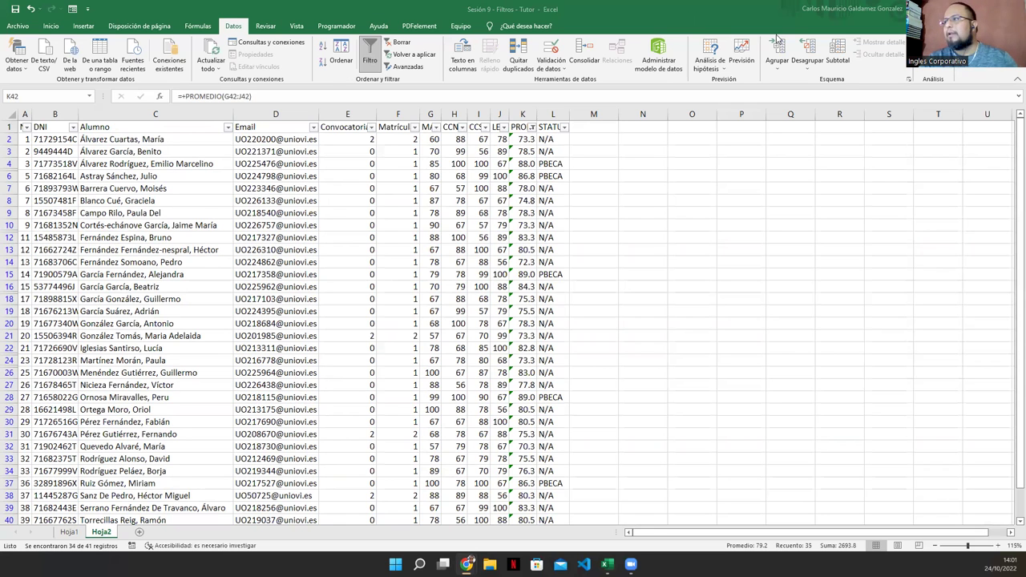
- Switch to the slide presentation and advance from the practice table slide to the closing slide, Agradecimientos y cierre
{"action": "key", "text": "super+Down"}
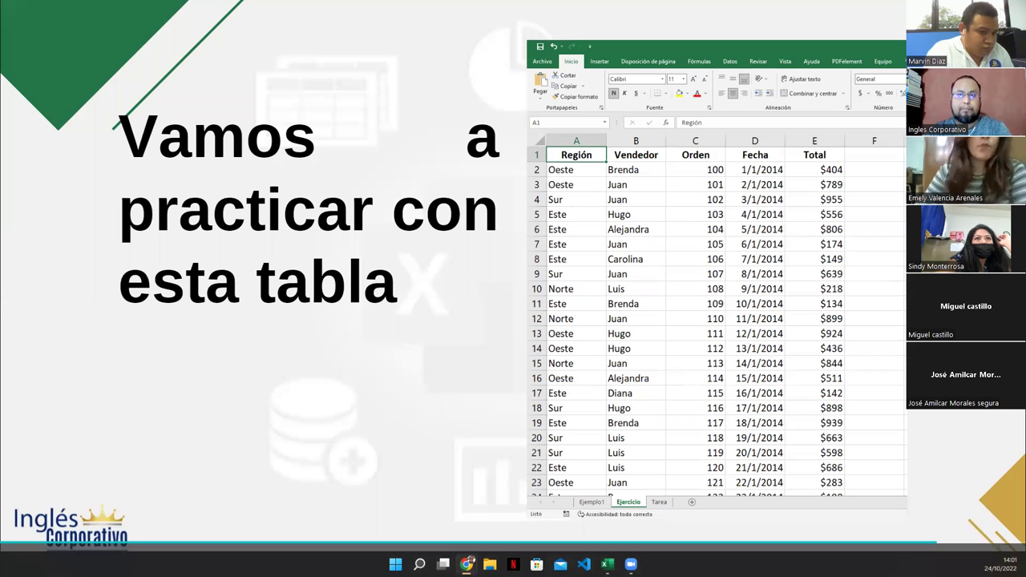
{"action": "key", "text": "Right"}
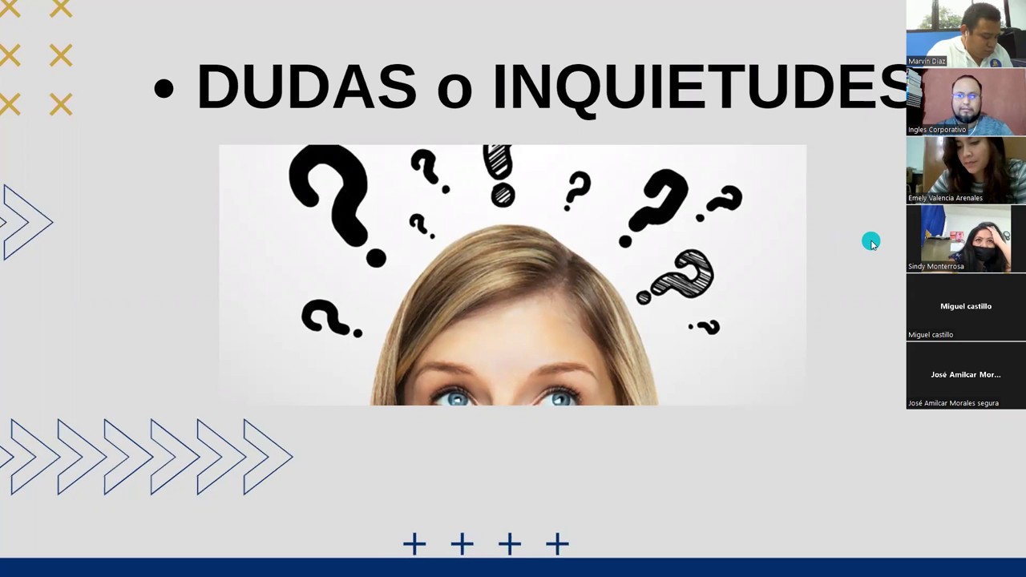
{"action": "key", "text": "Right"}
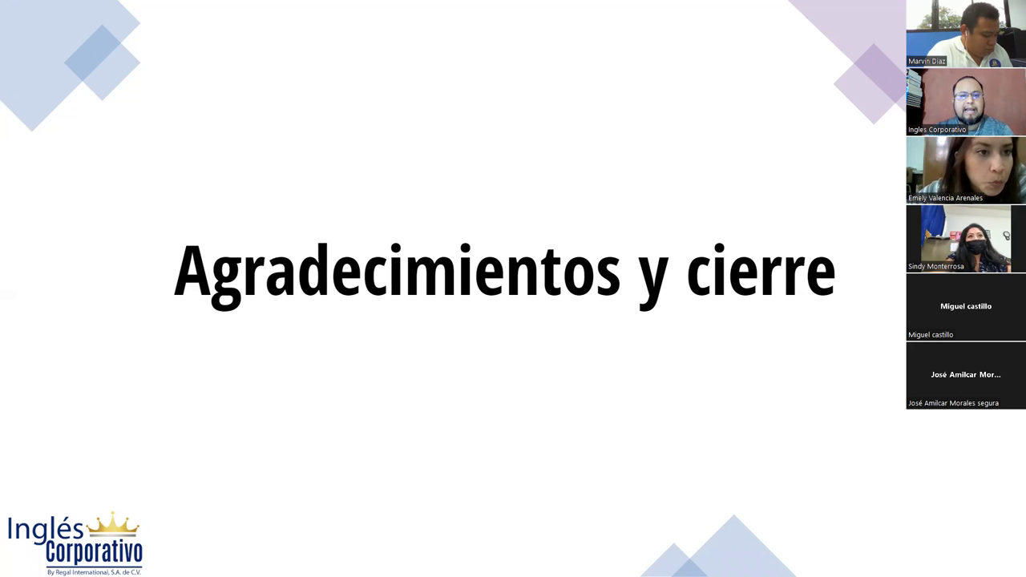
- Switch to the Títulos file in Bloc de notas and highlight the Sesión 10 line dated 25-Octubre-2022
{"action": "key", "text": "alt+Tab"}
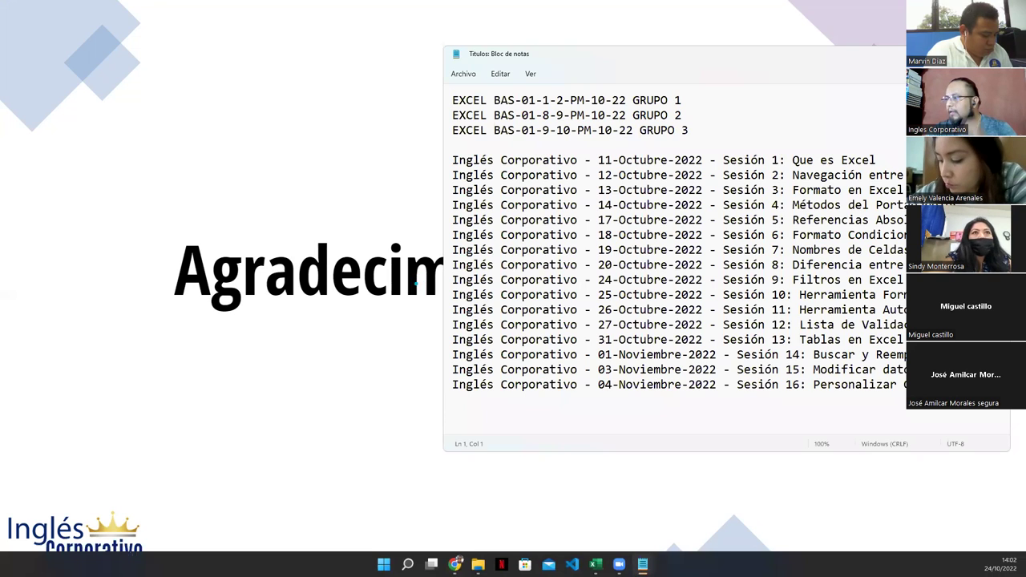
{"action": "left_click_drag", "start_coordinate": [970, 310], "coordinate": [834, 311]}
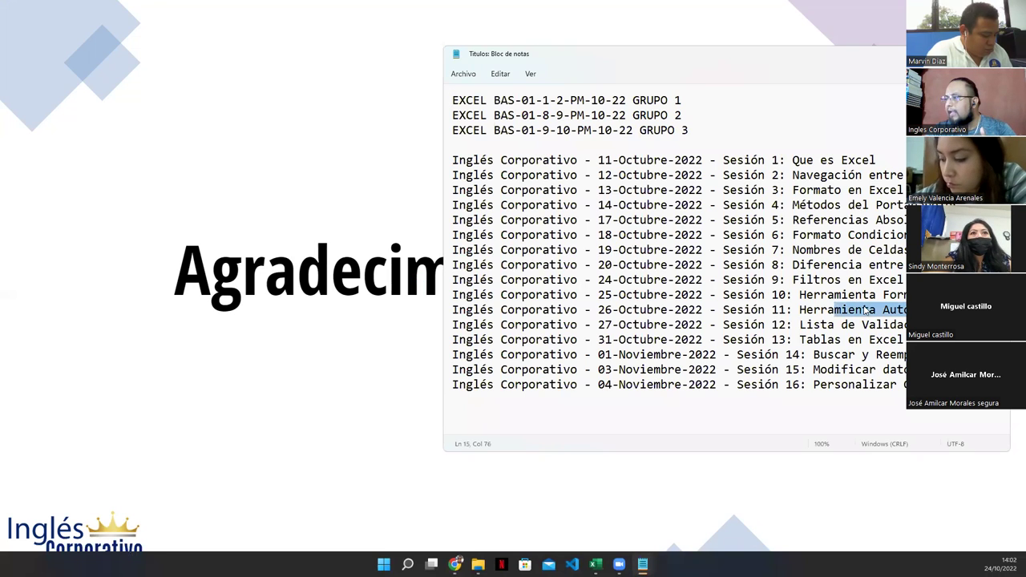
{"action": "left_click", "coordinate": [905, 280]}
{"action": "left_click_drag", "start_coordinate": [976, 294], "coordinate": [460, 295]}
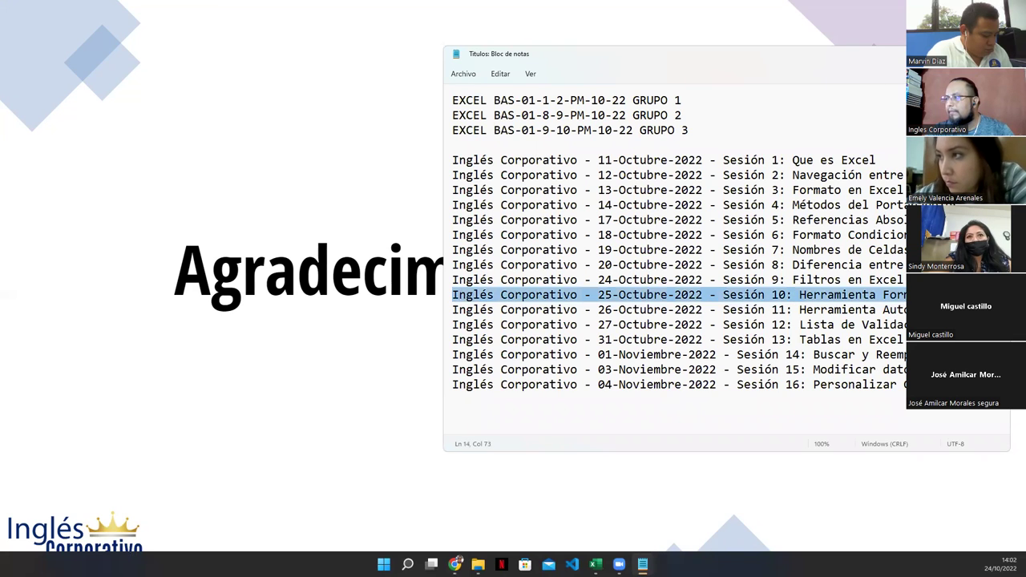
- Return to the closing slide and stop sharing the screen in the meeting
{"action": "key", "text": "alt+Tab"}
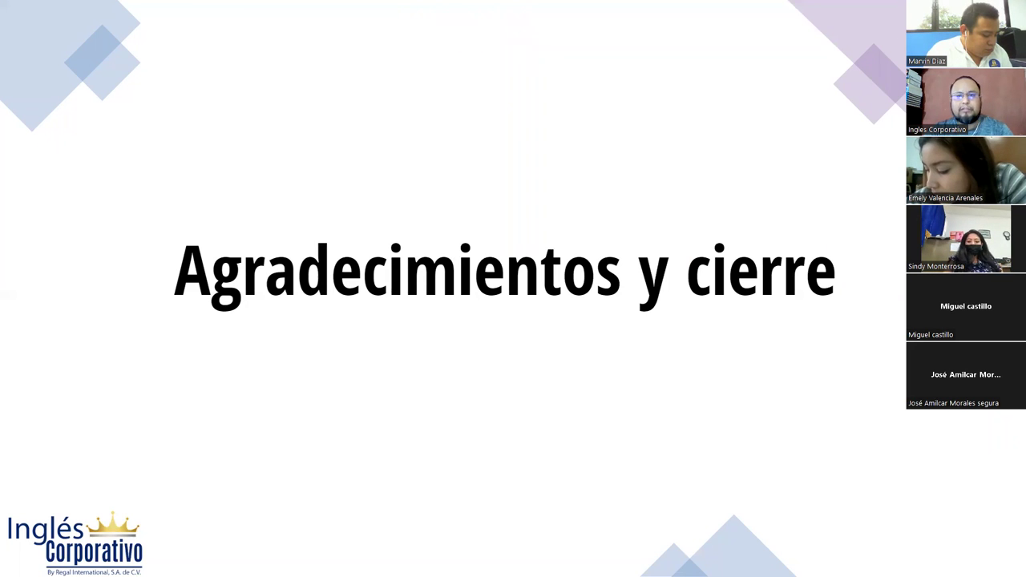
{"action": "key", "text": "alt+s"}
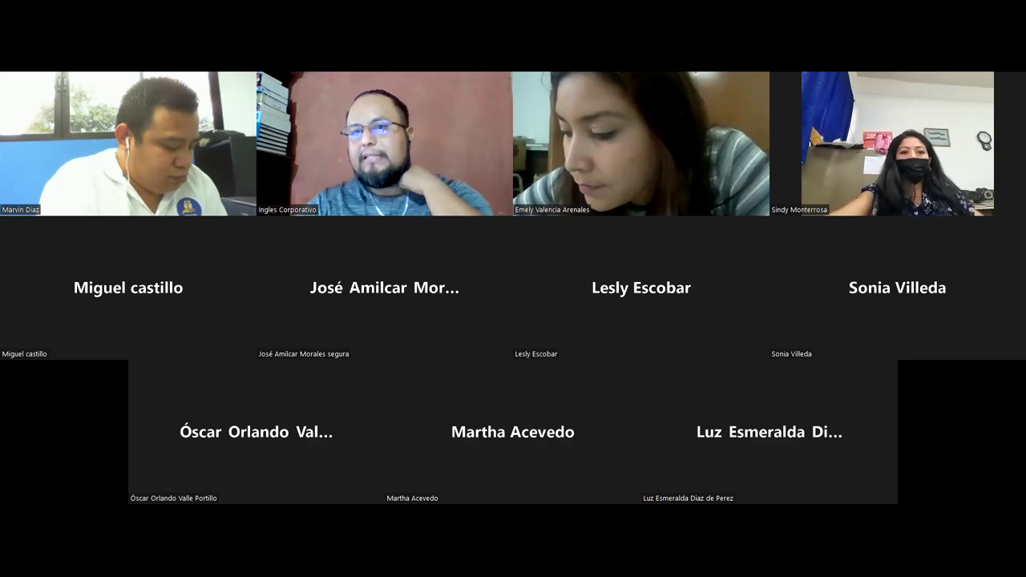